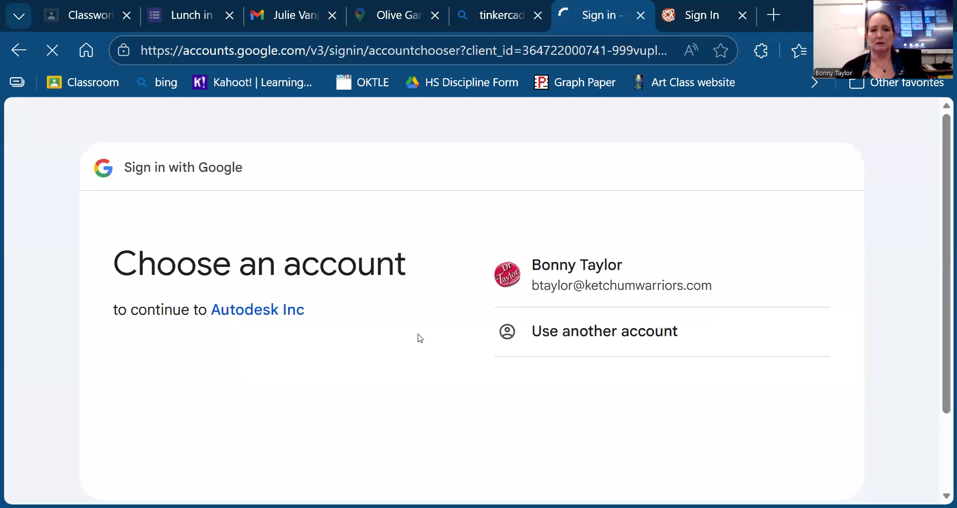
# - Choose the teacher's school account in Google sign-in and scroll the Autodesk consent page
pyautogui.click(590, 283)
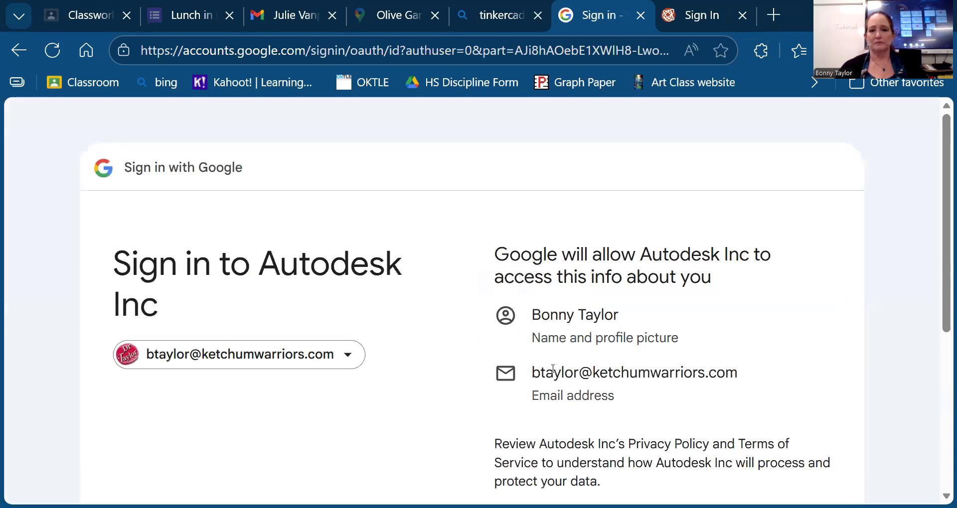
pyautogui.scroll(-5, 553, 369)
# - Approve letting Autodesk sign in to Tinkercad with the school account
pyautogui.click(758, 343)
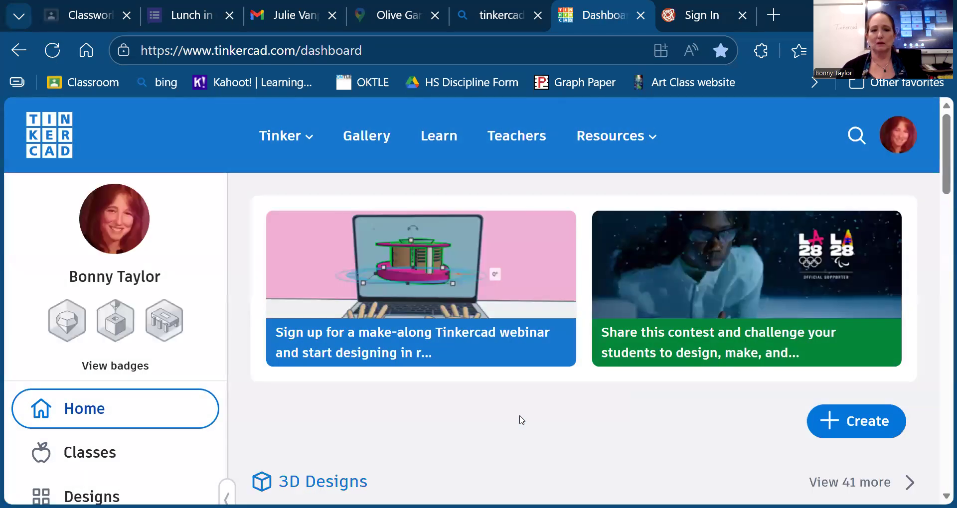
pyautogui.scroll(-3, 413, 385)
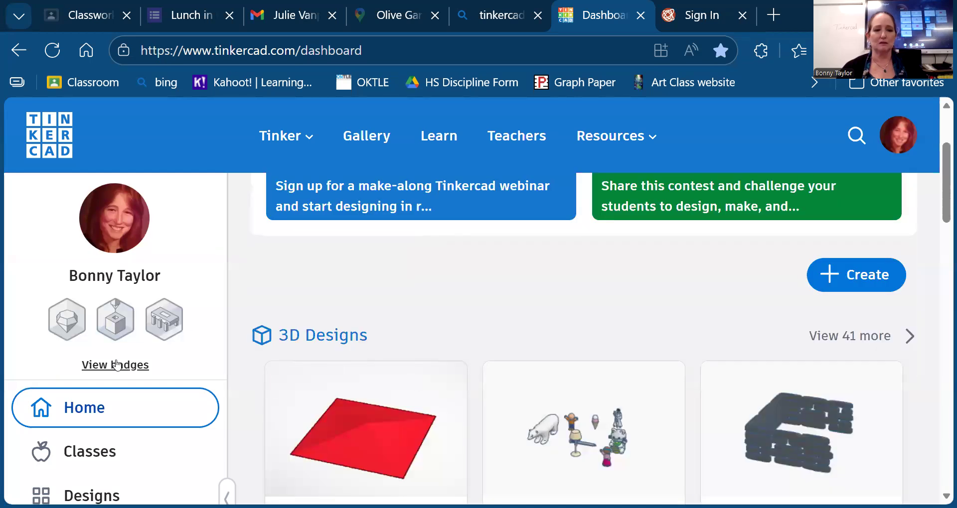
pyautogui.scroll(-2, 117, 365)
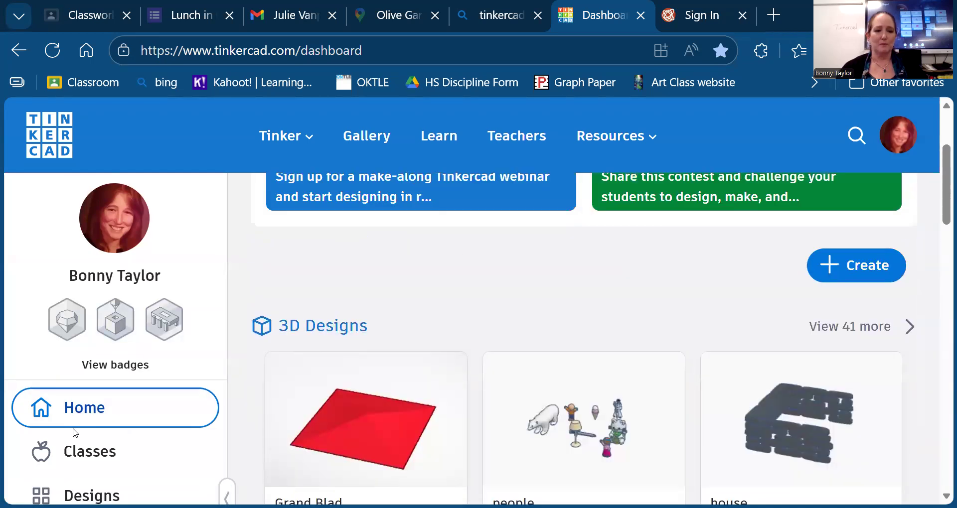
# - Open the Digital Design class from the list of Tinkercad classes
pyautogui.click(86, 455)
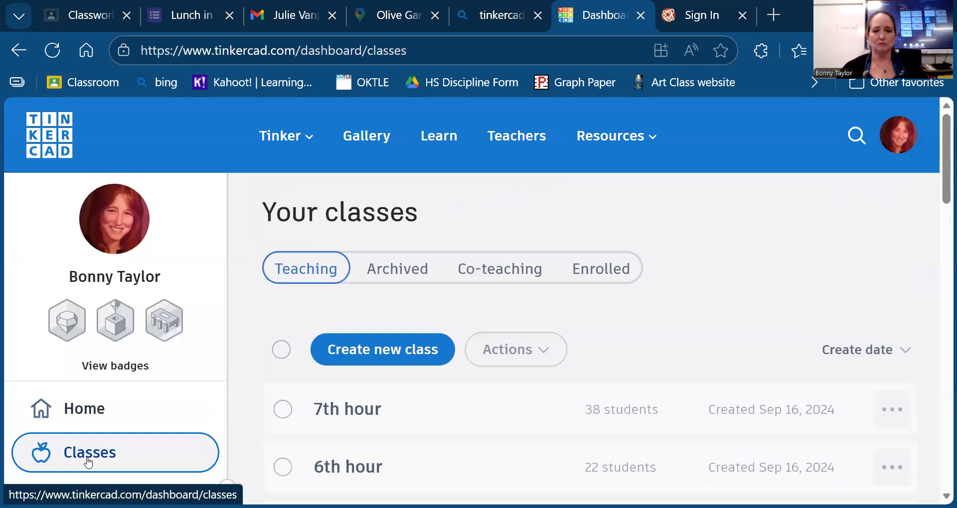
pyautogui.scroll(-8, 380, 269)
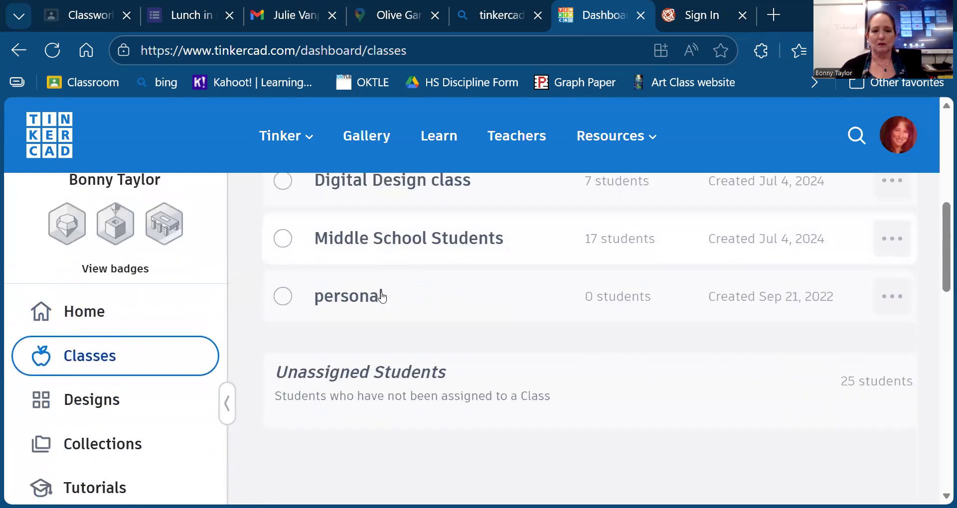
pyautogui.scroll(2, 383, 297)
pyautogui.click(379, 282)
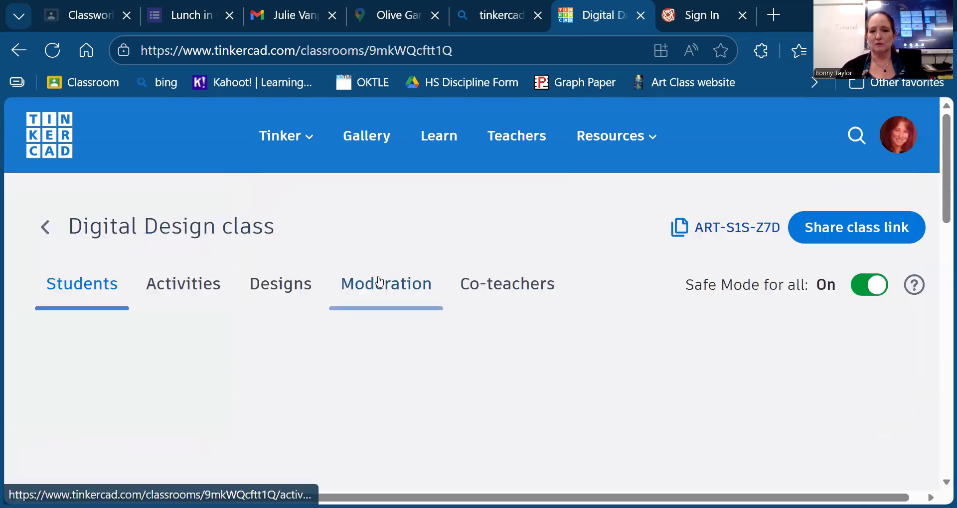
# - Select all students in the roster and remove them from the class
pyautogui.scroll(-2, 565, 343)
pyautogui.scroll(-1, 563, 344)
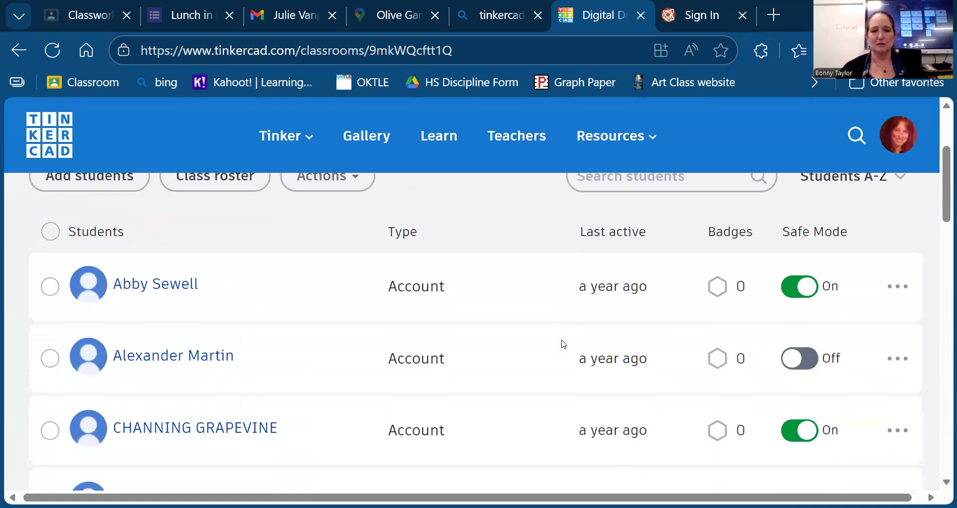
pyautogui.scroll(3, 563, 344)
pyautogui.scroll(-8, 563, 344)
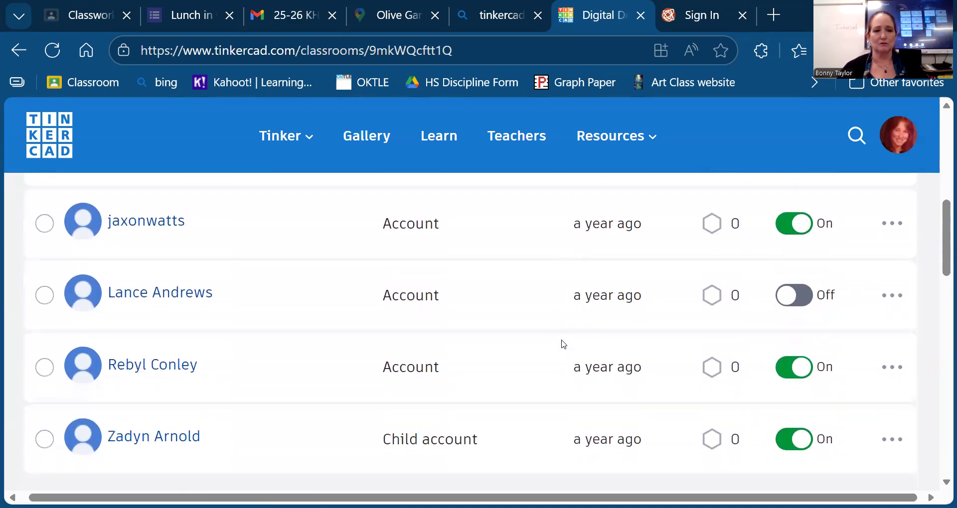
pyautogui.scroll(8, 563, 344)
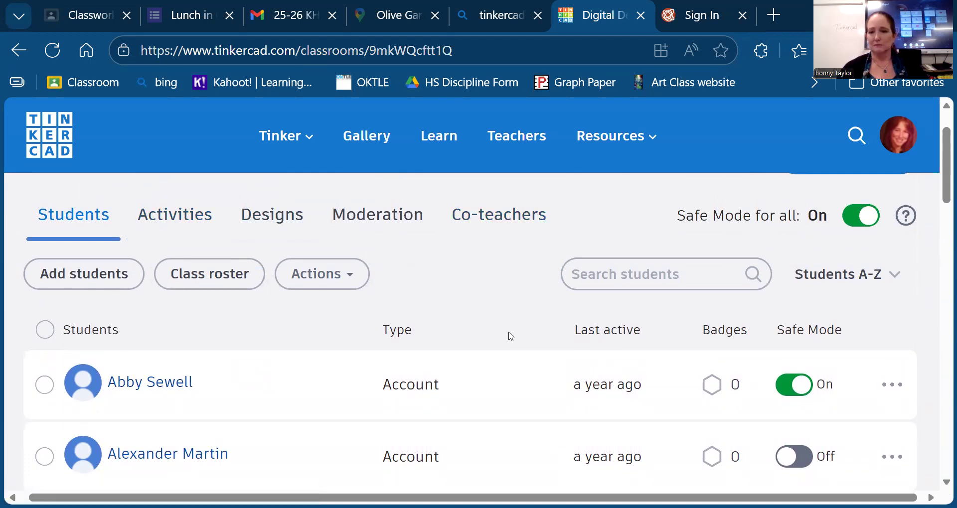
pyautogui.scroll(-3, 638, 352)
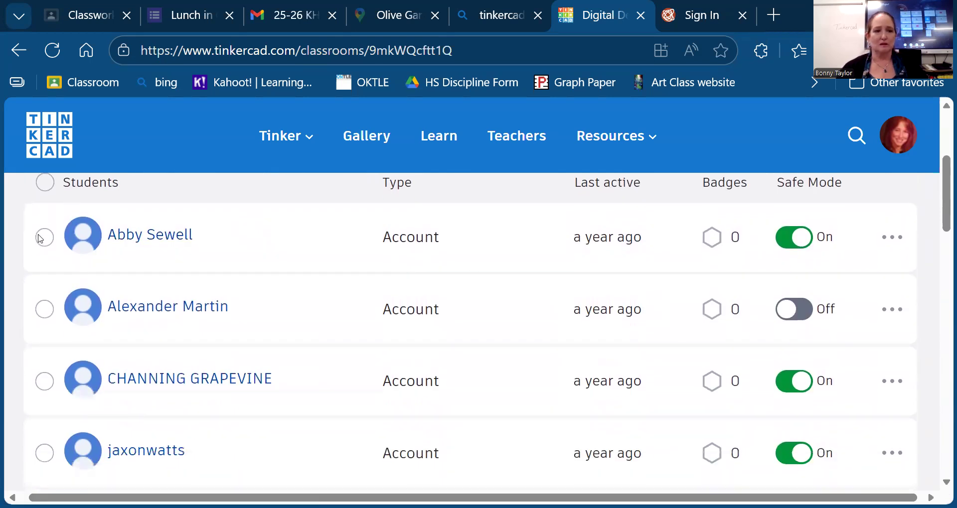
pyautogui.click(44, 182)
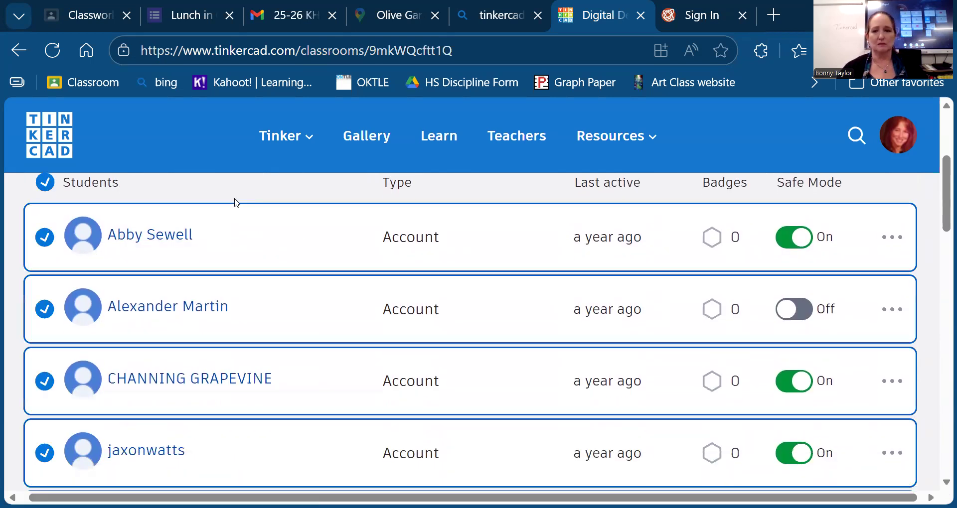
pyautogui.scroll(3, 235, 203)
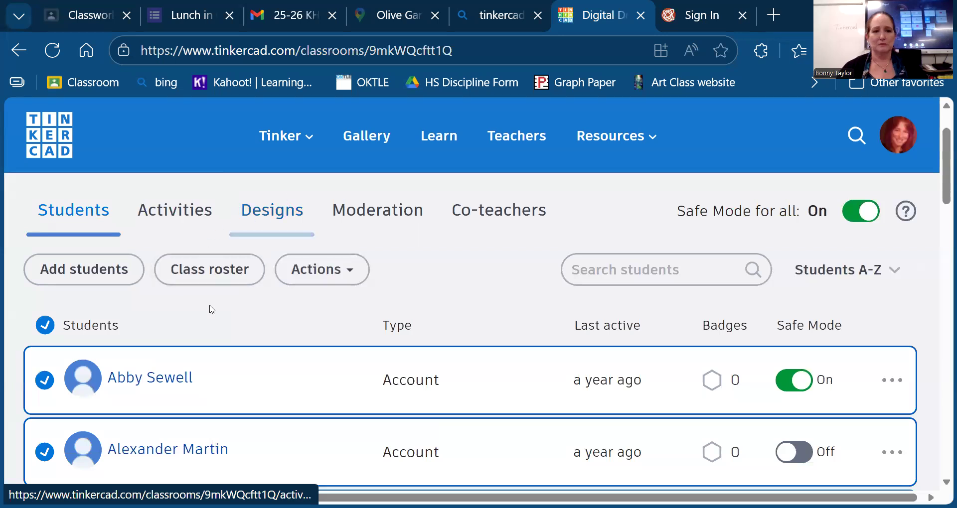
pyautogui.click(329, 280)
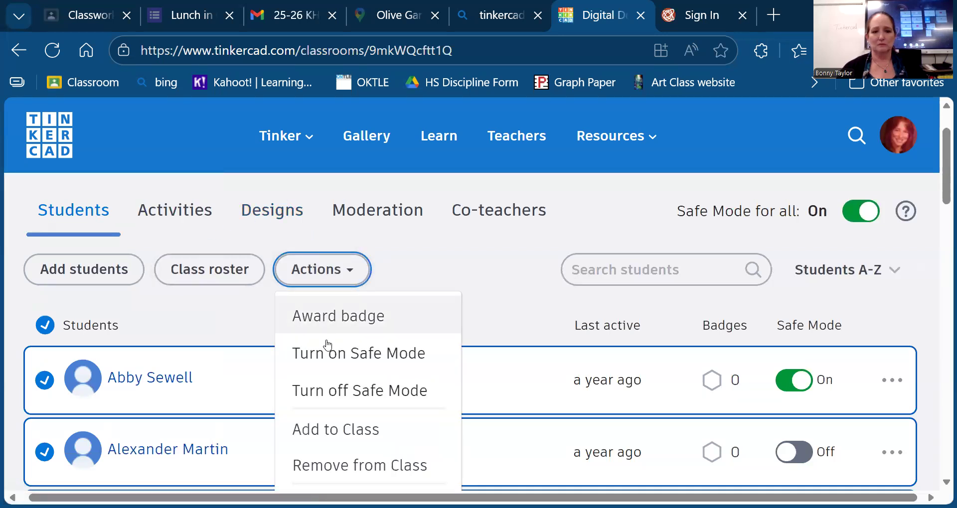
pyautogui.click(329, 471)
pyautogui.click(674, 413)
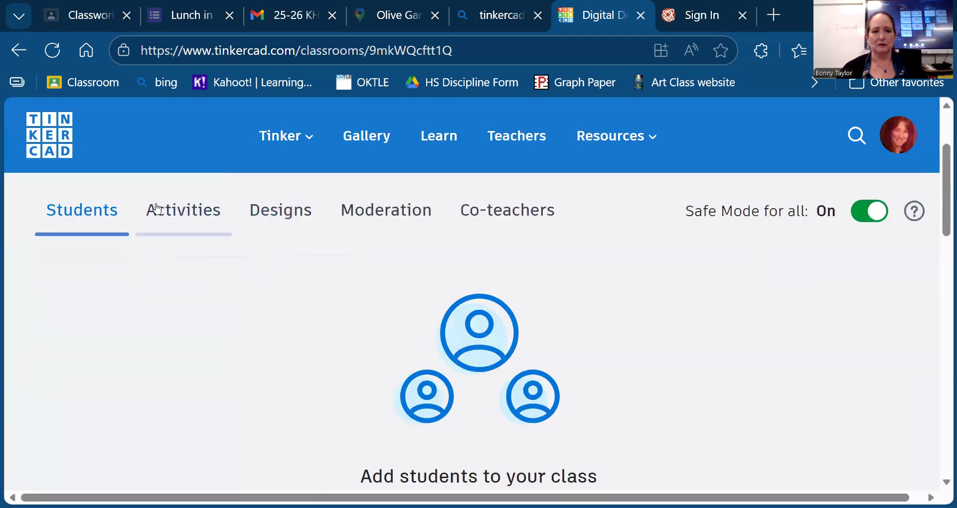
# - Bring up the class's share page with its join code from the Activities tab
pyautogui.click(181, 218)
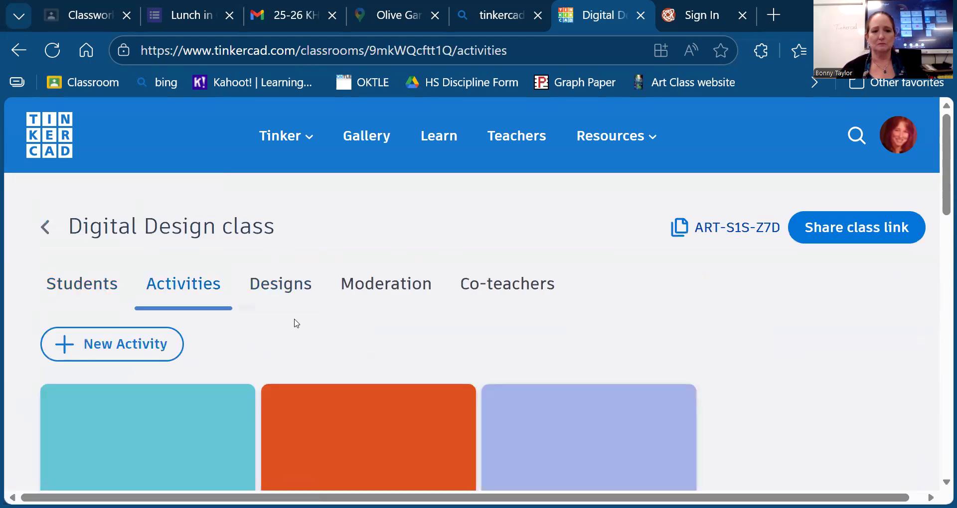
pyautogui.scroll(-3, 295, 323)
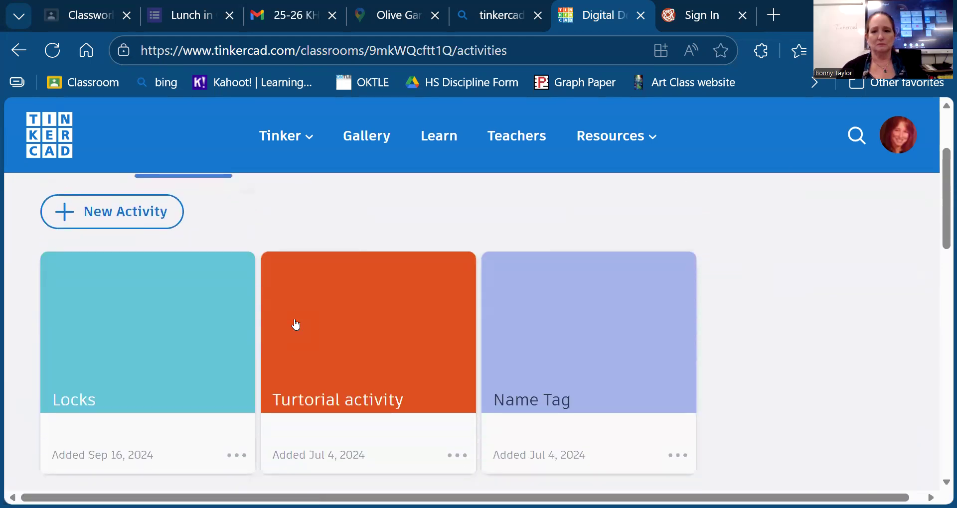
pyautogui.scroll(3, 295, 324)
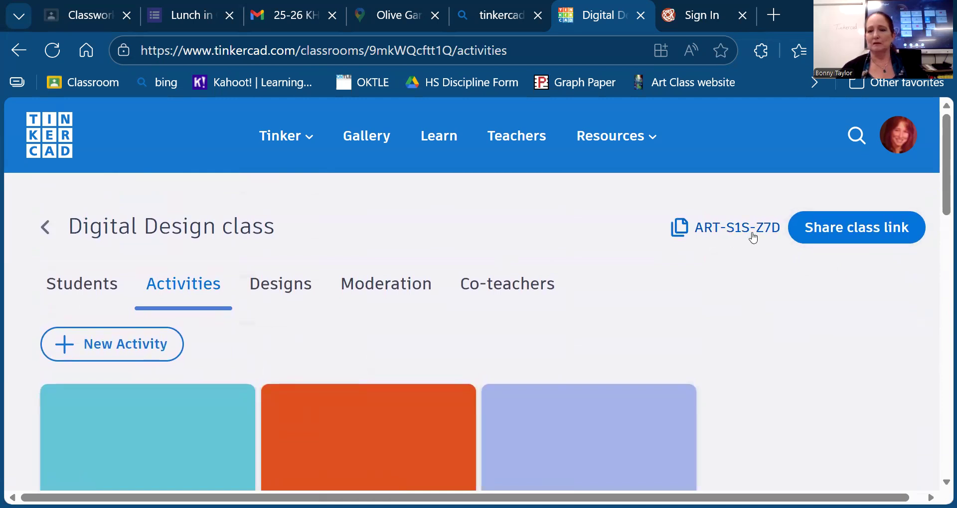
pyautogui.keyDown('ctrl'); pyautogui.scroll(5, 754, 239); pyautogui.keyUp('ctrl')
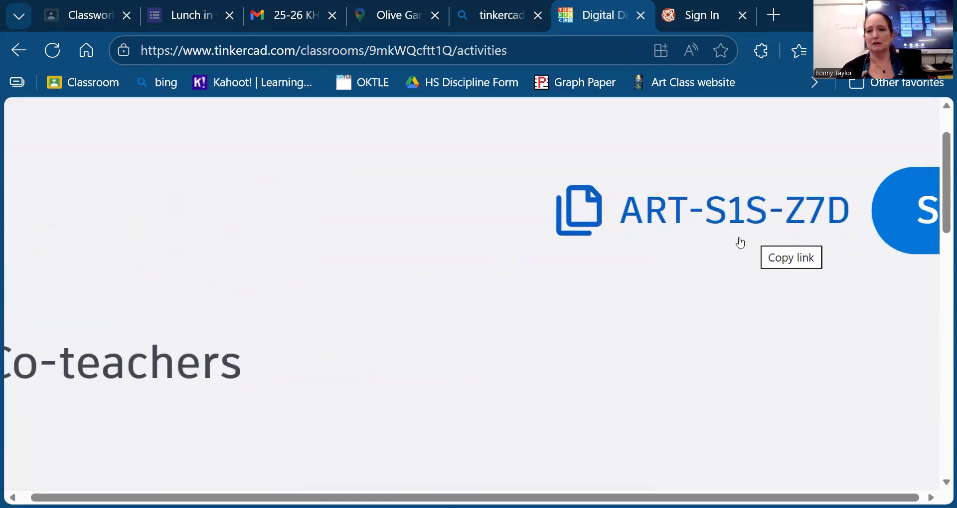
pyautogui.hscroll(6, 741, 243)
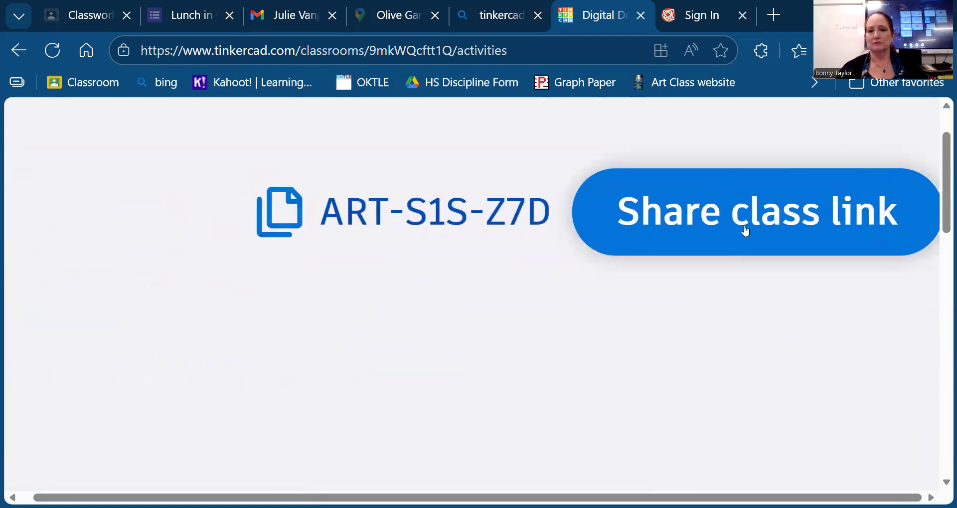
pyautogui.click(746, 230)
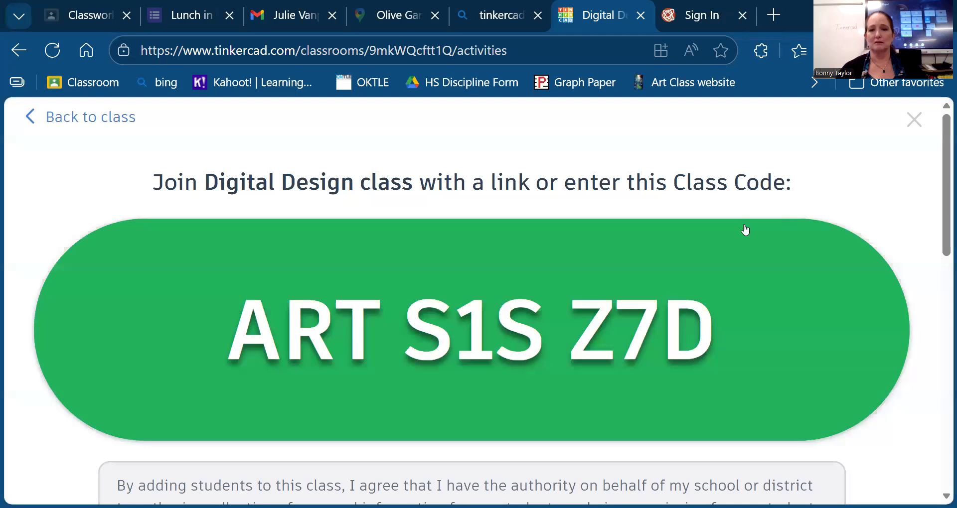
# - Copy both the class join link and the class code
pyautogui.scroll(-3, 746, 231)
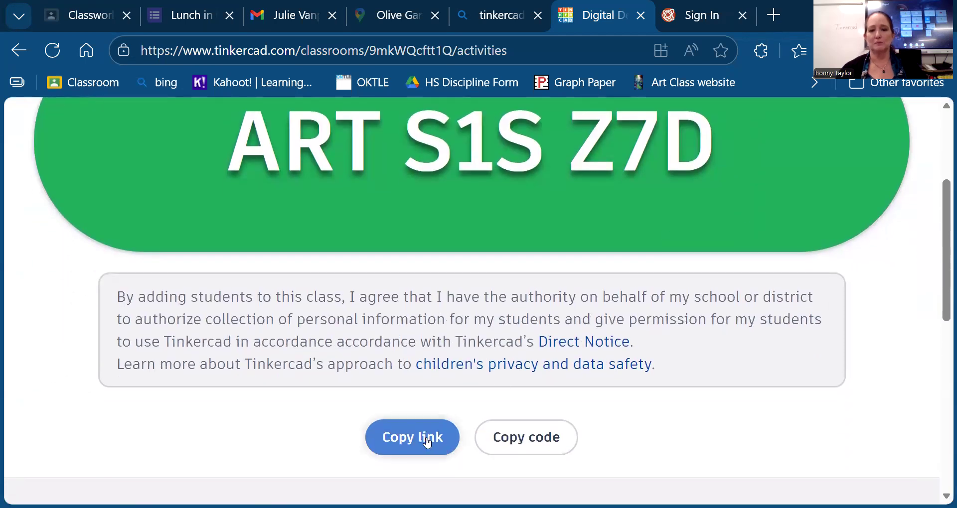
pyautogui.click(427, 443)
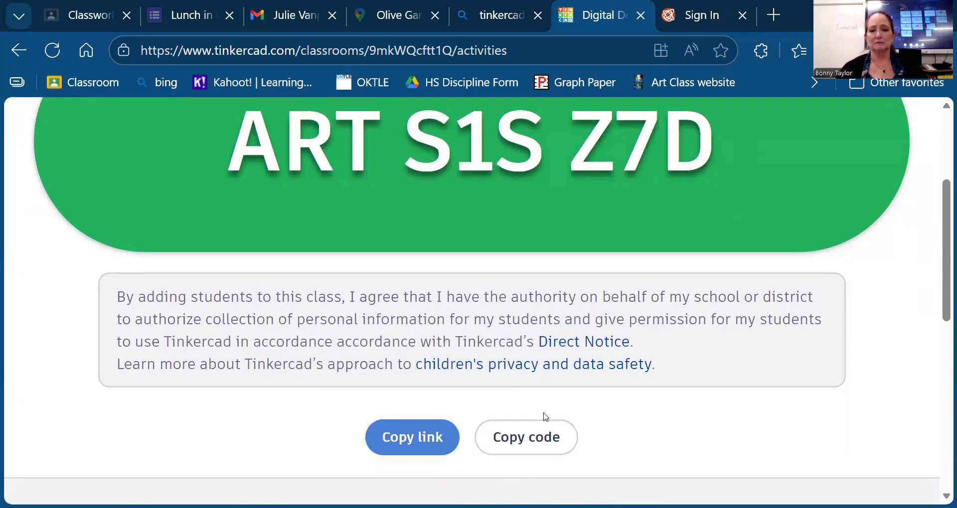
pyautogui.click(536, 450)
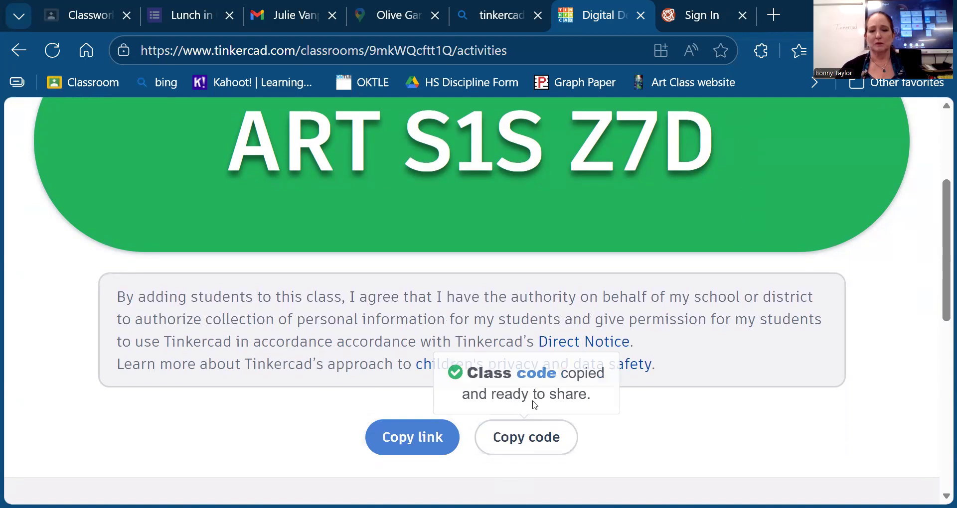
# - Post a Google Classroom announcement to Digital Design containing the pasted Tinkercad class code
pyautogui.click(82, 15)
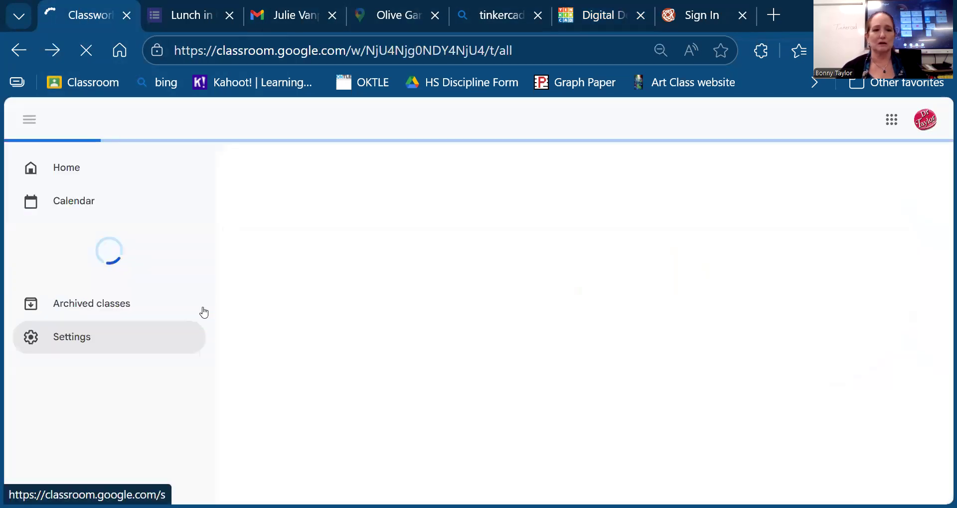
pyautogui.click(91, 378)
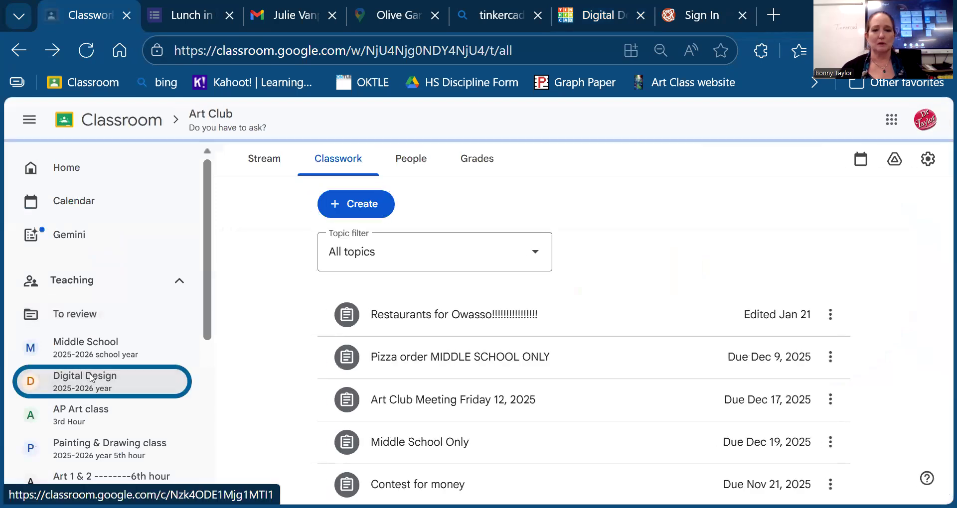
pyautogui.scroll(-1, 631, 376)
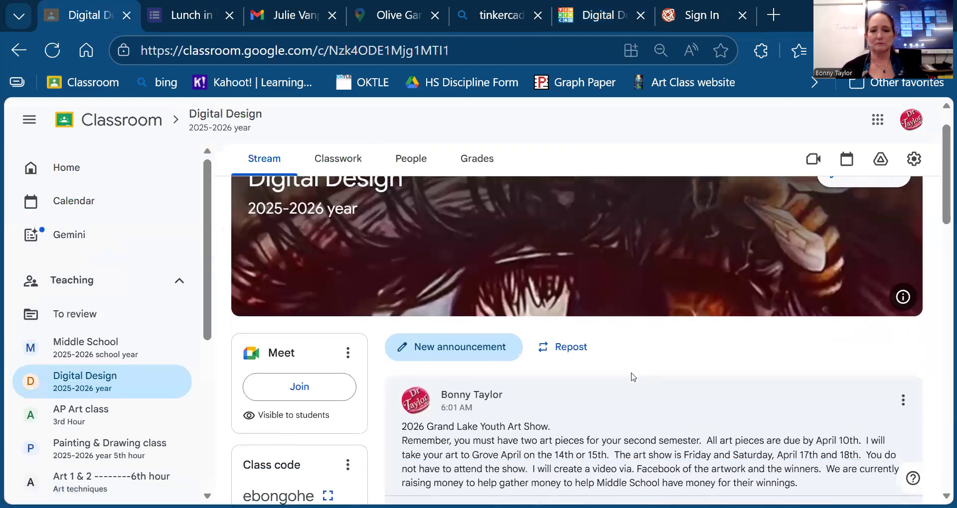
pyautogui.click(469, 352)
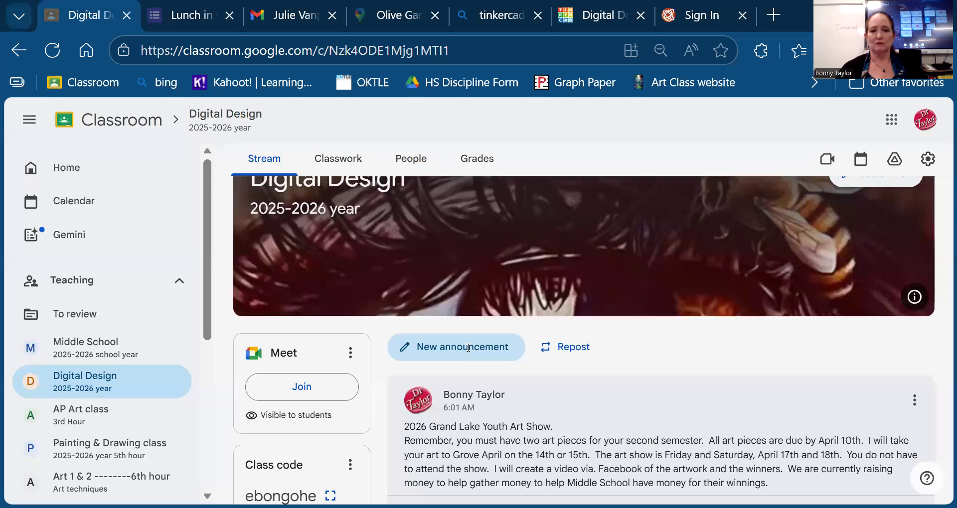
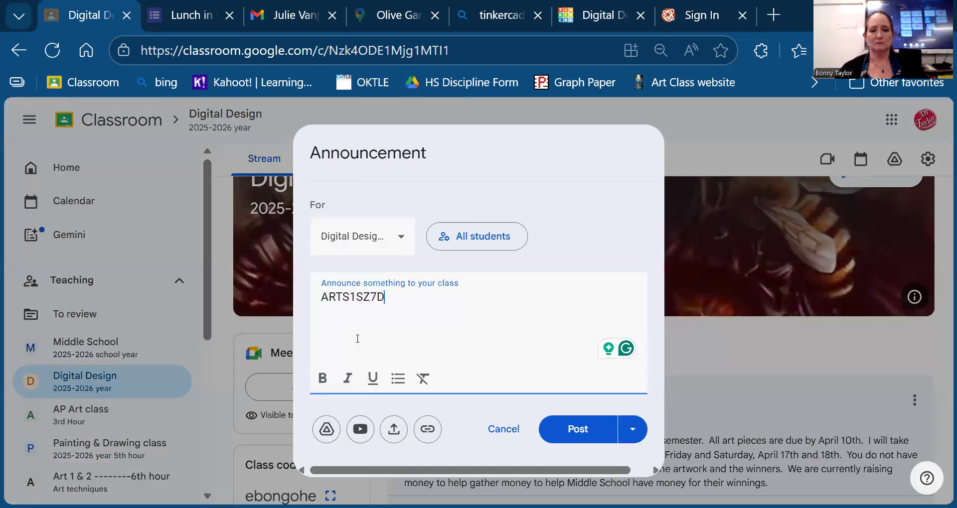
pyautogui.click(587, 432)
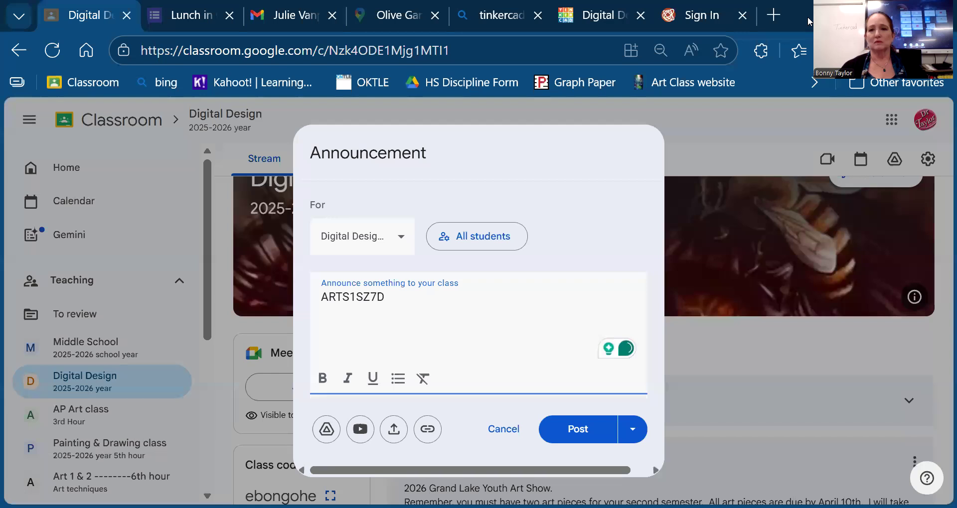
pyautogui.click(592, 23)
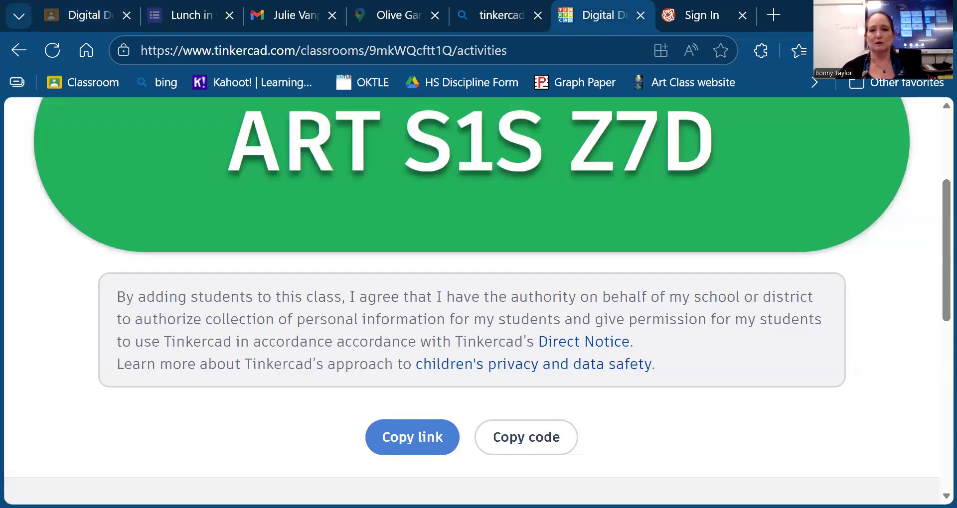
# - Close the class code page and return to the Digital Design class
pyautogui.scroll(-8, 530, 411)
pyautogui.scroll(-2, 479, 299)
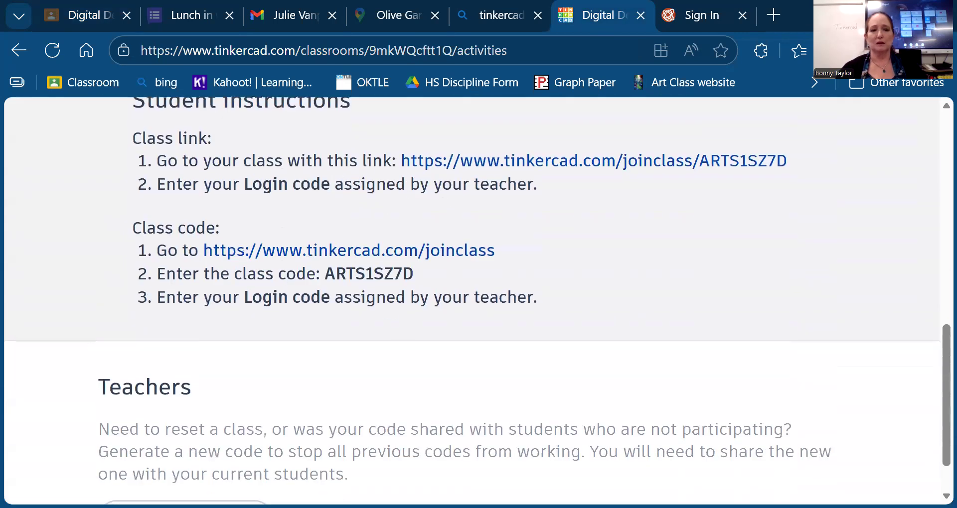
pyautogui.scroll(10, 478, 299)
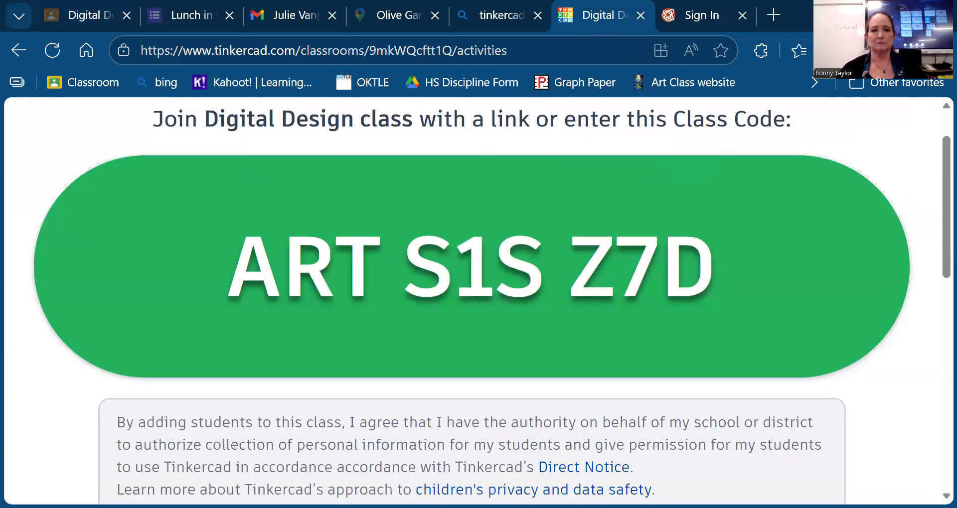
pyautogui.scroll(2, 66, 366)
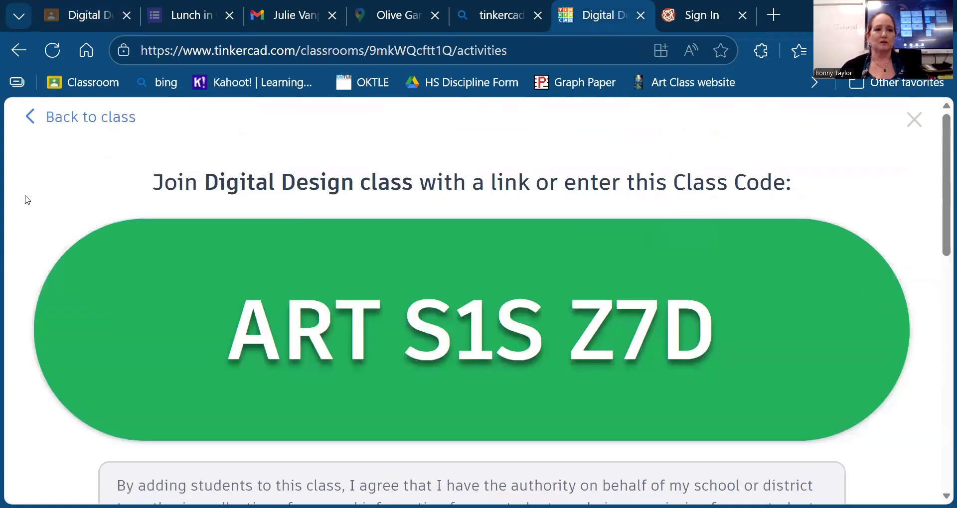
pyautogui.click(30, 119)
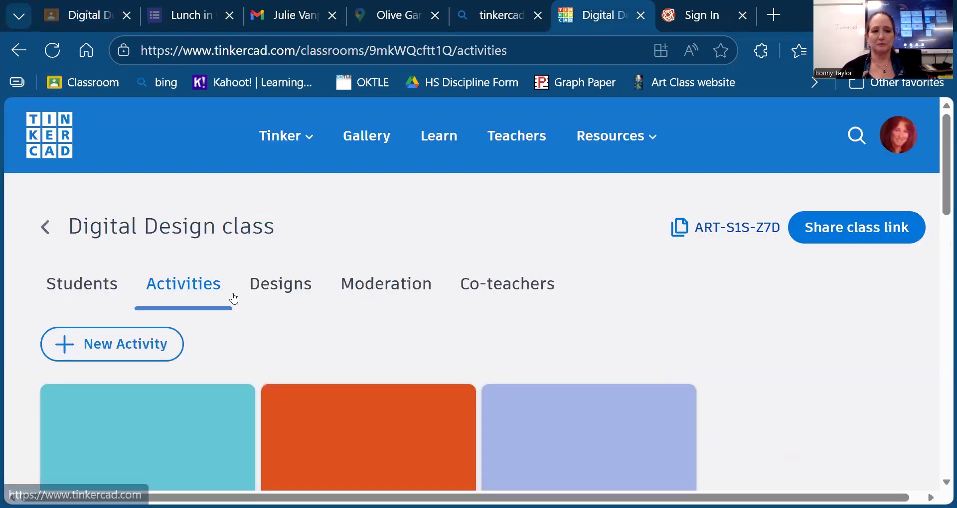
# - Go from the class Students page to the personal Tinkercad dashboard
pyautogui.scroll(-3, 325, 374)
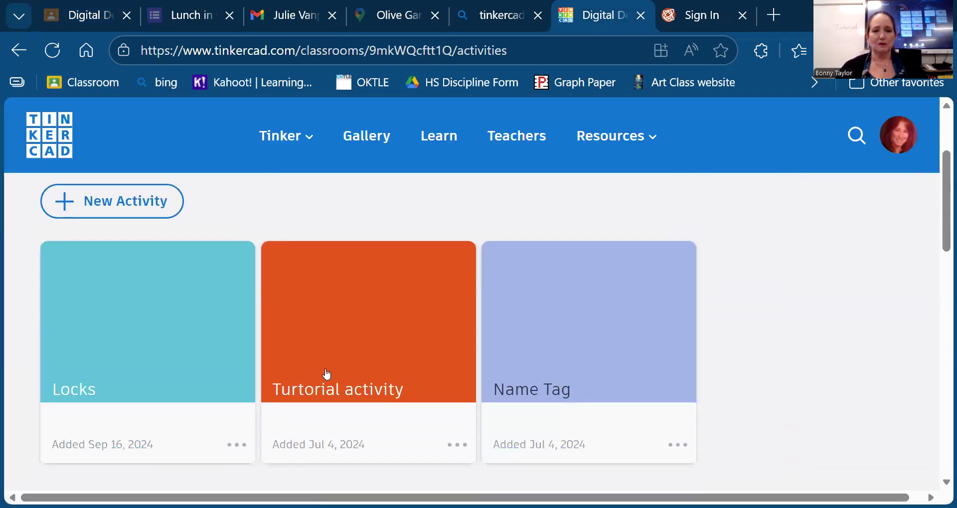
pyautogui.scroll(3, 326, 374)
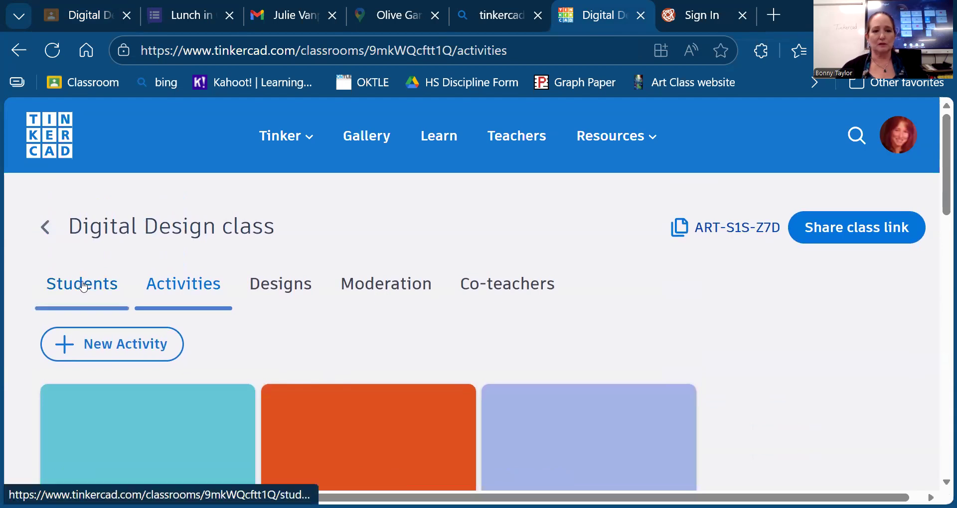
pyautogui.click(84, 287)
pyautogui.scroll(-5, 362, 389)
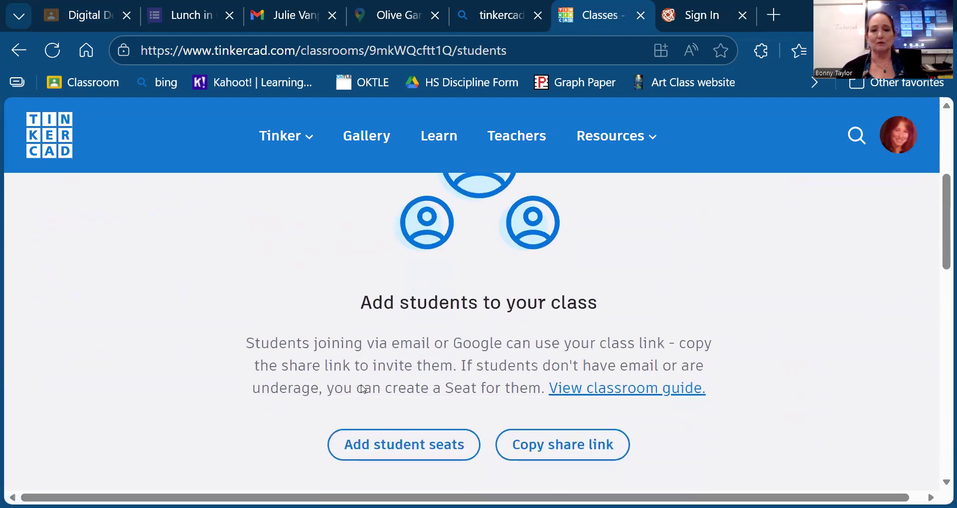
pyautogui.scroll(-10, 362, 390)
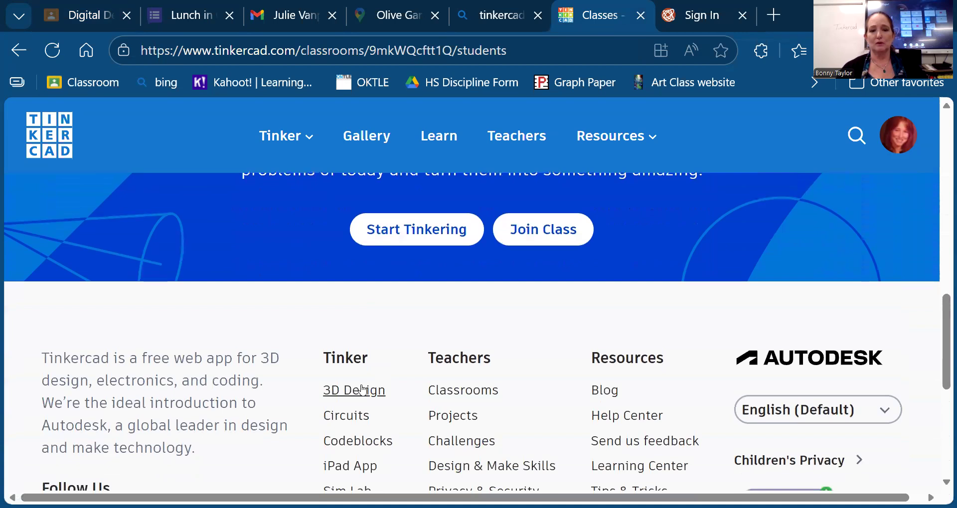
pyautogui.scroll(4, 363, 389)
pyautogui.scroll(-2, 361, 385)
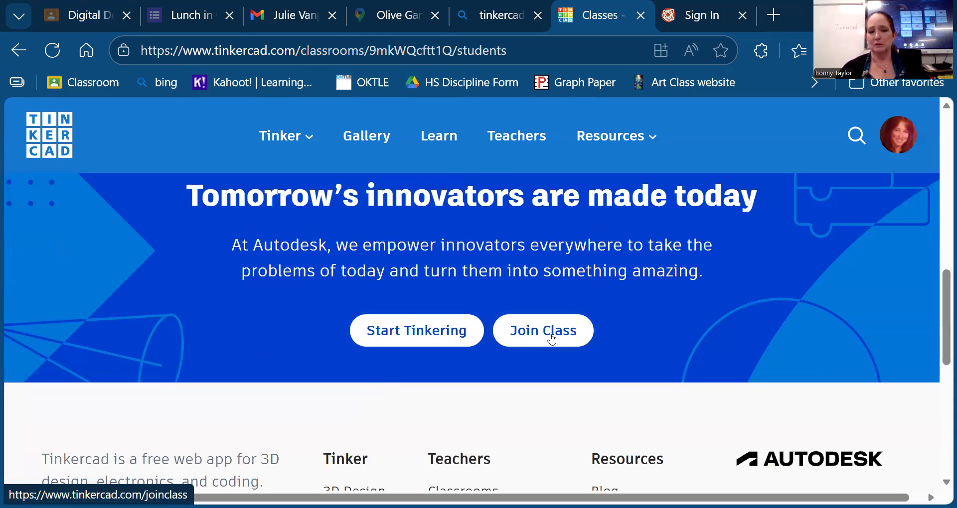
pyautogui.click(407, 339)
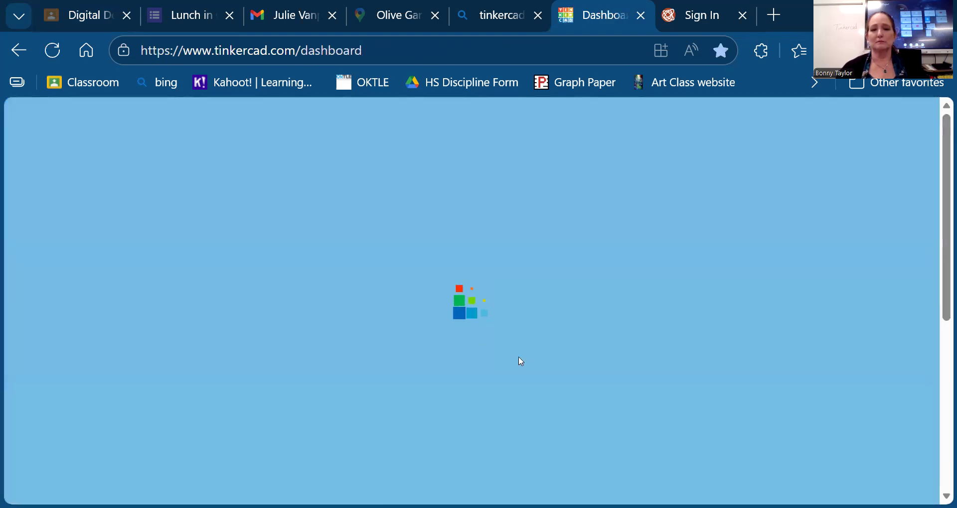
# - Show the Your tutorials list with Align It!, Hide It! and Duplicate It! designs
pyautogui.scroll(-1, 525, 335)
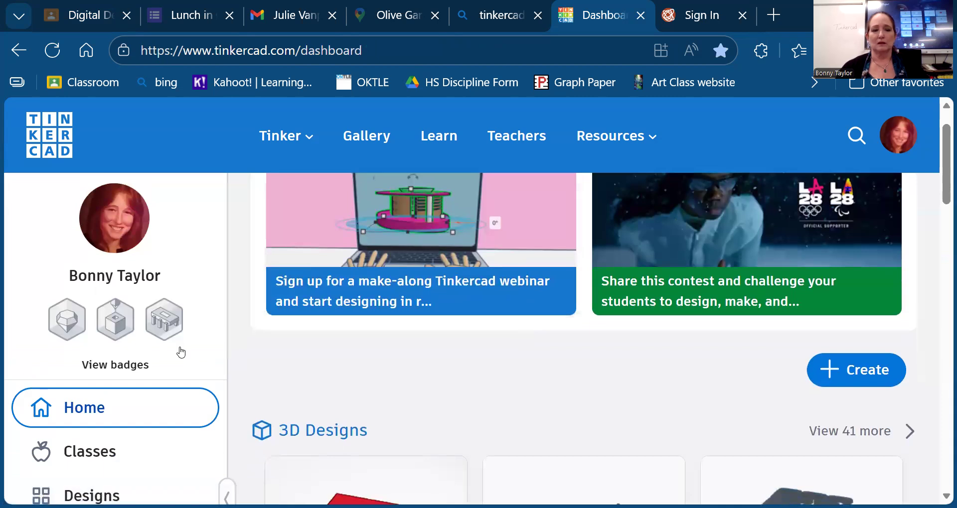
pyautogui.scroll(-1, 392, 334)
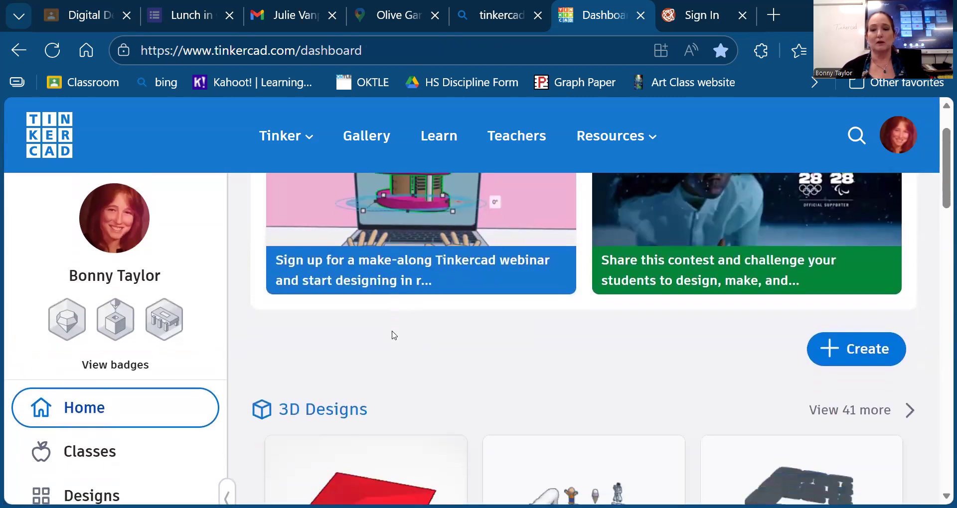
pyautogui.scroll(-3, 394, 336)
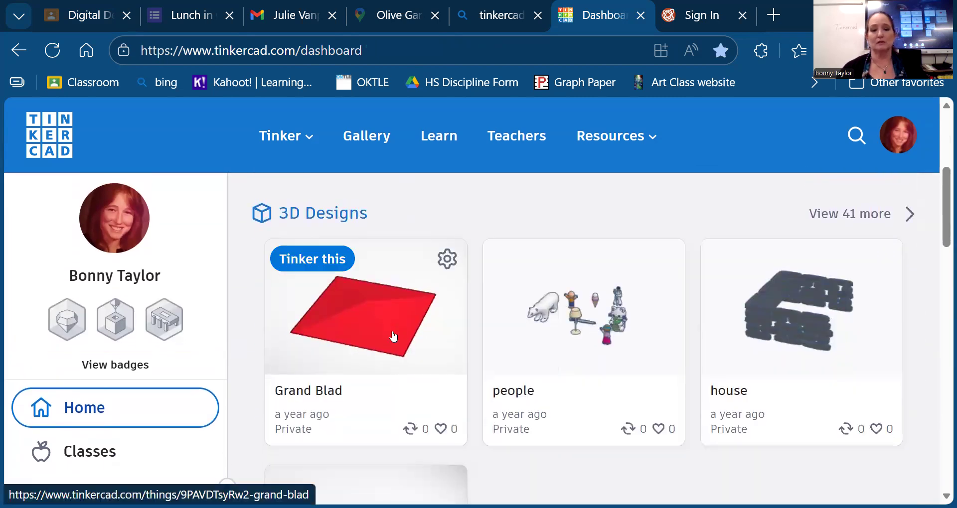
pyautogui.scroll(-5, 394, 335)
pyautogui.scroll(-3, 161, 367)
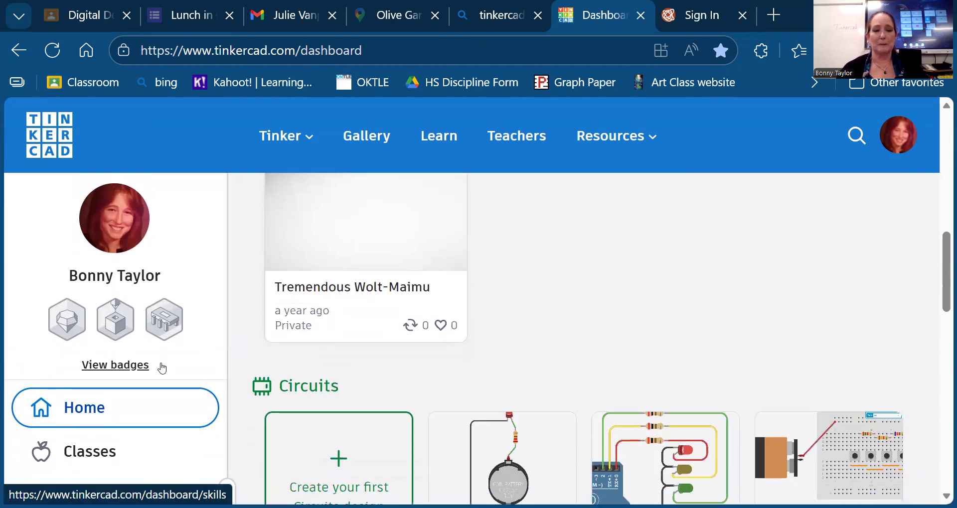
pyautogui.scroll(-10, 67, 435)
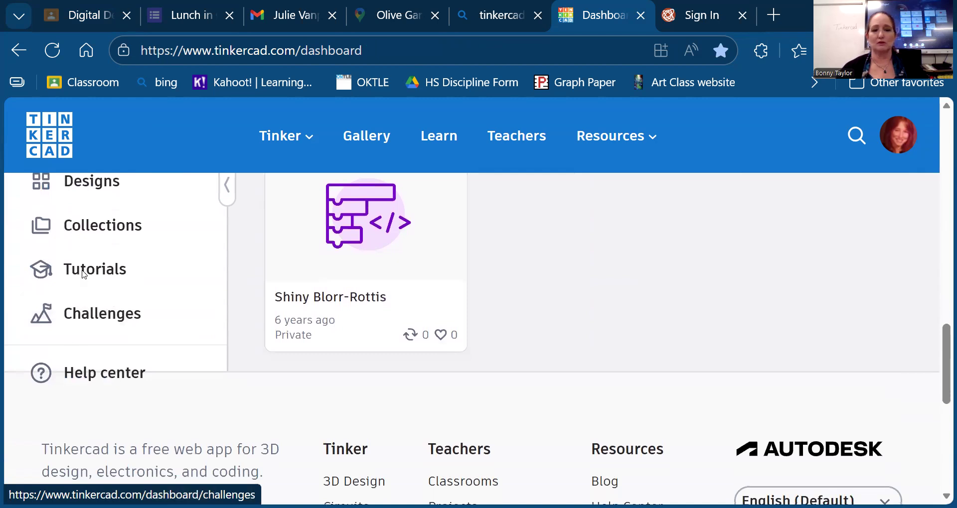
pyautogui.click(83, 272)
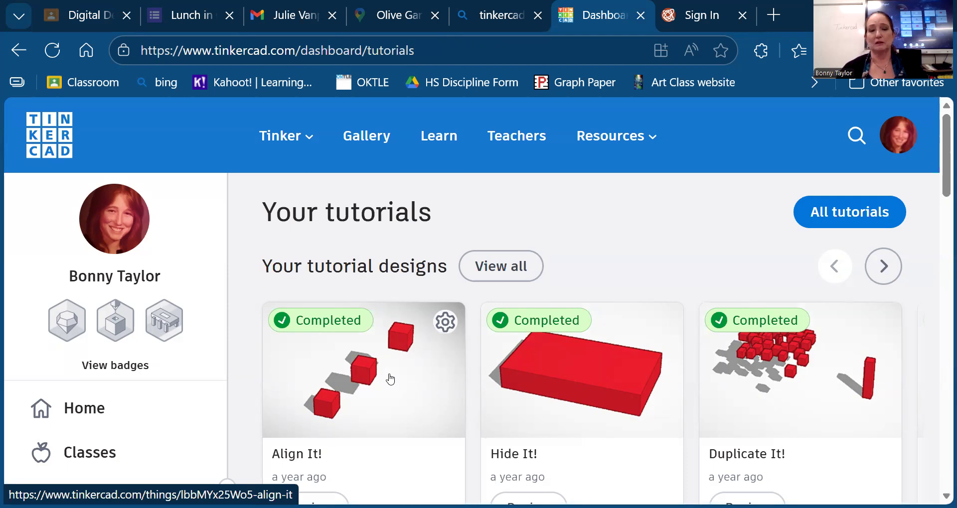
# - Open the Align It! tutorial design and launch it in the 3D editor
pyautogui.click(390, 379)
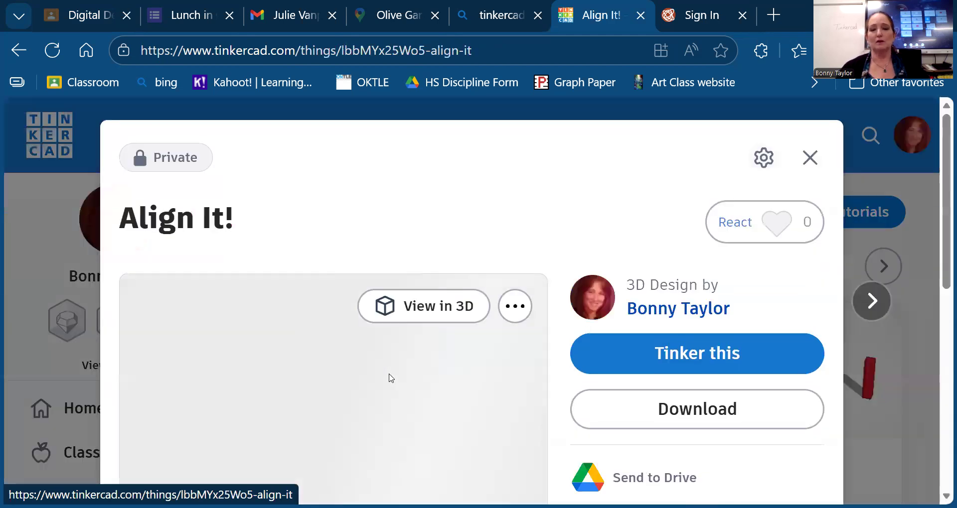
pyautogui.scroll(-2, 410, 369)
pyautogui.scroll(-1, 410, 369)
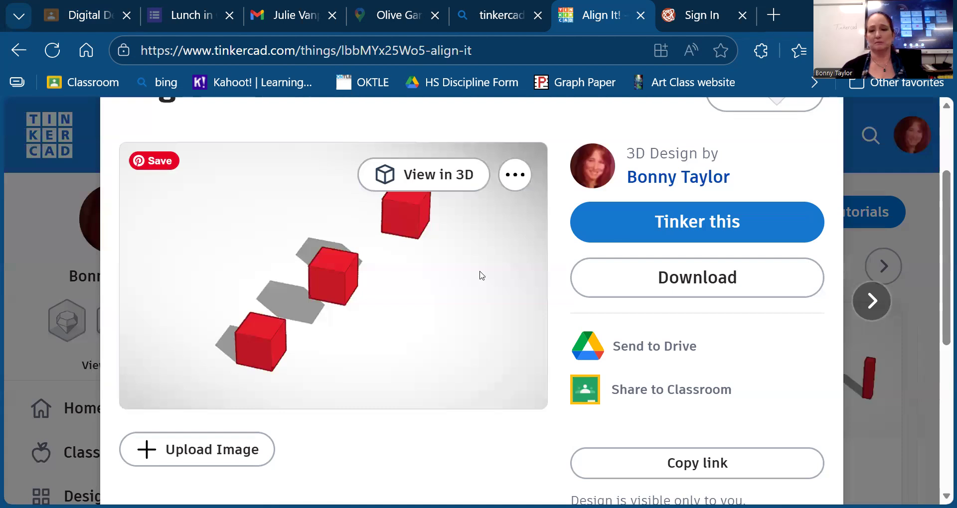
pyautogui.click(697, 227)
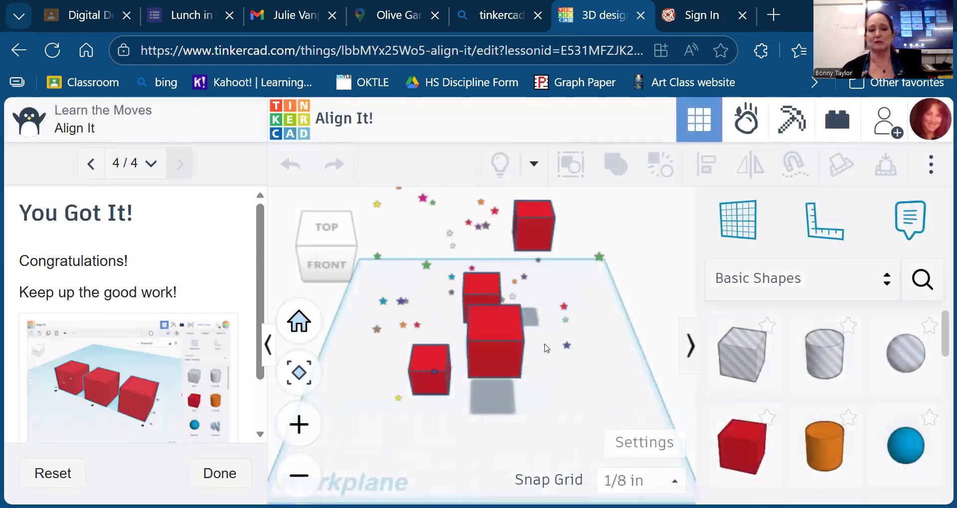
# - Select the large red box, step back to Align to the Bottom, and realign it
pyautogui.click(504, 339)
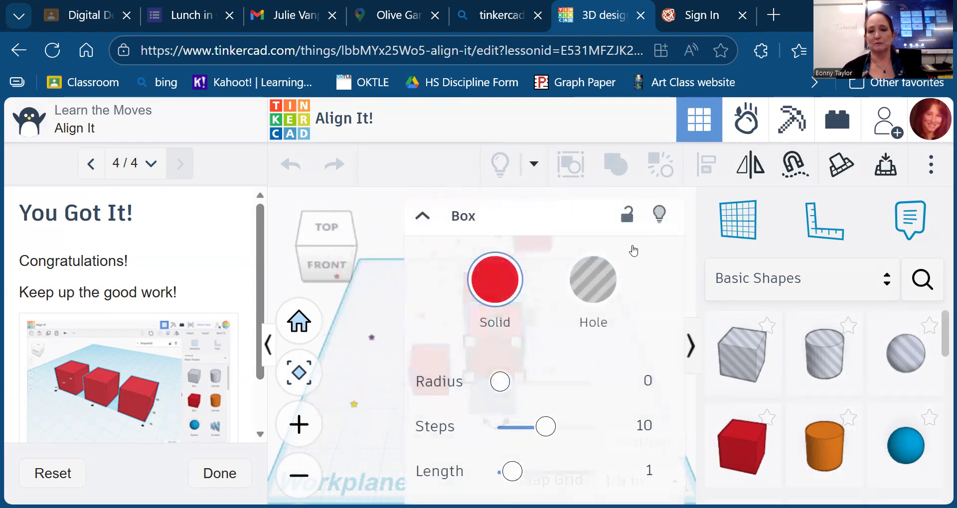
pyautogui.click(91, 164)
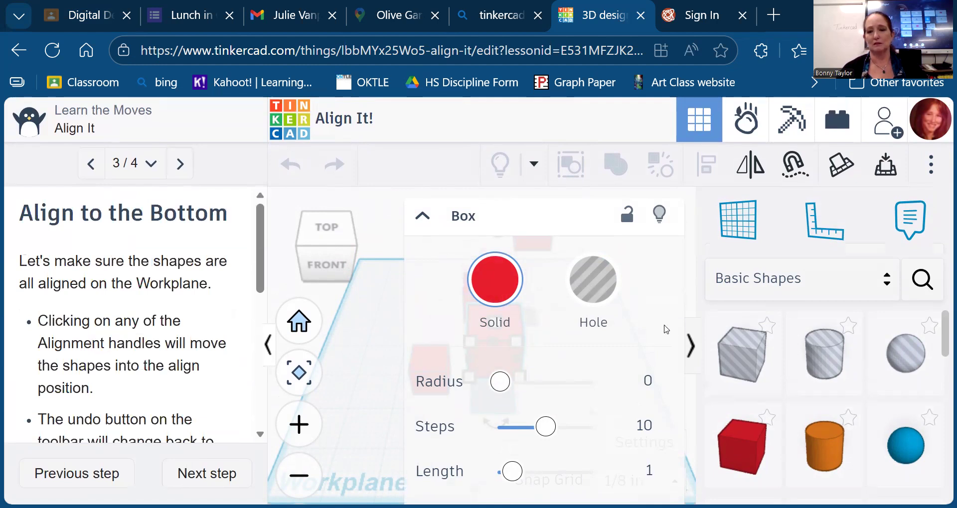
pyautogui.click(423, 218)
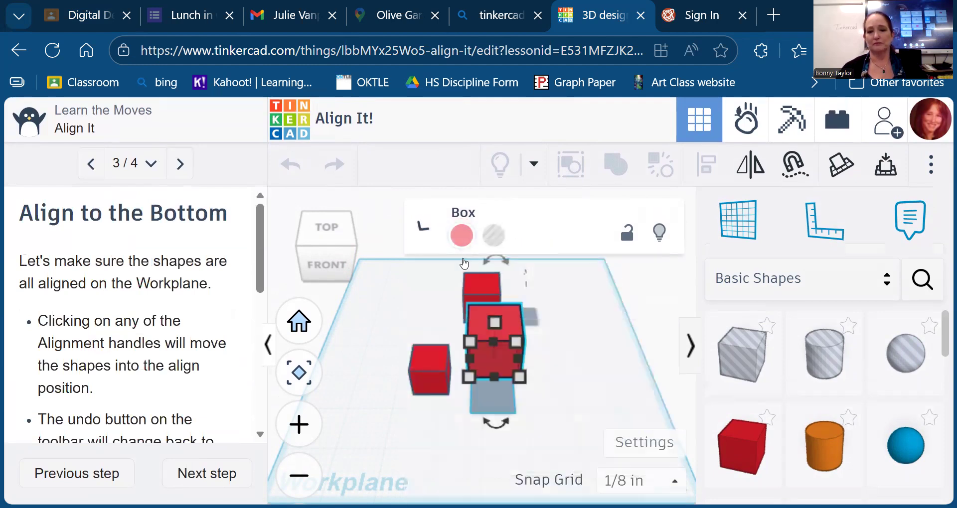
pyautogui.click(514, 342)
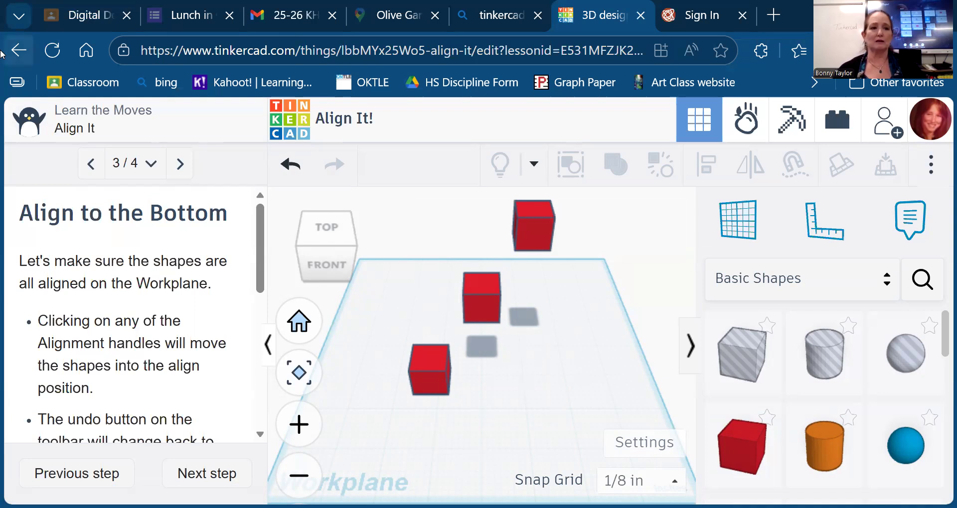
# - Leave the tutorial editor and reach the 3D Design overview through the Gallery
pyautogui.click(17, 50)
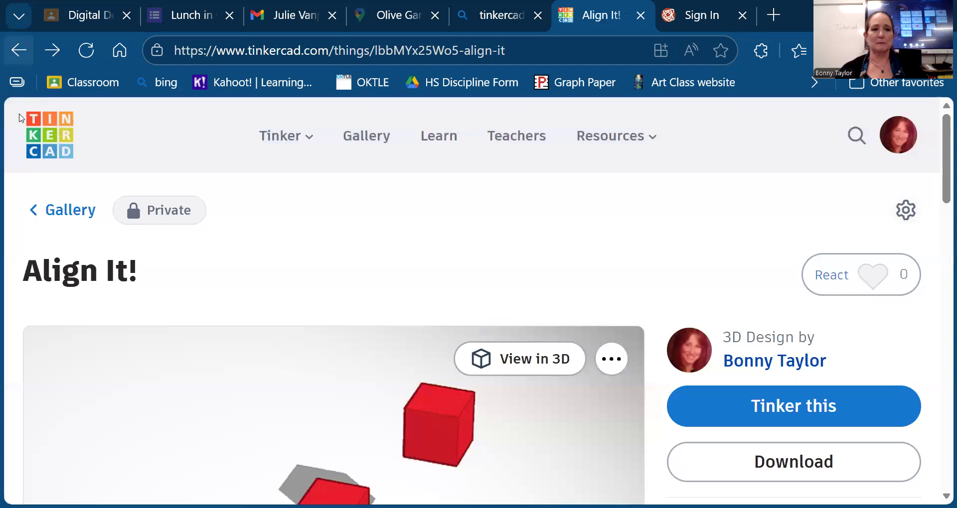
pyautogui.click(35, 212)
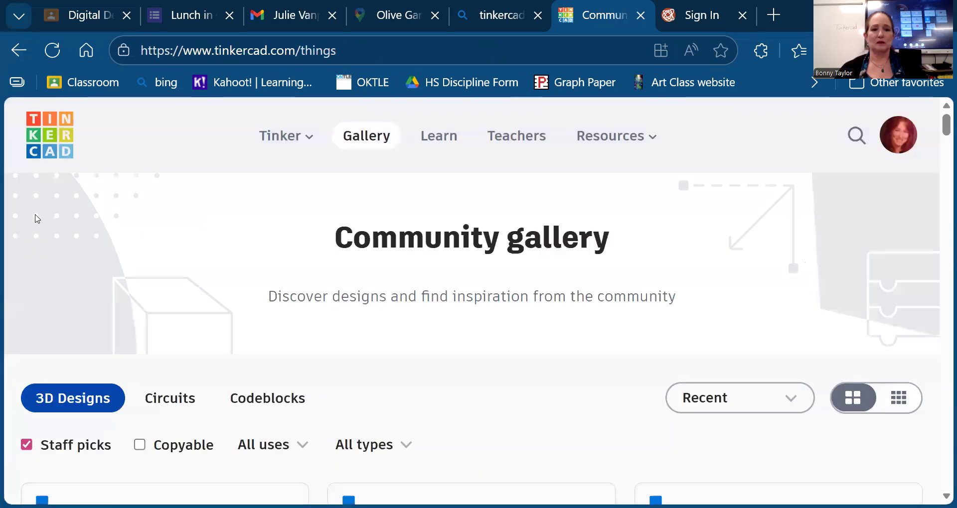
pyautogui.scroll(-5, 300, 332)
pyautogui.scroll(5, 299, 331)
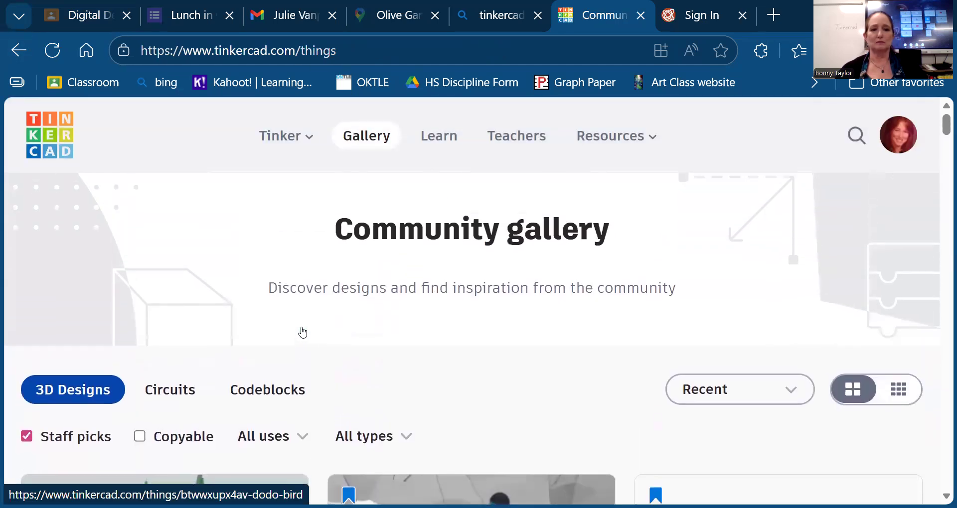
pyautogui.click(280, 142)
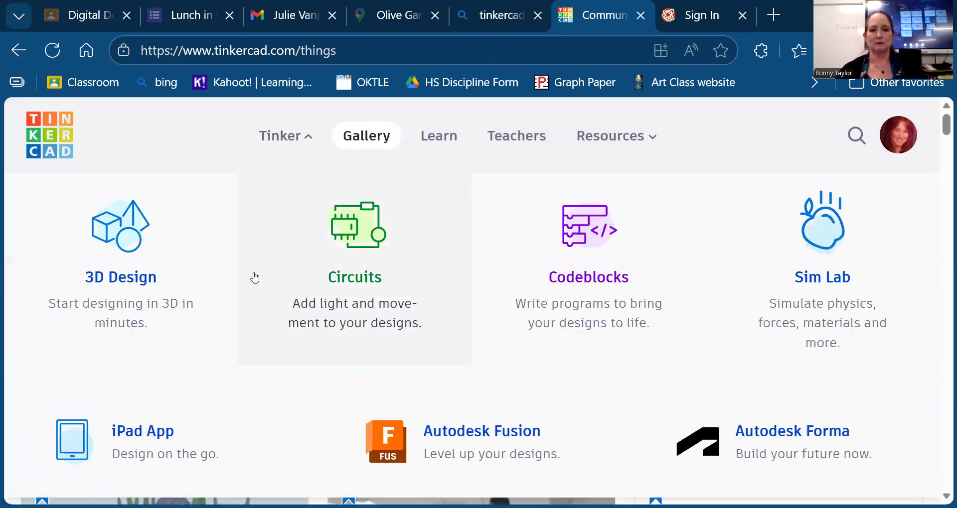
pyautogui.click(127, 280)
# - Return to the personal dashboard and bring up the new design type choices
pyautogui.scroll(-10, 419, 414)
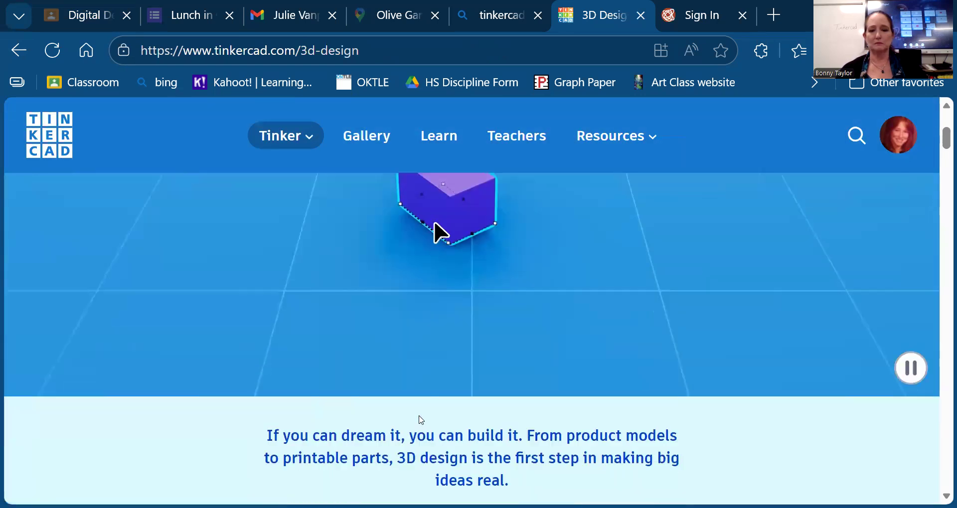
pyautogui.click(411, 218)
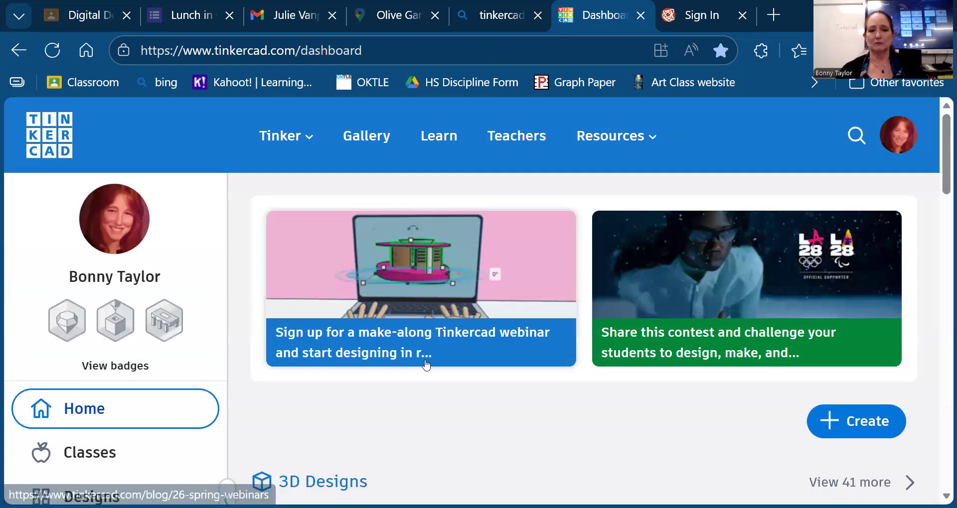
pyautogui.scroll(-2, 424, 360)
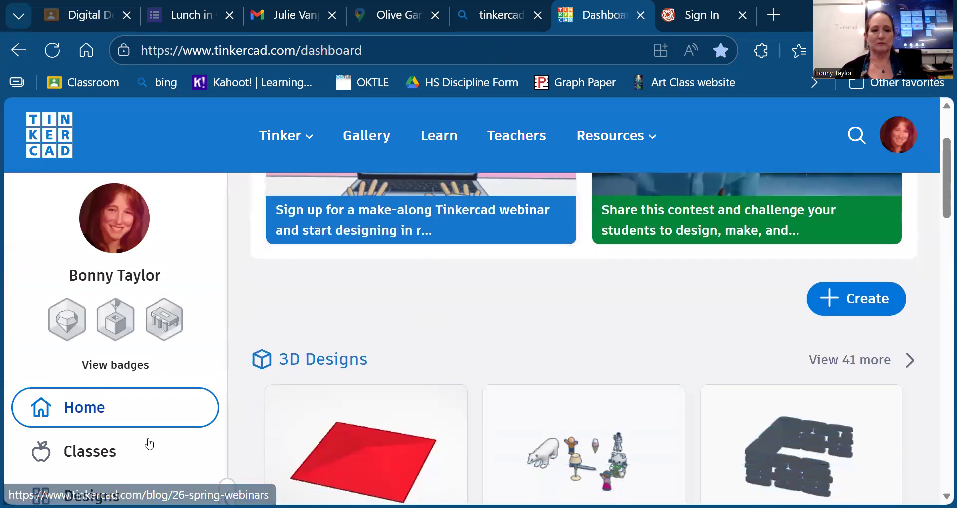
pyautogui.scroll(-6, 149, 444)
pyautogui.scroll(5, 148, 444)
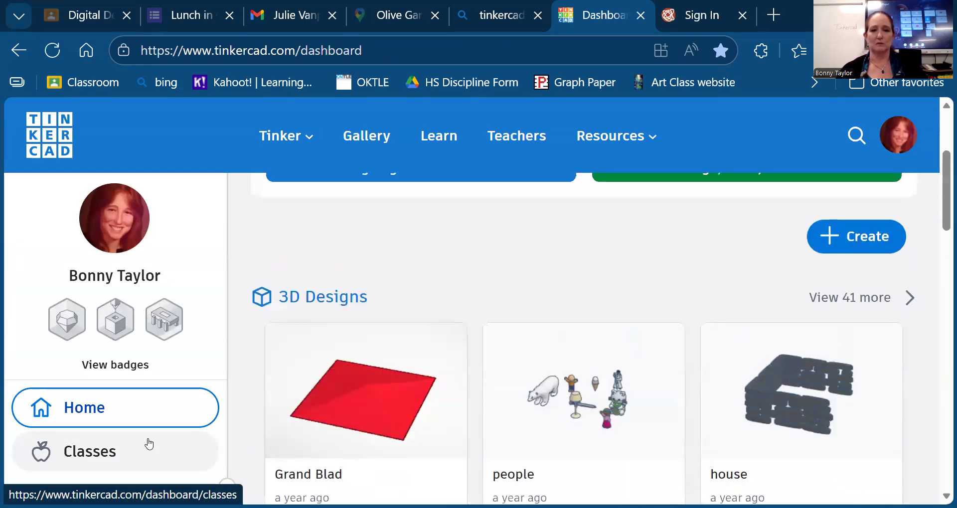
pyautogui.scroll(2, 148, 443)
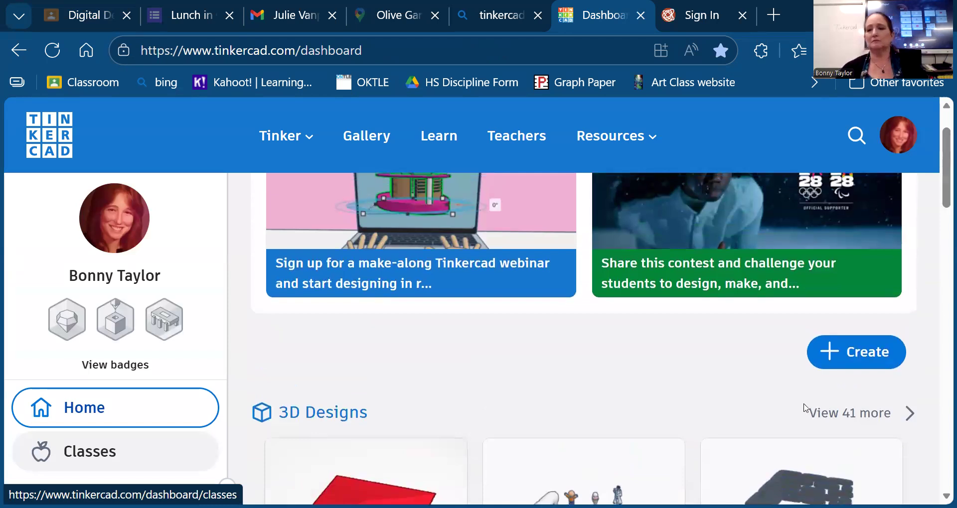
pyautogui.click(830, 358)
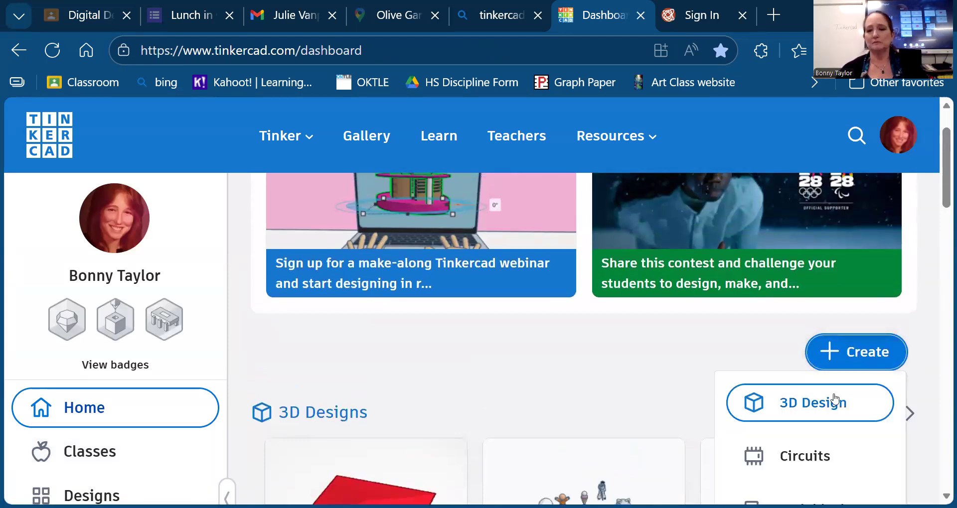
# - Start a new blank 3D design, leaving the Snap Grid increment unchanged
pyautogui.click(826, 409)
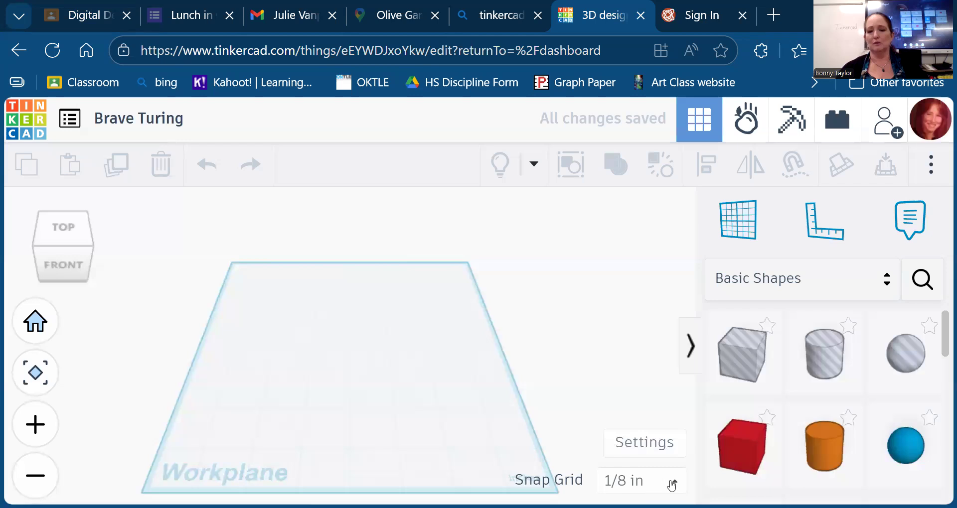
pyautogui.click(672, 486)
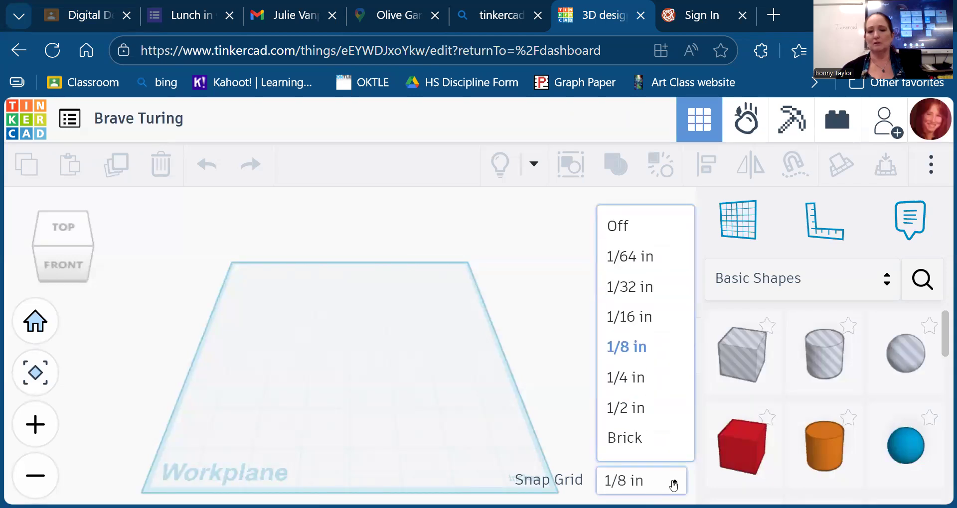
pyautogui.click(553, 404)
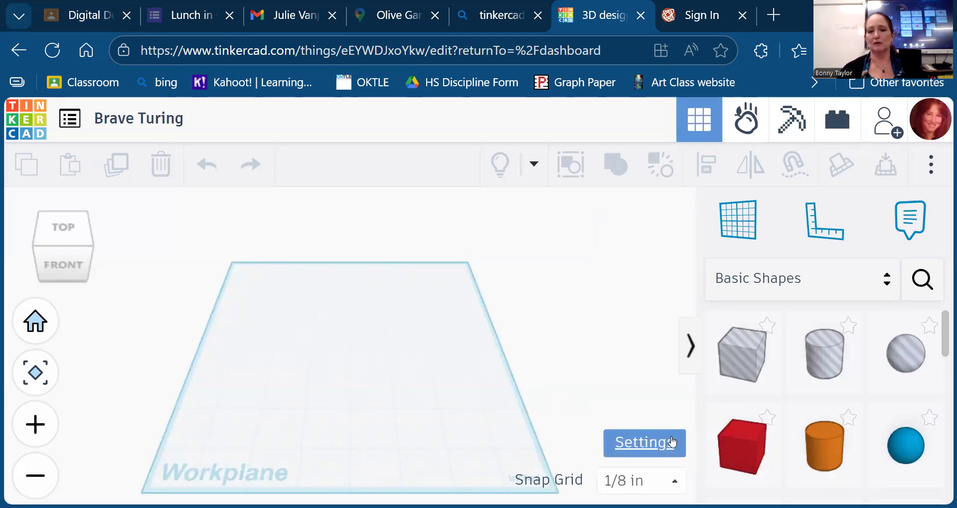
# - Open the Workspace settings and make the 1:1 inch scale the default
pyautogui.click(670, 441)
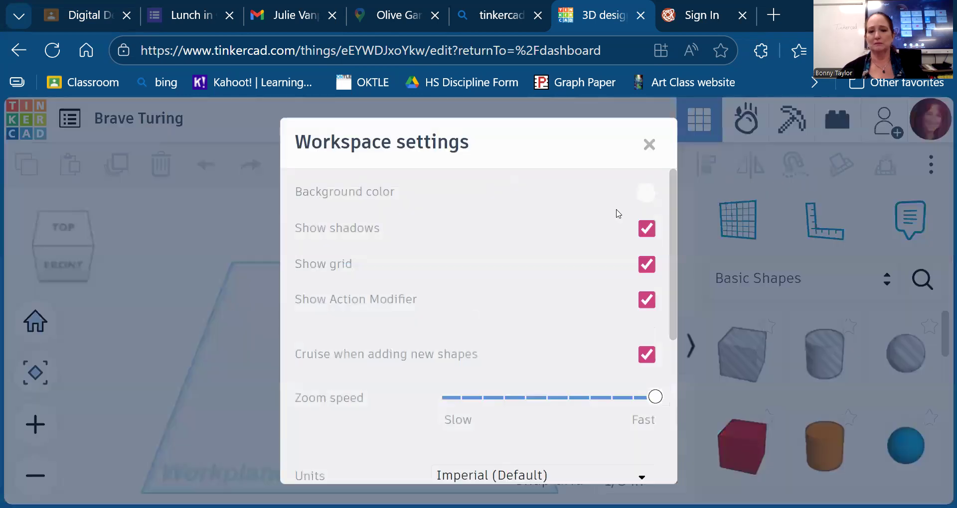
pyautogui.scroll(-4, 559, 421)
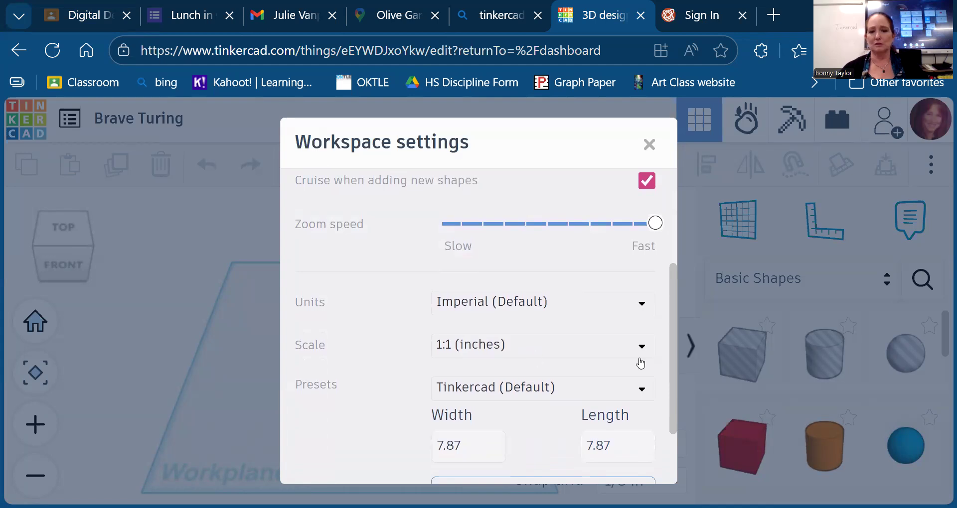
pyautogui.scroll(-2, 562, 379)
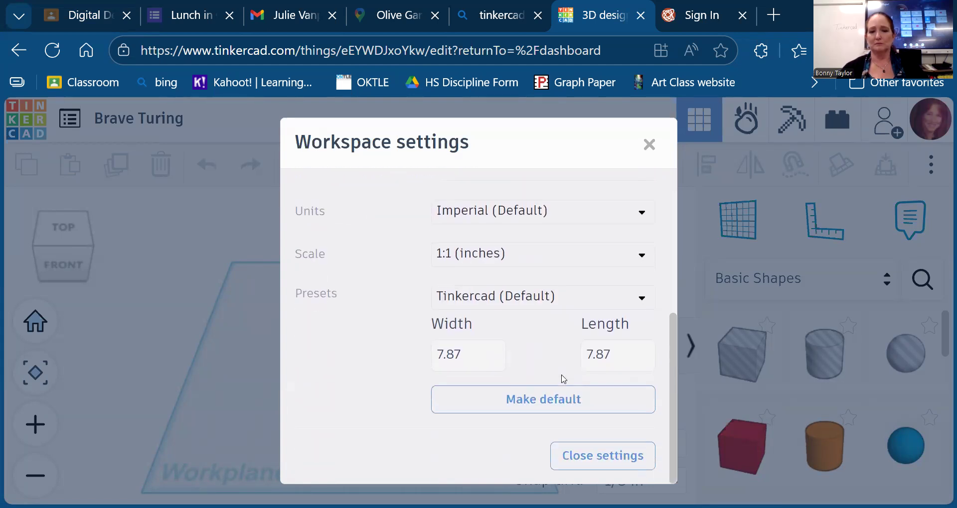
pyautogui.click(543, 408)
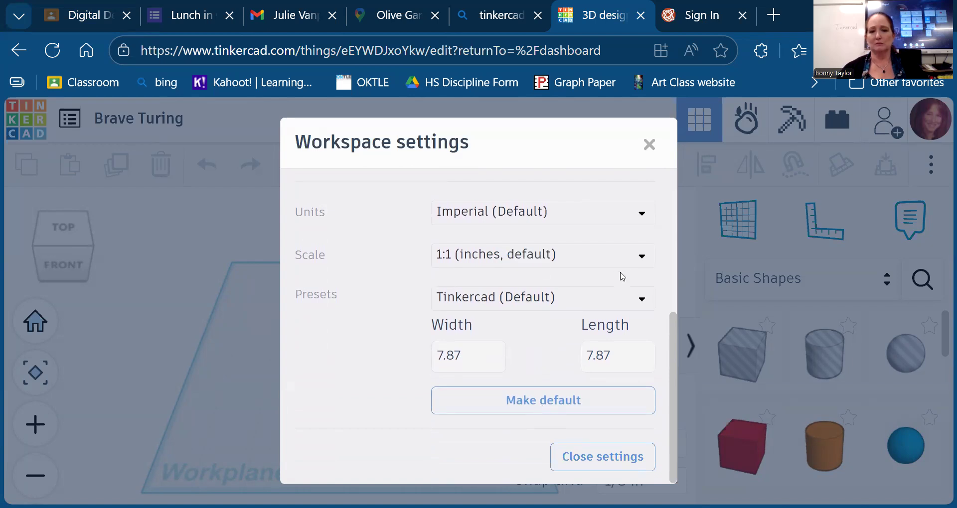
# - Review the Scale, Presets and Units dropdowns, keeping 1:1 scale and Imperial units
pyautogui.click(641, 258)
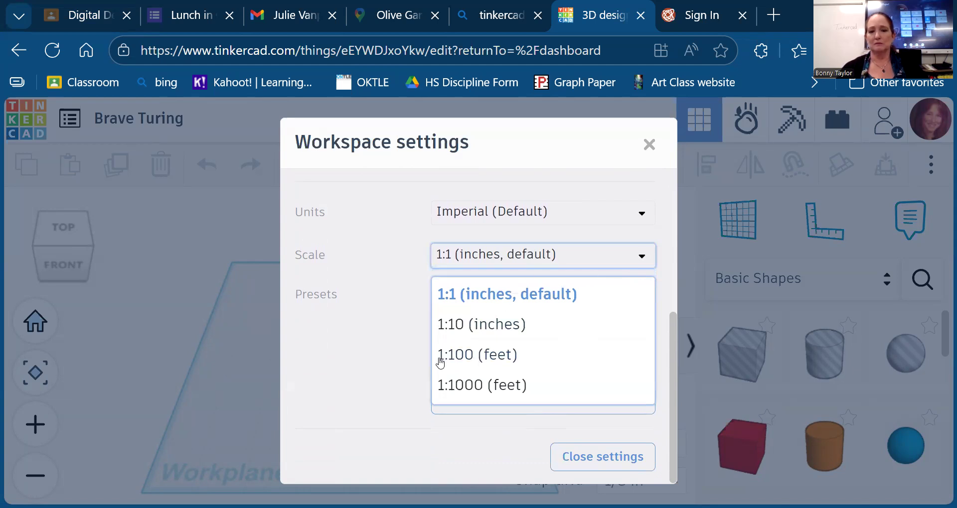
pyautogui.click(377, 304)
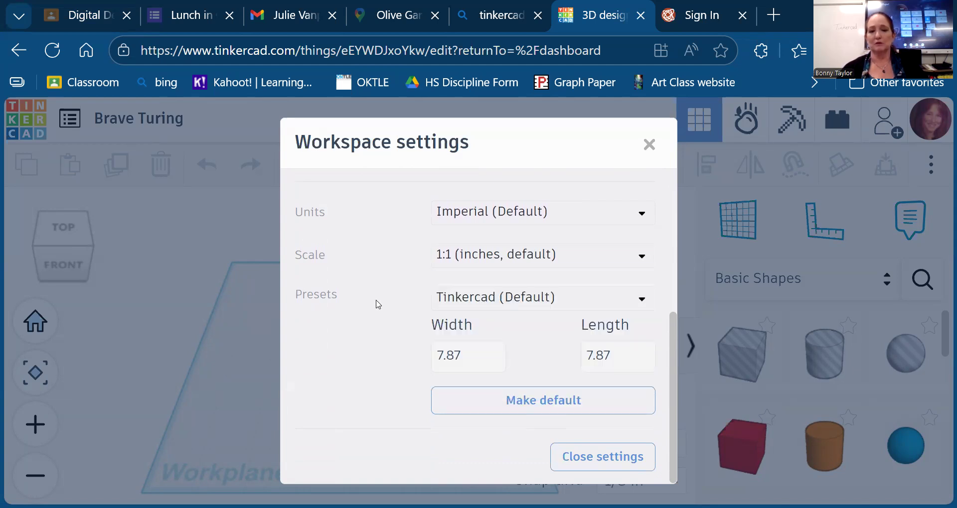
pyautogui.click(641, 301)
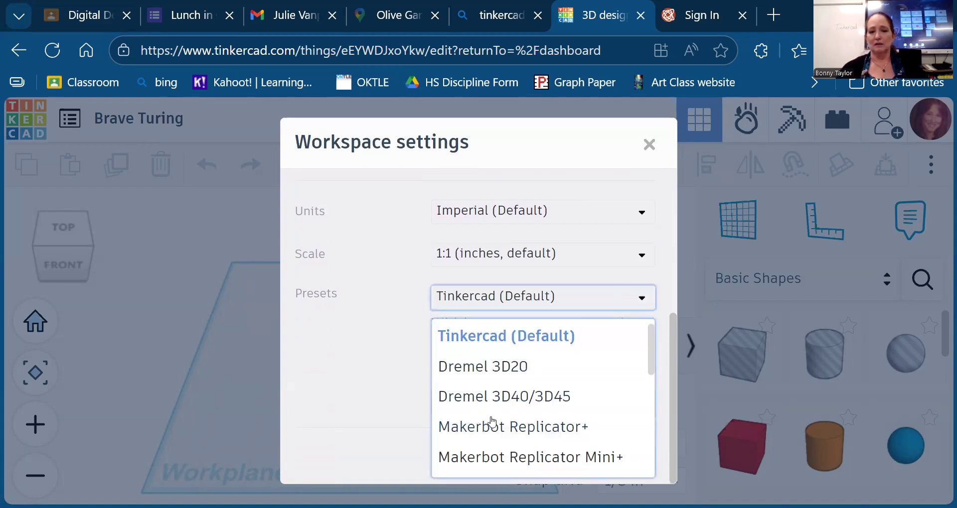
pyautogui.scroll(-3, 492, 422)
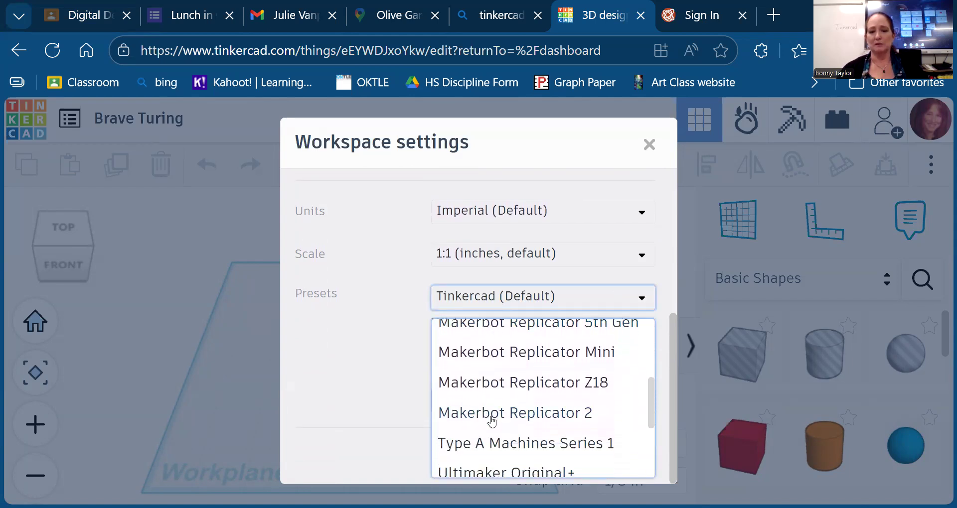
pyautogui.scroll(-3, 492, 422)
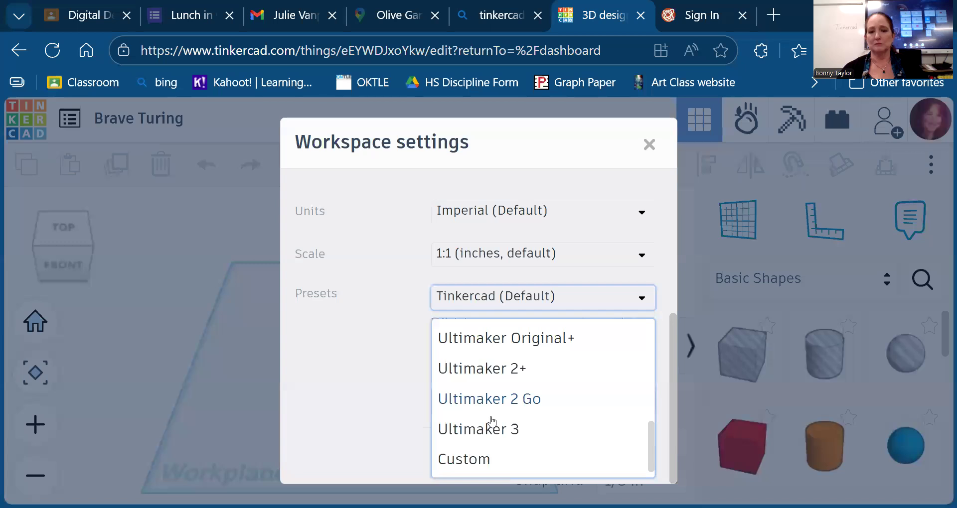
pyautogui.scroll(3, 492, 421)
pyautogui.scroll(5, 492, 422)
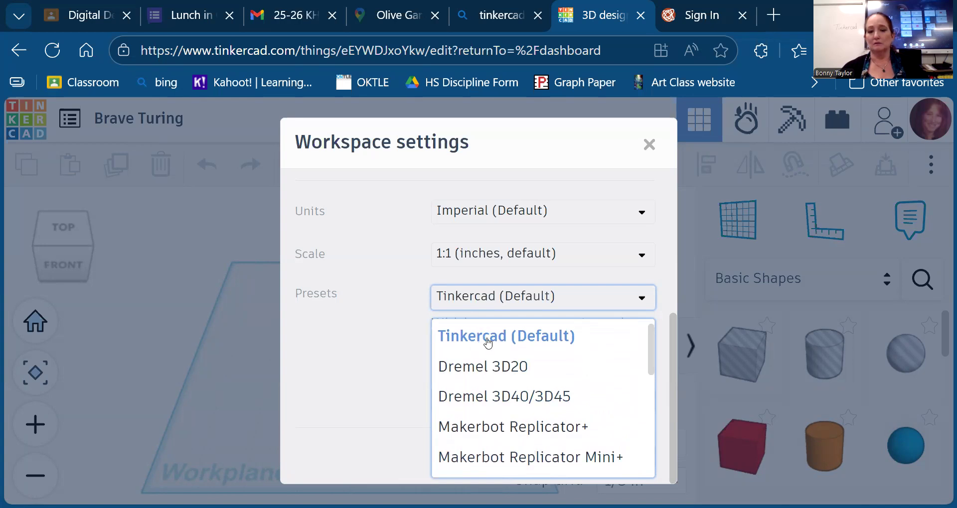
pyautogui.click(367, 265)
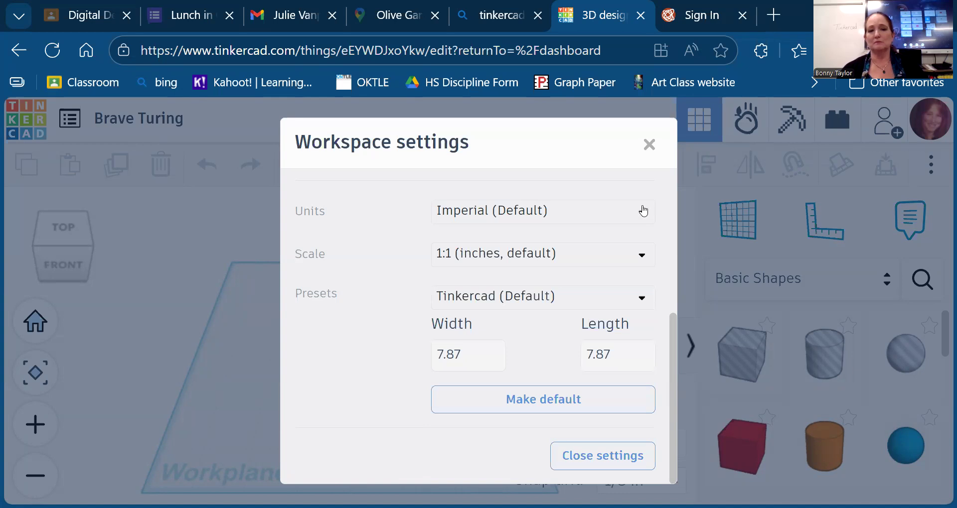
pyautogui.click(640, 213)
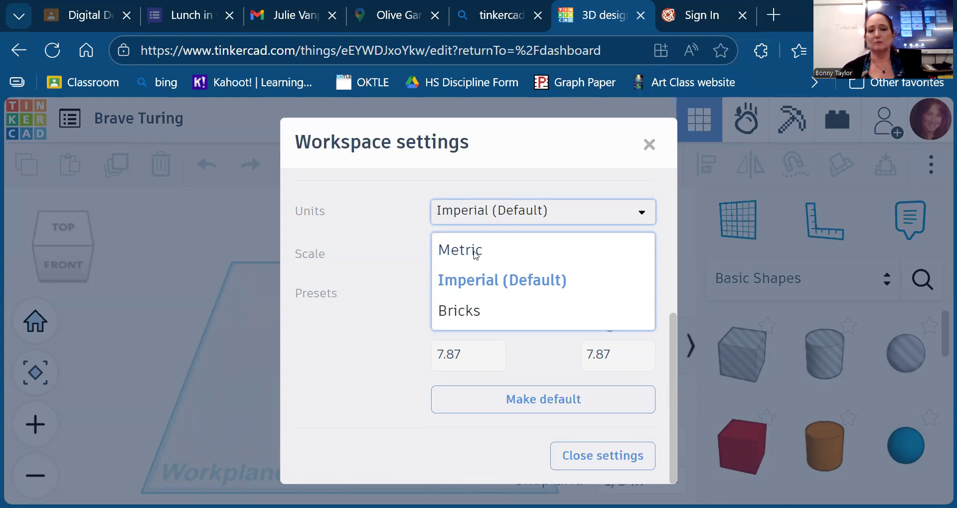
pyautogui.click(370, 267)
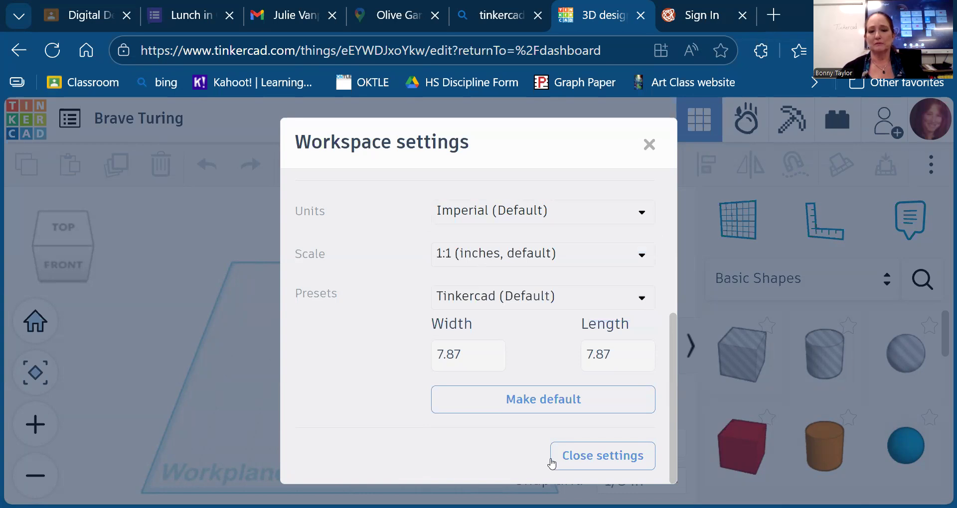
# - Close the workspace settings and keep the snap grid at 1/8 in
pyautogui.click(583, 462)
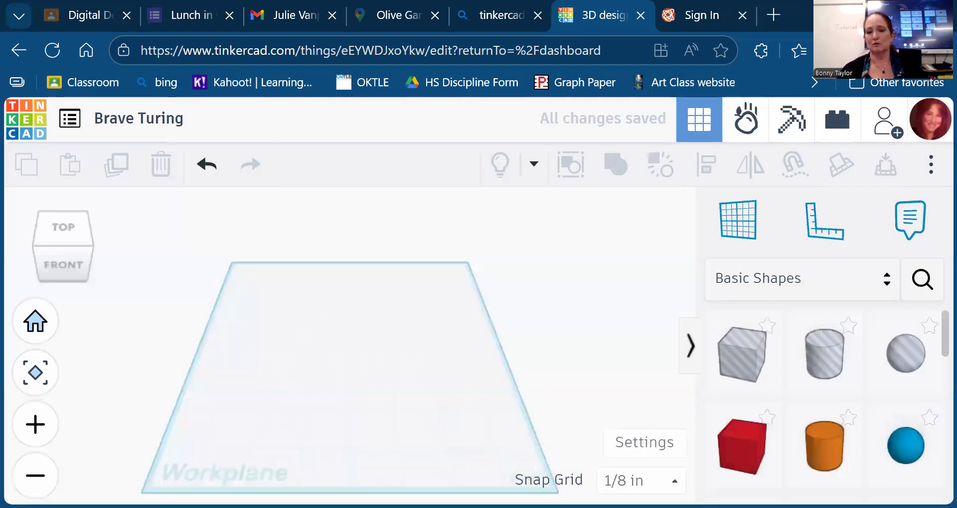
pyautogui.click(675, 481)
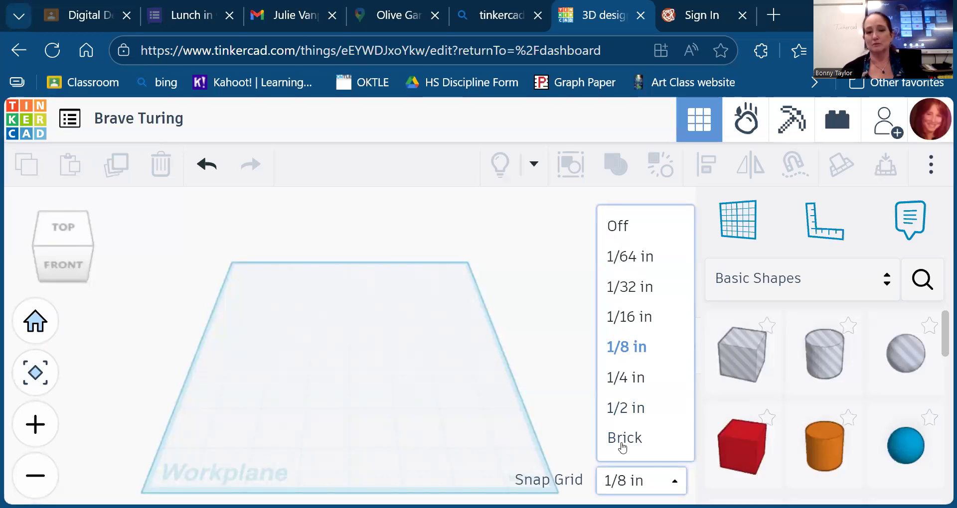
pyautogui.click(442, 358)
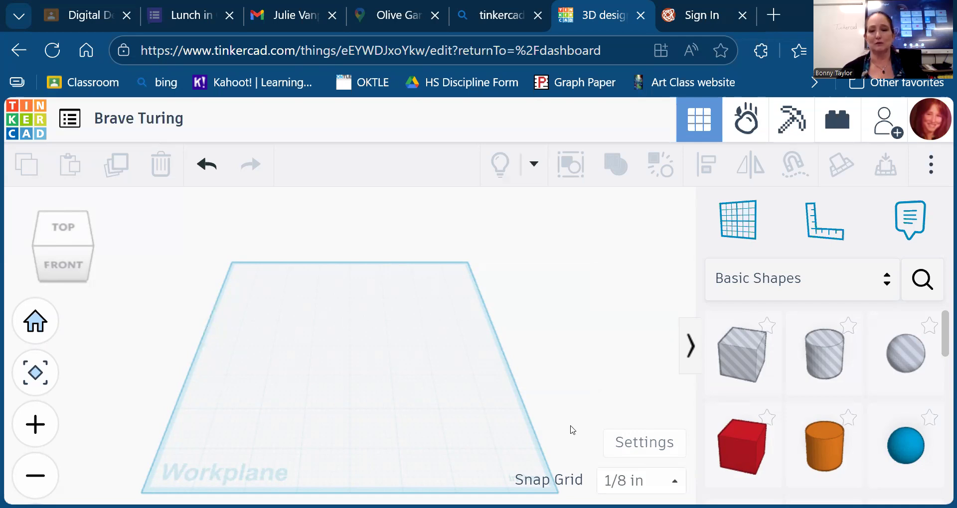
# - Place a red box on the workplane and drag it about 1⅞ in to the left
pyautogui.click(735, 443)
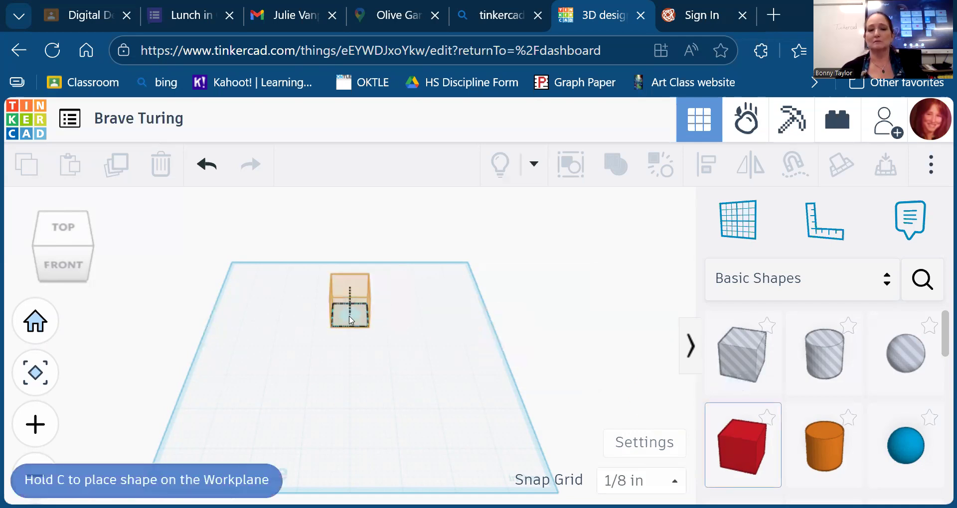
pyautogui.click(349, 300)
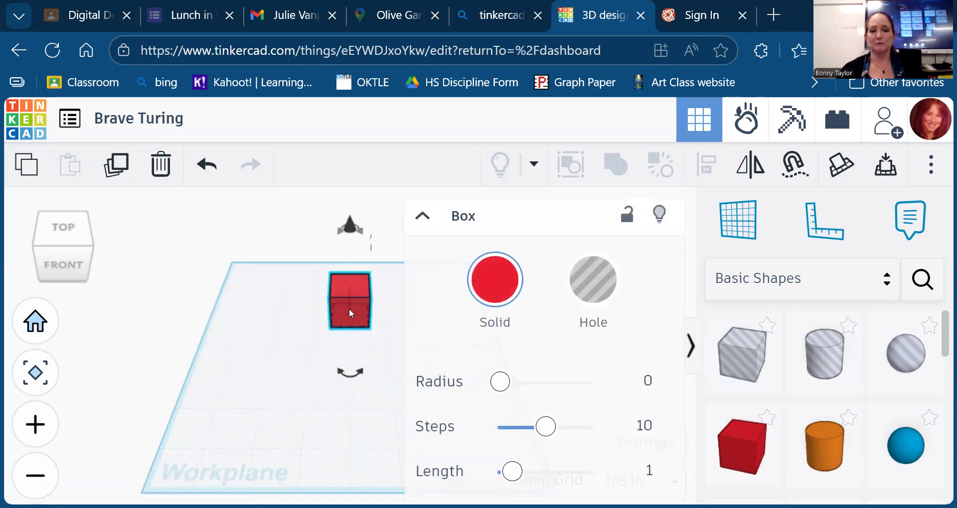
pyautogui.moveTo(230, 320); pyautogui.dragTo(264, 366)
pyautogui.moveTo(59, 256); pyautogui.dragTo(83, 259)
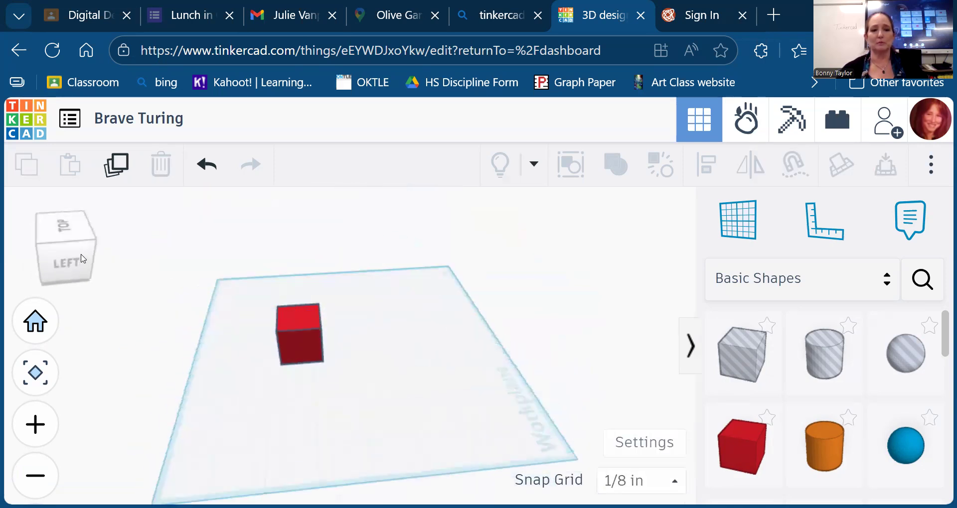
pyautogui.click(304, 353)
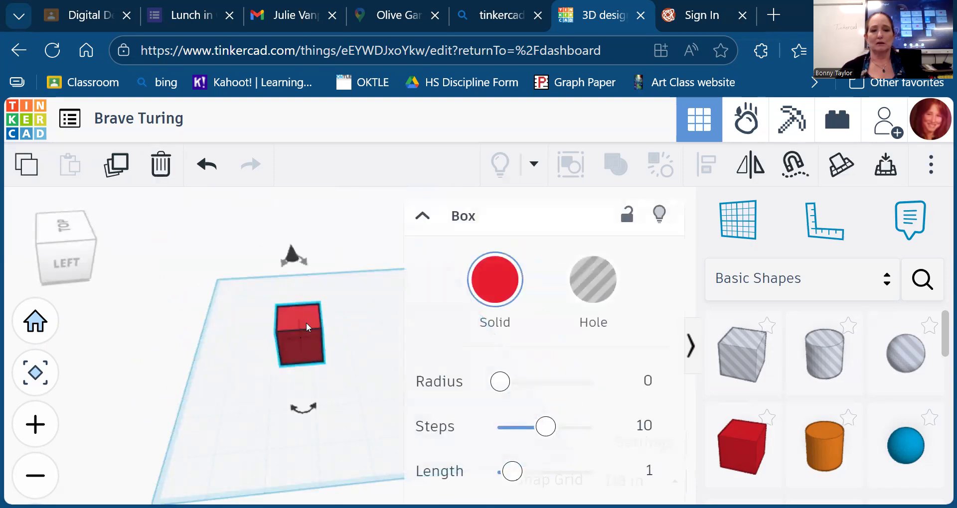
pyautogui.click(235, 355)
pyautogui.moveTo(63, 264); pyautogui.dragTo(59, 262)
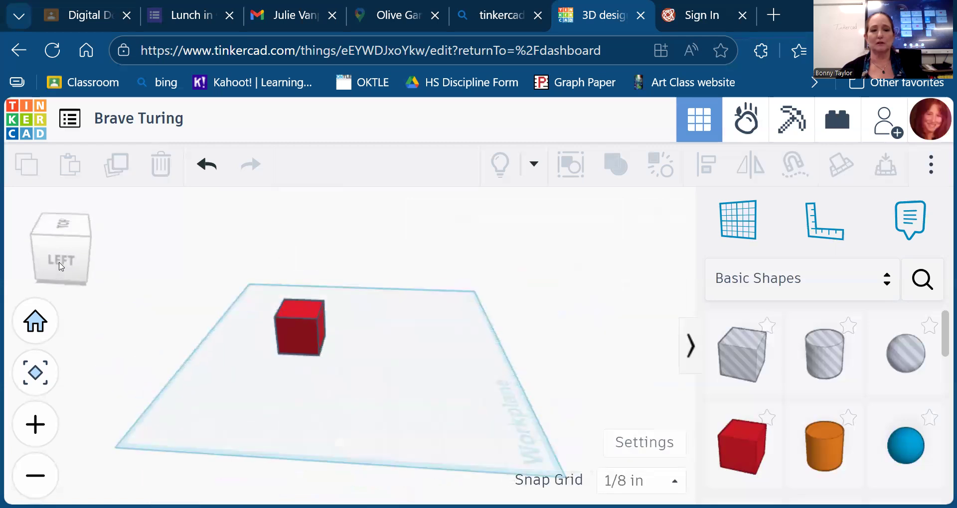
pyautogui.click(305, 322)
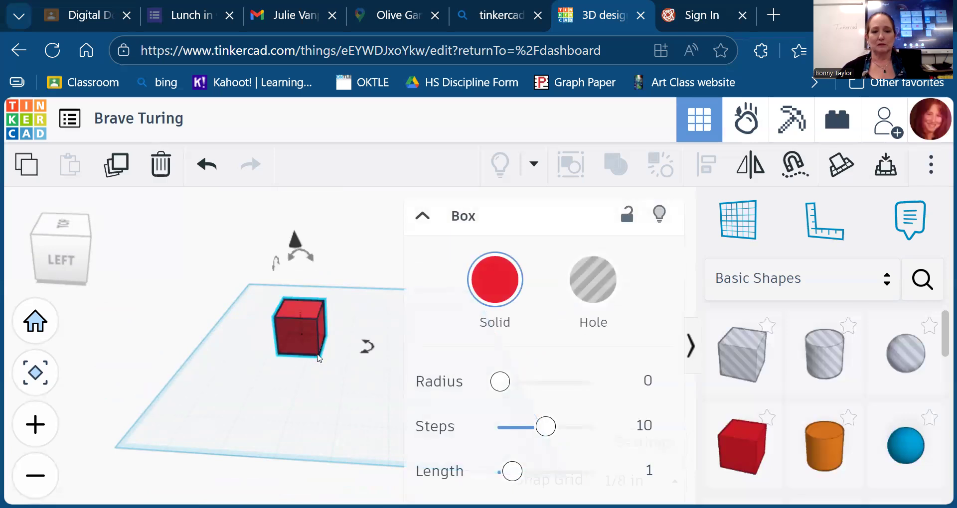
pyautogui.click(349, 348)
pyautogui.moveTo(310, 339); pyautogui.dragTo(232, 324)
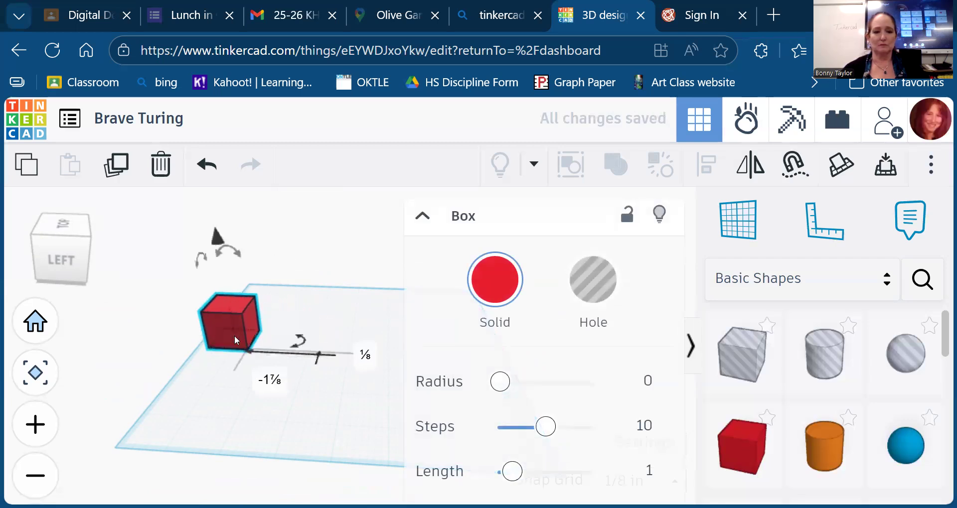
# - Resize the red box into a ⅛ in thick wall roughly 6⅞ in long
pyautogui.click(34, 374)
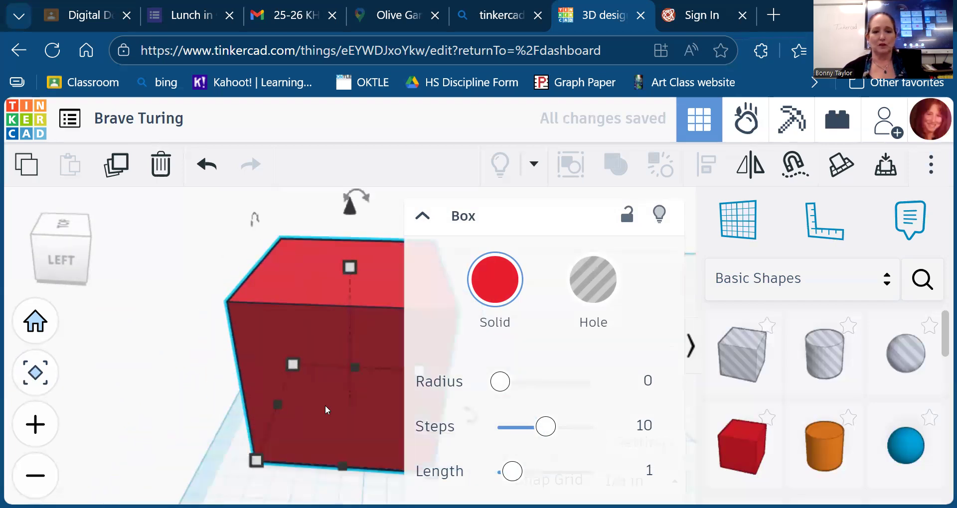
pyautogui.scroll(-2, 325, 405)
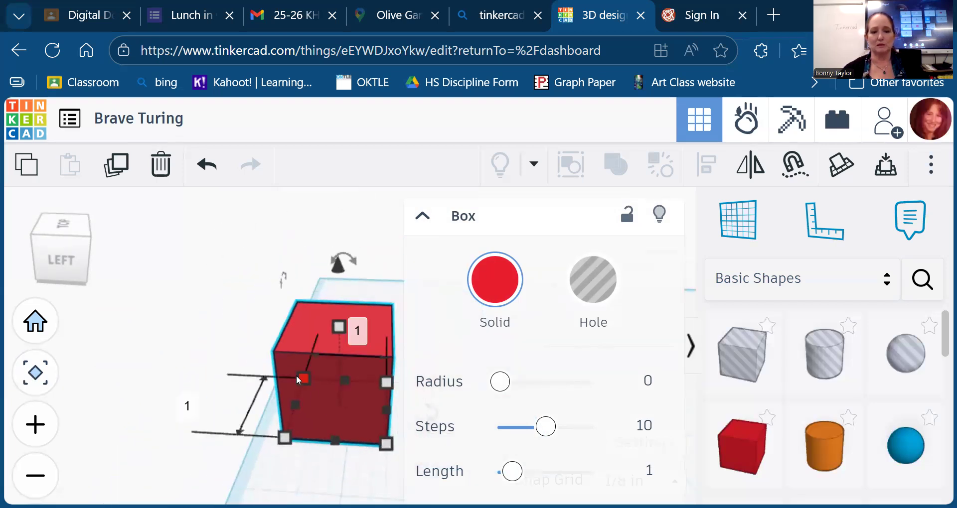
pyautogui.moveTo(388, 448); pyautogui.dragTo(285, 503)
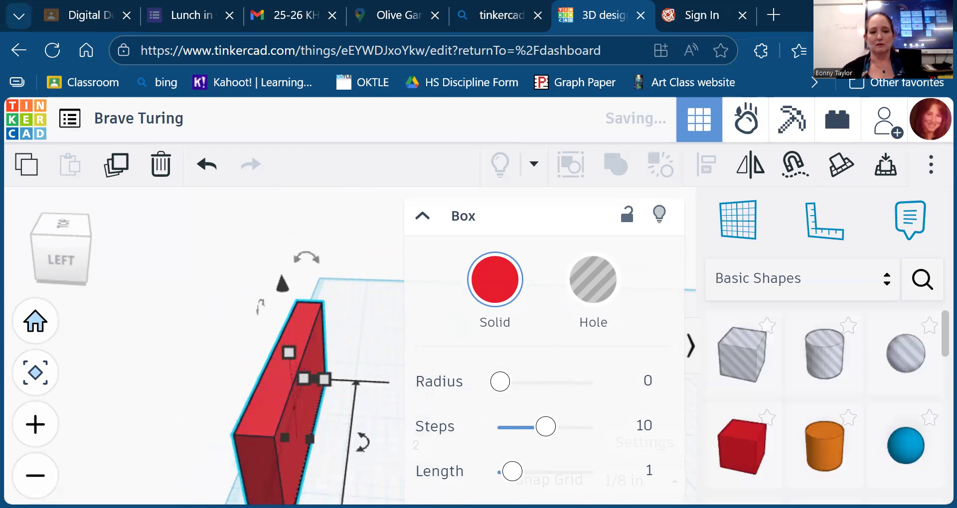
pyautogui.moveTo(325, 382); pyautogui.dragTo(340, 282)
pyautogui.click(68, 268)
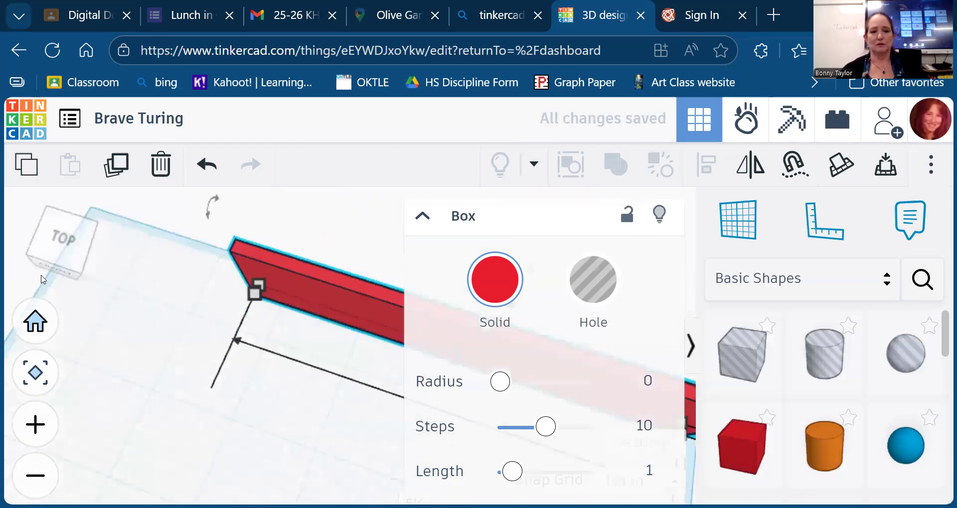
pyautogui.moveTo(259, 298); pyautogui.dragTo(134, 246)
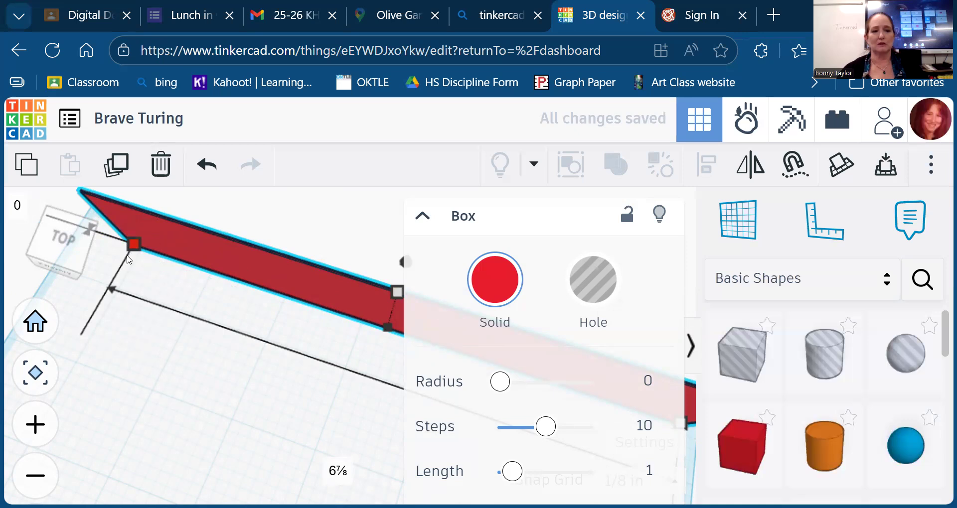
pyautogui.moveTo(135, 246); pyautogui.dragTo(127, 254)
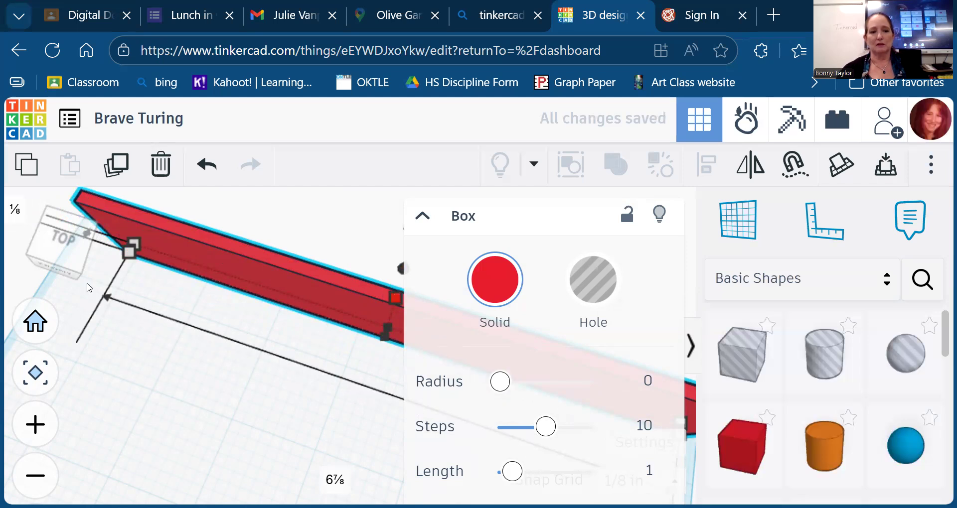
# - From the front view, shorten the red wall to 6¼ in, keeping it ⅛ in thick
pyautogui.click(78, 256)
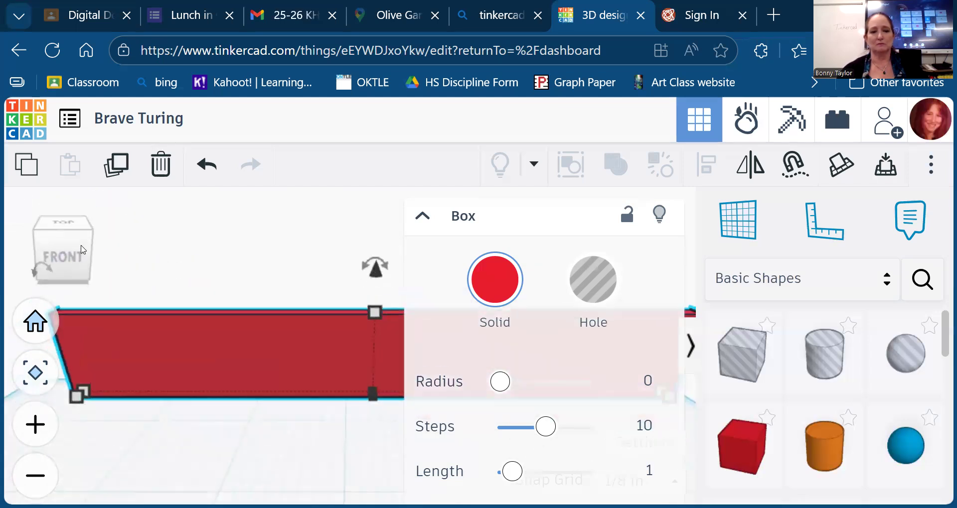
pyautogui.scroll(-5, 250, 370)
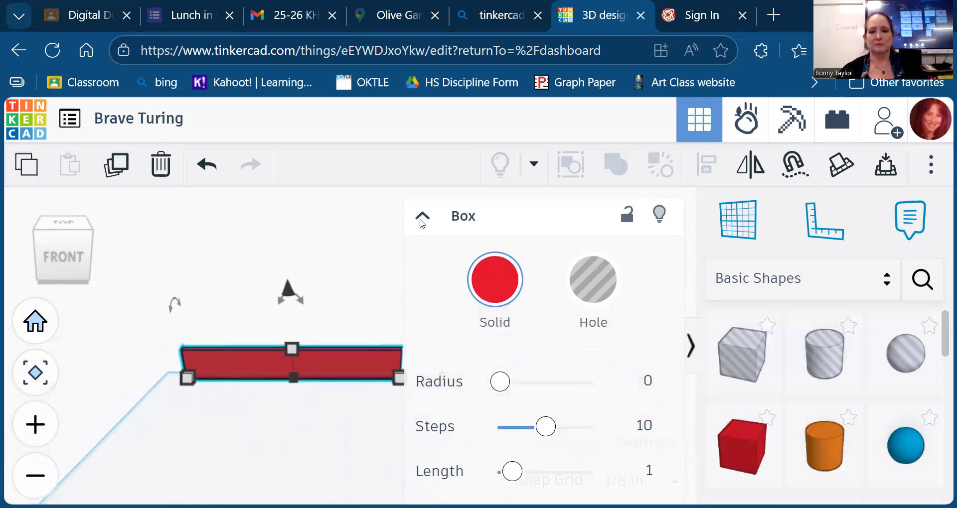
pyautogui.click(421, 218)
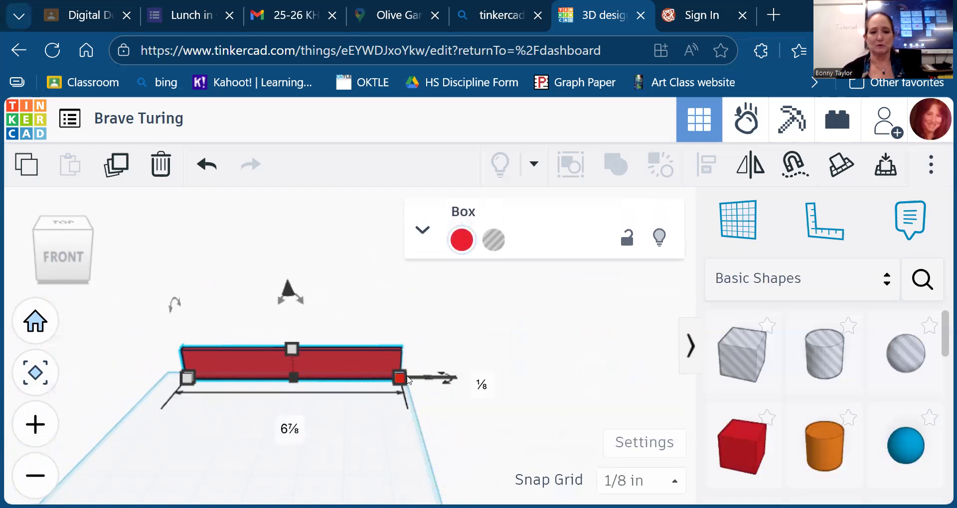
pyautogui.moveTo(399, 376); pyautogui.dragTo(358, 377)
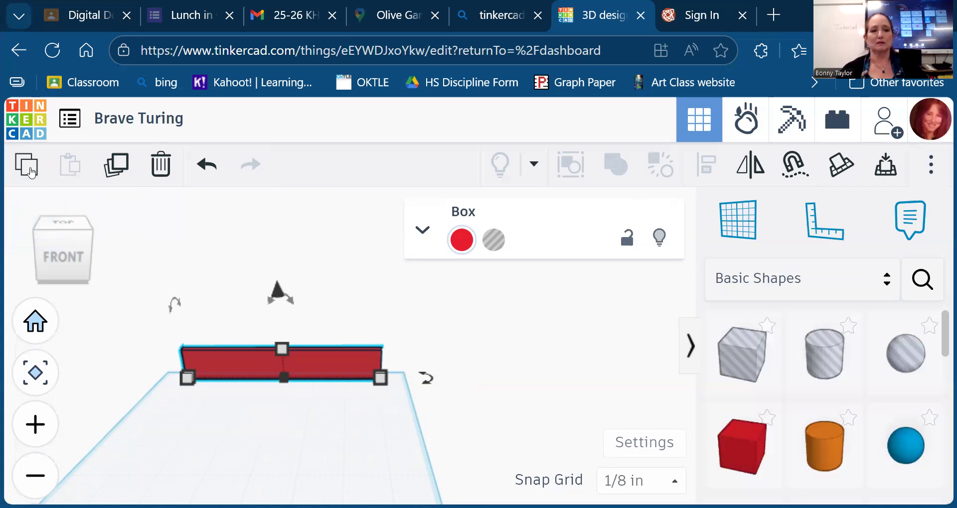
# - Duplicate the wall, then rotate and move the copy into place as the left side wall
pyautogui.click(115, 169)
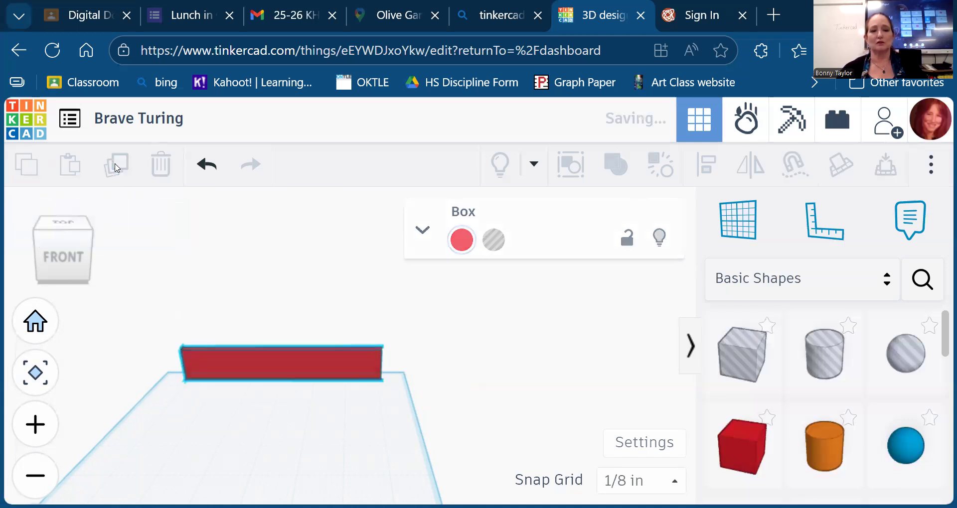
pyautogui.moveTo(426, 381)
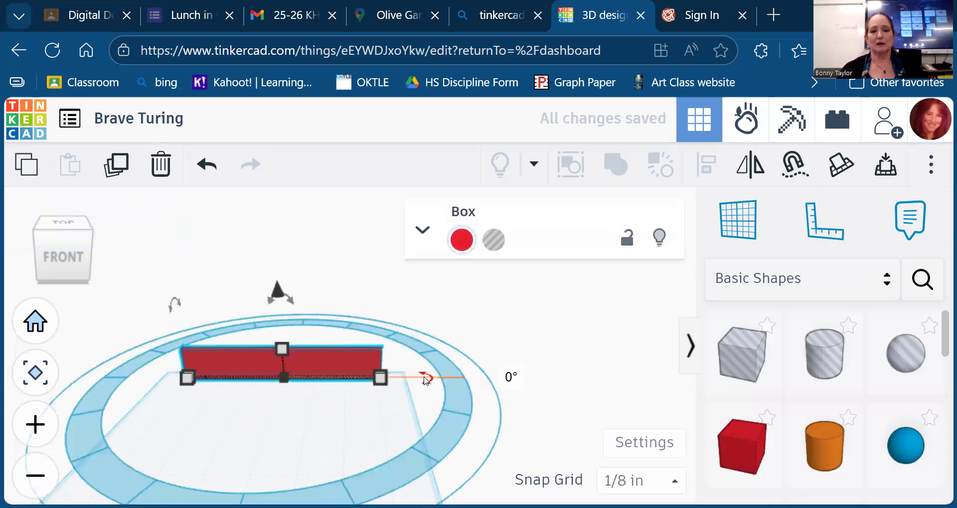
pyautogui.moveTo(431, 381); pyautogui.dragTo(274, 436)
pyautogui.moveTo(280, 375); pyautogui.dragTo(118, 447)
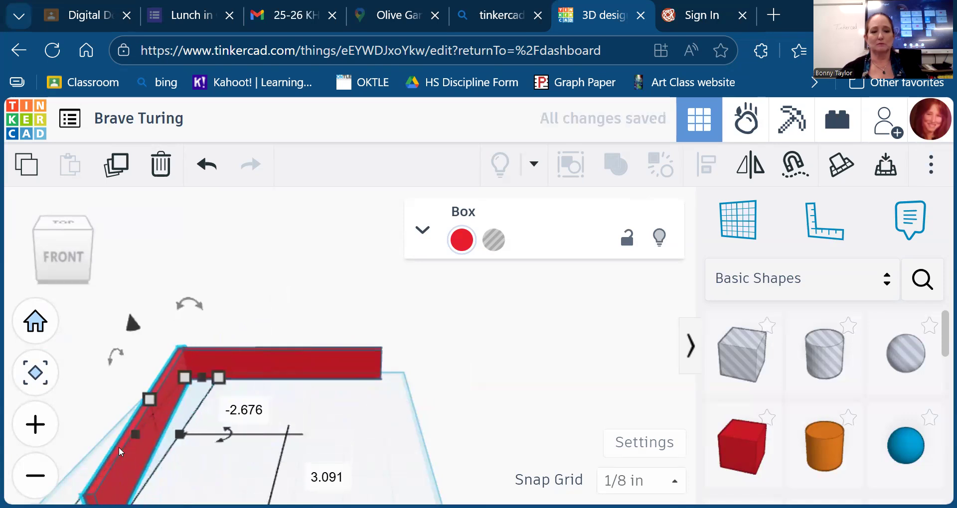
pyautogui.scroll(-1, 282, 421)
pyautogui.scroll(-1, 282, 421)
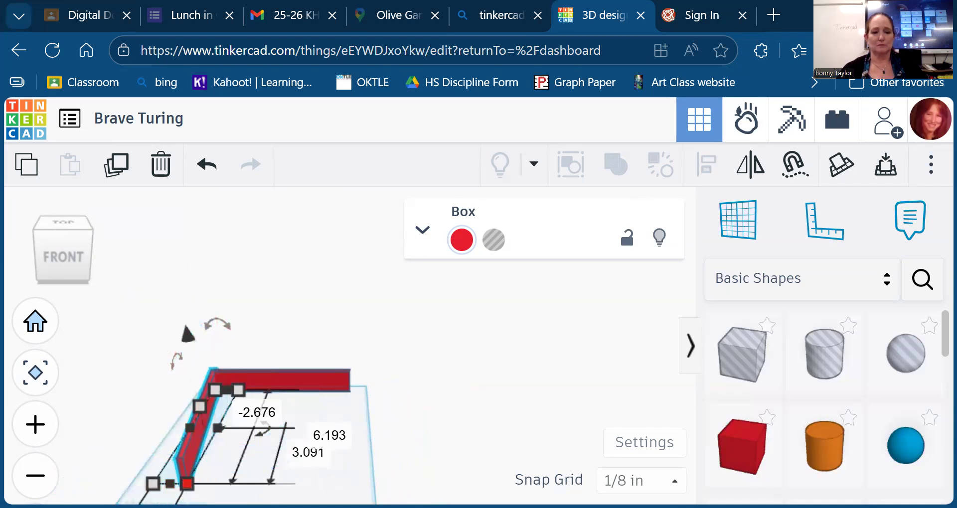
pyautogui.moveTo(265, 428); pyautogui.dragTo(267, 434)
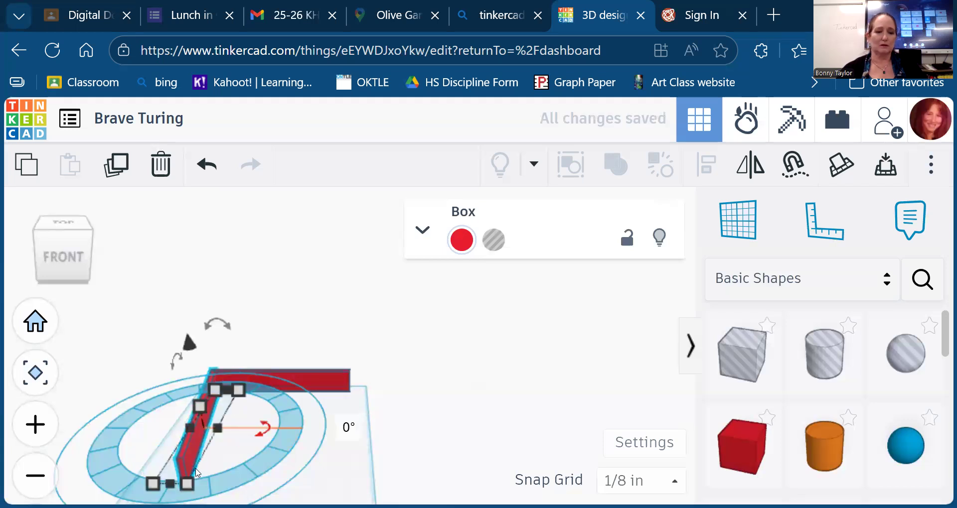
# - Duplicate the side wall again and set the copy at the back wall's right end
pyautogui.click(113, 171)
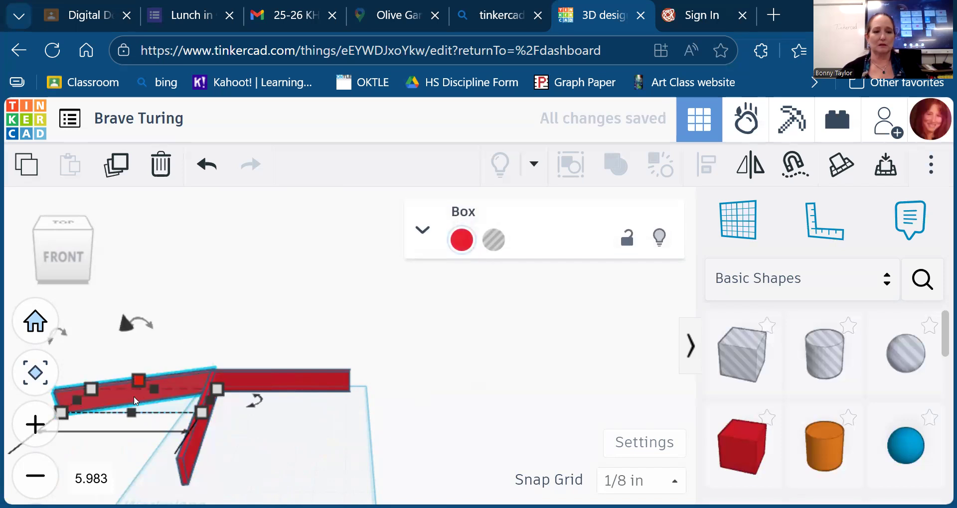
pyautogui.moveTo(115, 388); pyautogui.dragTo(290, 447)
pyautogui.moveTo(443, 459); pyautogui.dragTo(352, 402)
pyautogui.moveTo(300, 474); pyautogui.dragTo(331, 441)
pyautogui.moveTo(53, 264); pyautogui.dragTo(65, 294)
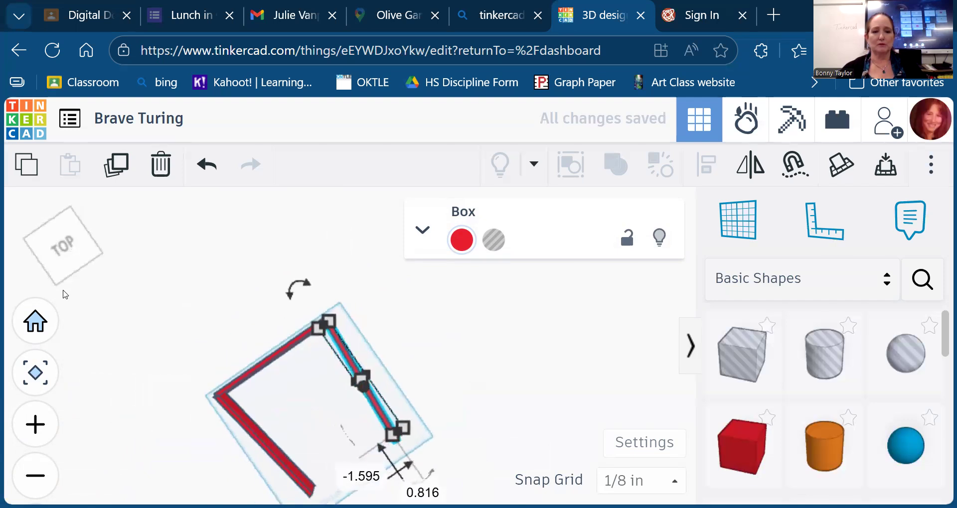
# - Select the left side wall and try rotating it from a tilted top-front view
pyautogui.click(289, 463)
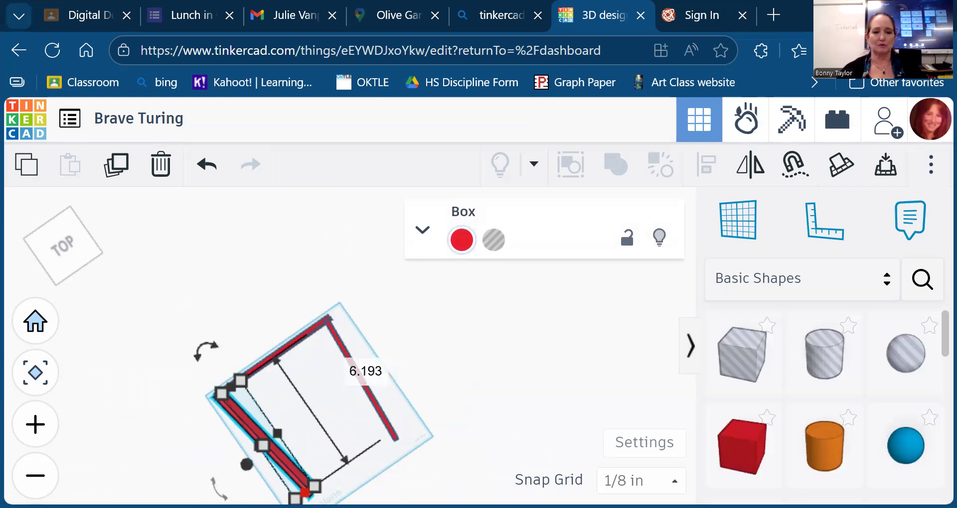
pyautogui.moveTo(205, 351); pyautogui.dragTo(211, 350)
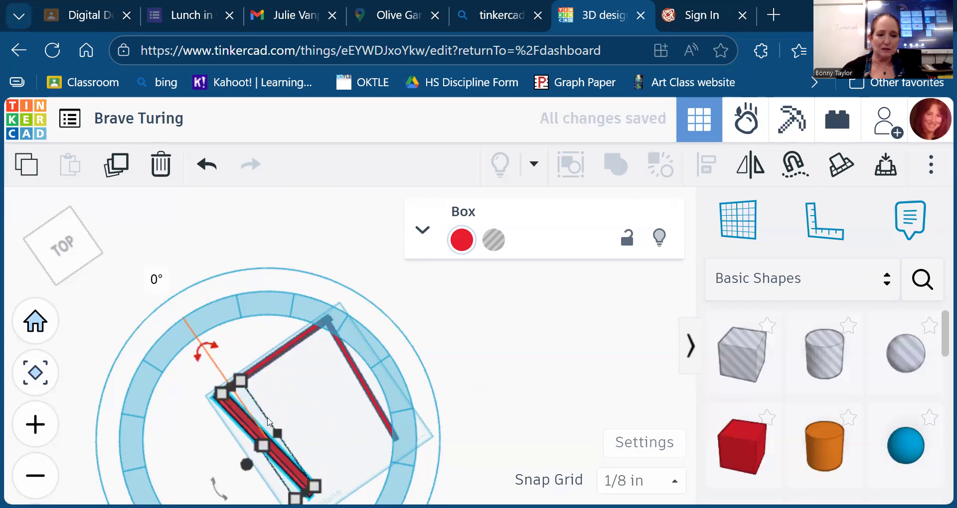
pyautogui.scroll(-1, 269, 423)
pyautogui.moveTo(223, 351); pyautogui.dragTo(243, 362)
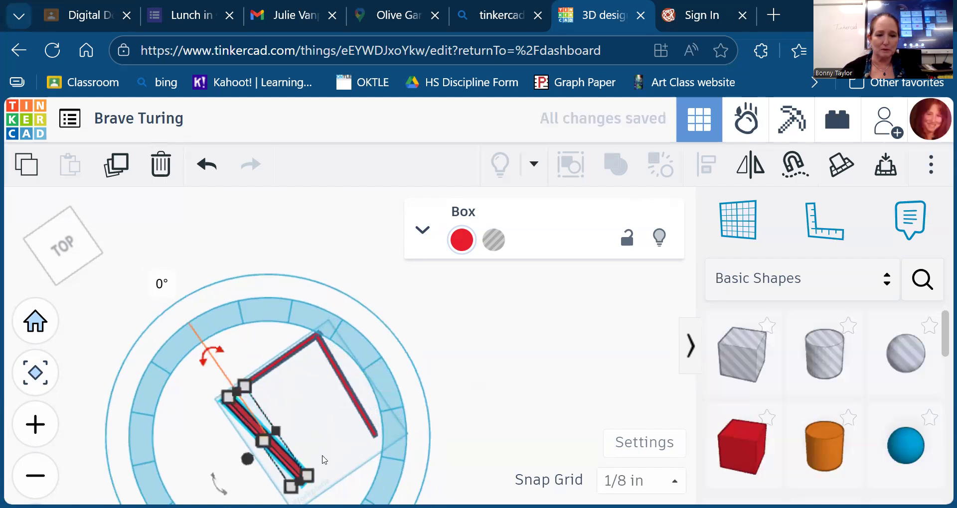
pyautogui.scroll(-1, 294, 443)
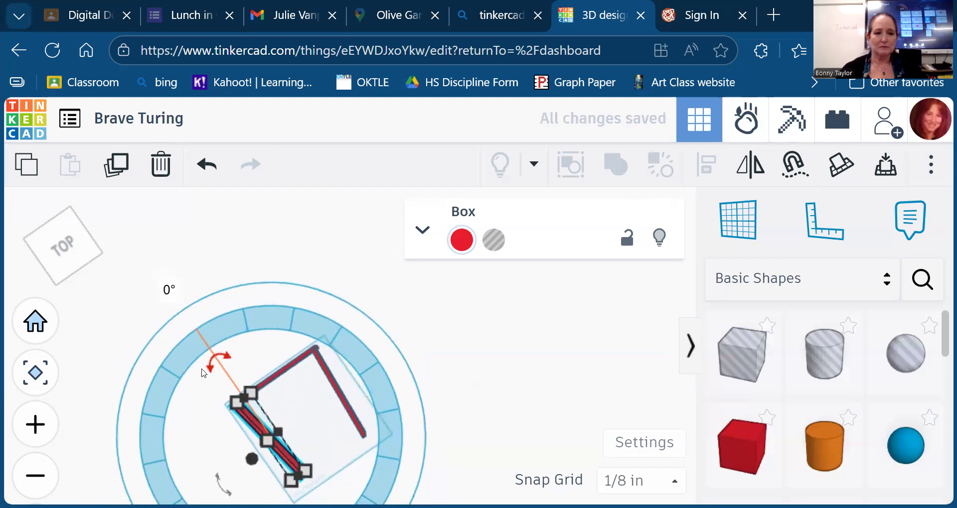
pyautogui.click(64, 260)
pyautogui.moveTo(240, 459); pyautogui.dragTo(214, 463)
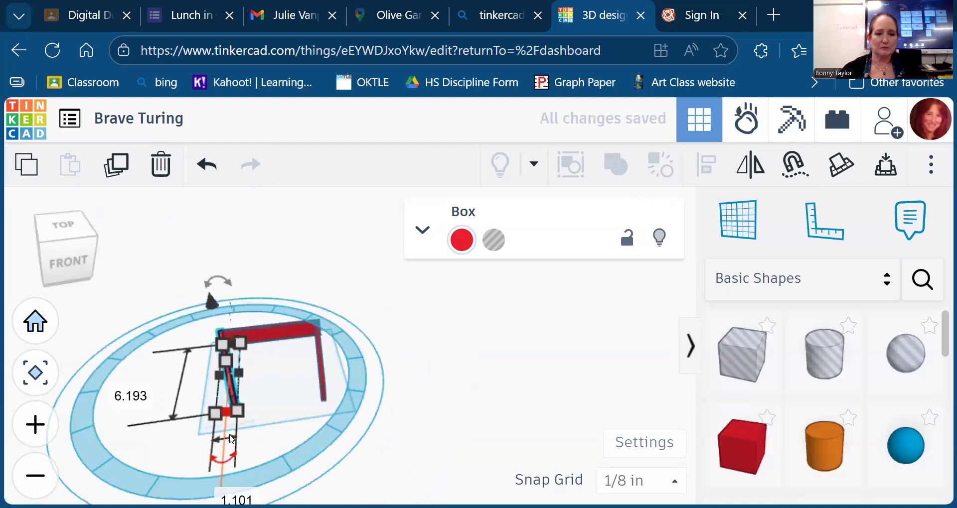
pyautogui.click(232, 469)
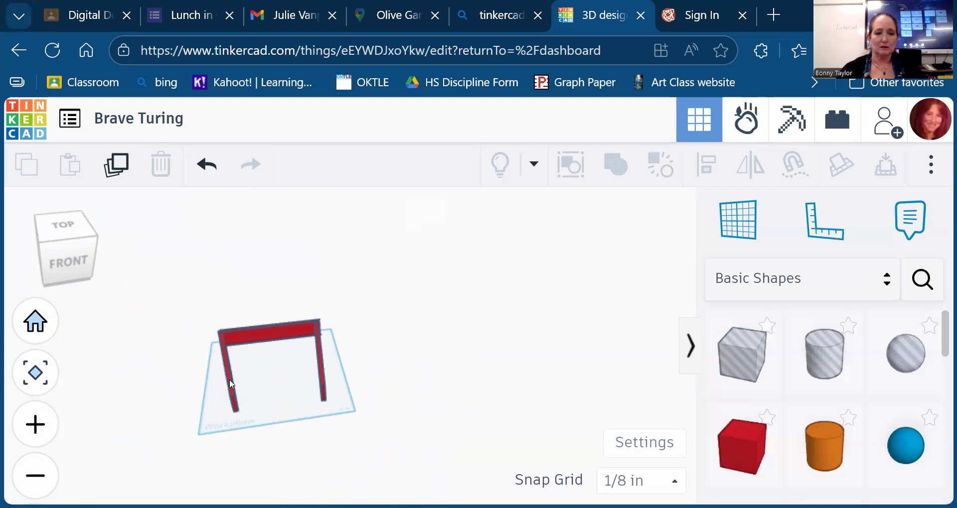
# - Reselect the left wall, tilt it slightly, then delete it
pyautogui.click(231, 381)
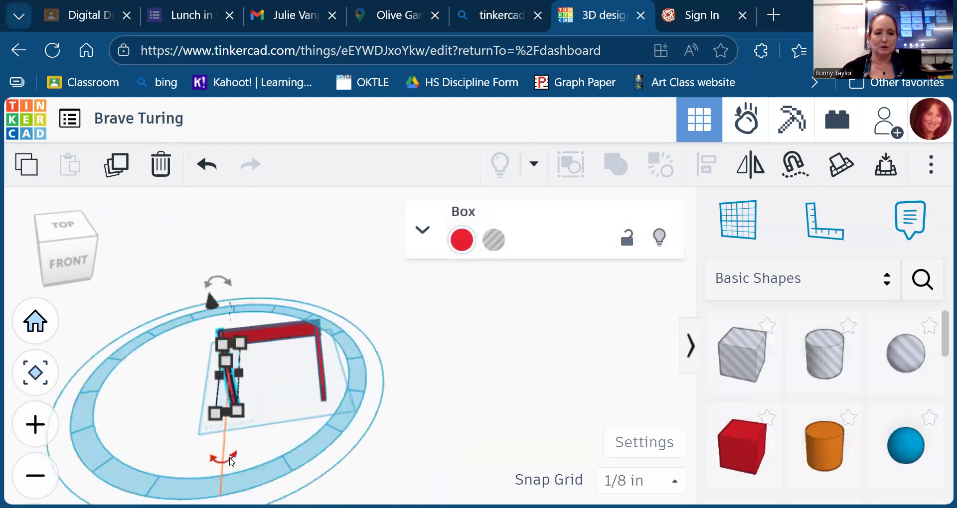
pyautogui.moveTo(231, 462); pyautogui.dragTo(229, 462)
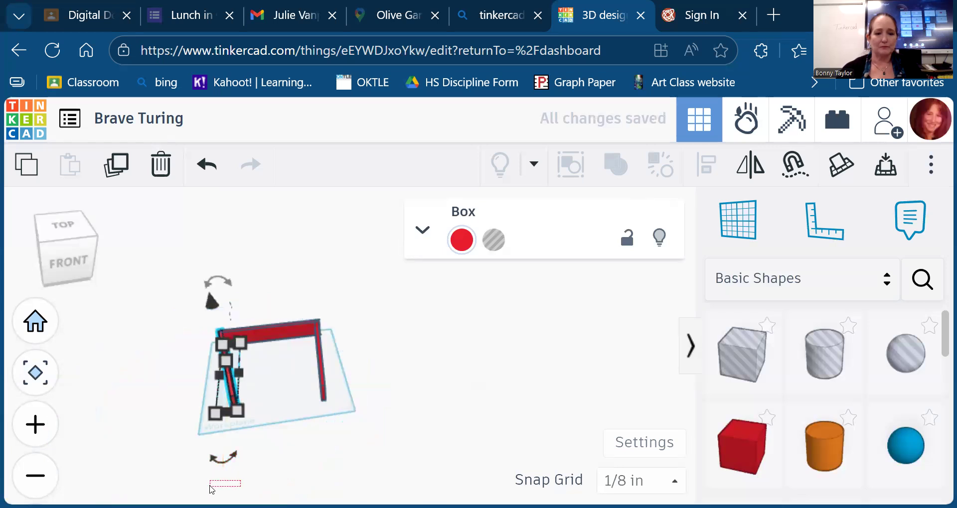
pyautogui.click(232, 454)
pyautogui.click(233, 396)
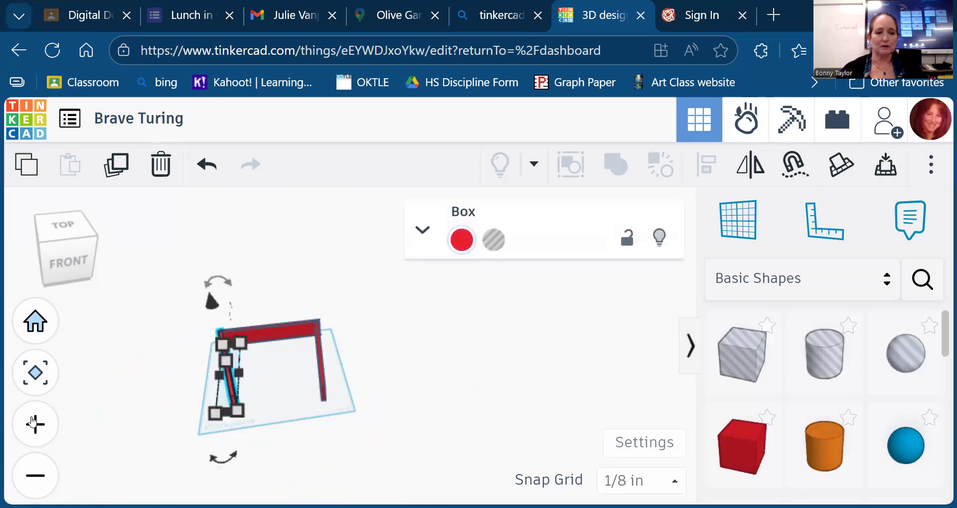
pyautogui.moveTo(229, 462)
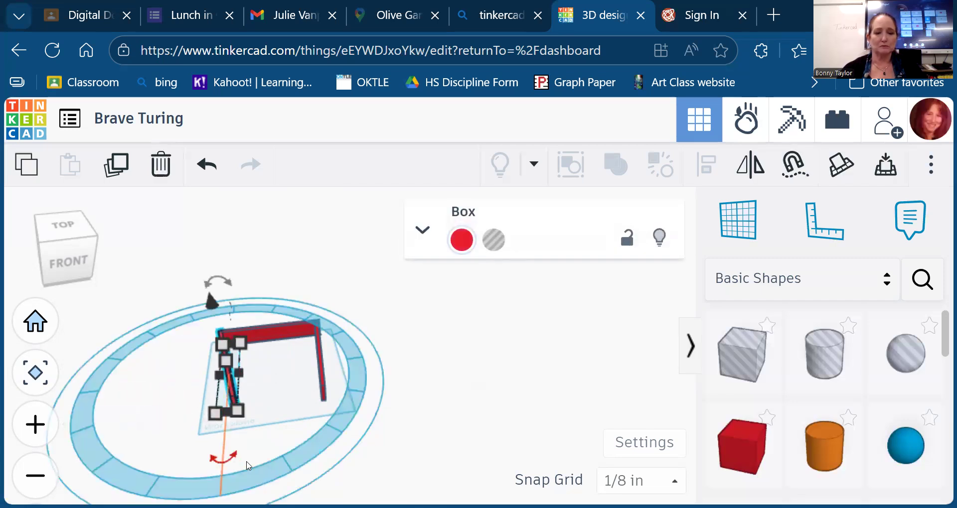
pyautogui.moveTo(234, 459); pyautogui.dragTo(216, 461)
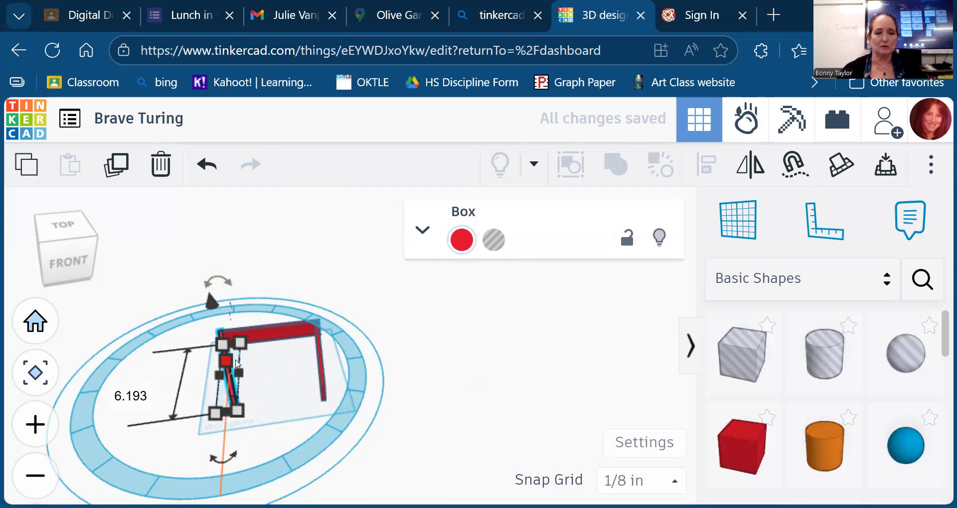
pyautogui.press('Delete')
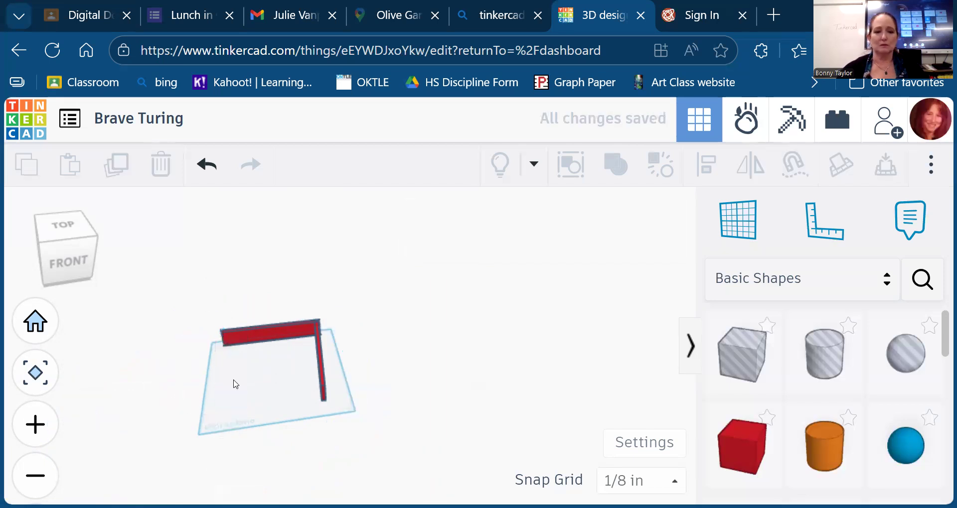
# - Nudge the right side wall to the left and view the room from the top
pyautogui.click(321, 379)
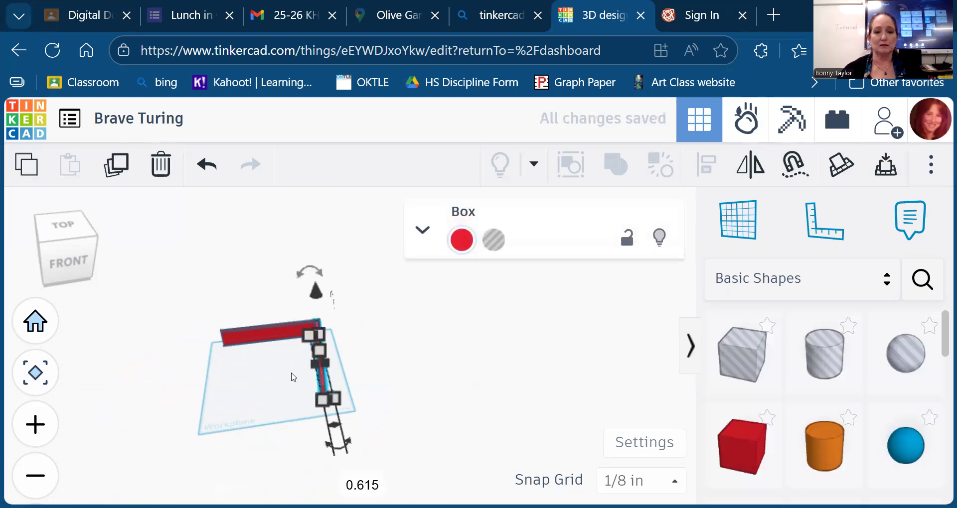
pyautogui.press('Left')
pyautogui.press('Left')
pyautogui.press('Left')
pyautogui.press('Left')
pyautogui.press('Left')
pyautogui.press('Left')
pyautogui.press('Left')
pyautogui.press('Left')
pyautogui.press('Left')
pyautogui.press('Left')
pyautogui.press('Left')
pyautogui.press('Left')
pyautogui.press('Left')
pyautogui.press('Left')
pyautogui.press('Left')
pyautogui.press('Left')
pyautogui.press('Left')
pyautogui.press('Left')
pyautogui.press('Left')
pyautogui.press('Left')
pyautogui.press('Left')
pyautogui.press('Left')
pyautogui.press('Left')
pyautogui.press('Left')
pyautogui.press('Left')
pyautogui.press('Left')
pyautogui.press('Left')
pyautogui.press('Left')
pyautogui.press('Left')
pyautogui.press('Left')
pyautogui.press('Left')
pyautogui.press('Left')
pyautogui.press('Left')
pyautogui.press('Left')
pyautogui.press('Left')
pyautogui.press('Left')
pyautogui.press('Left')
pyautogui.press('Left')
pyautogui.press('Left')
pyautogui.press('Left')
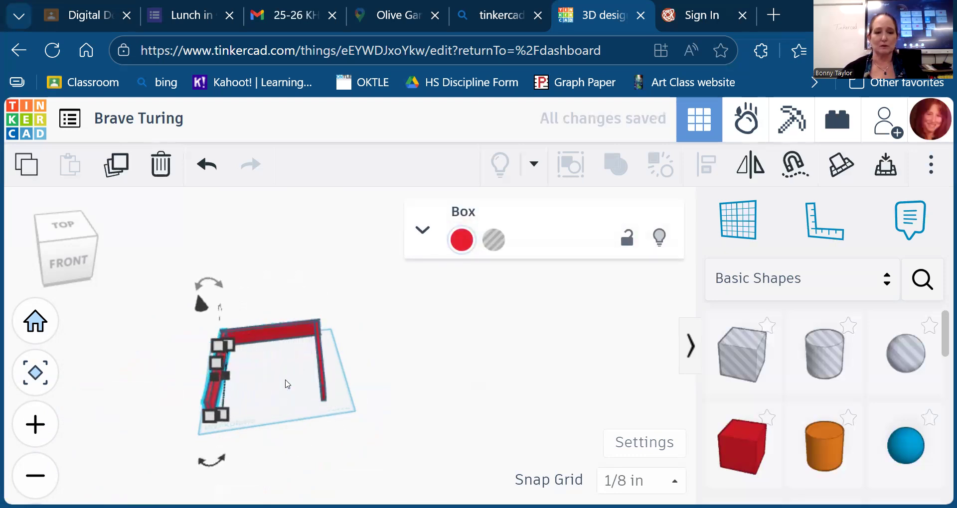
pyautogui.click(67, 233)
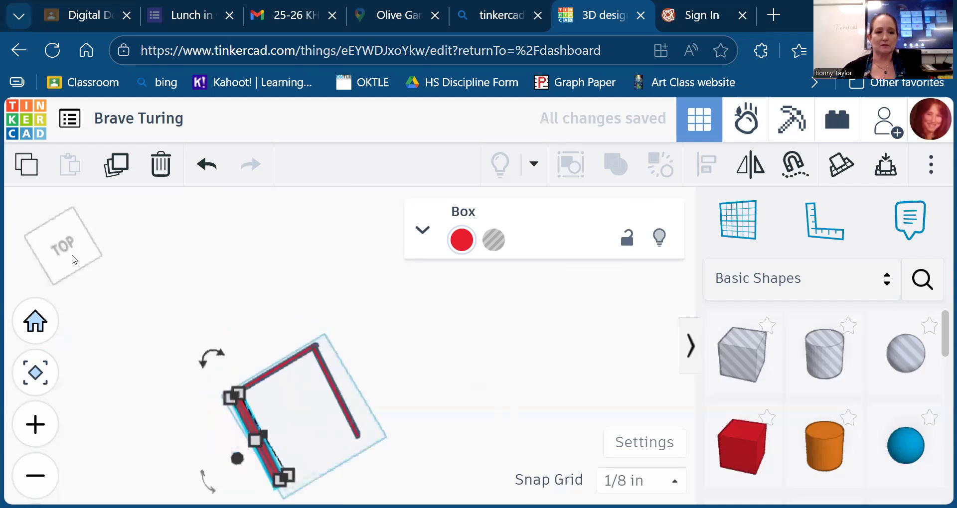
pyautogui.click(274, 337)
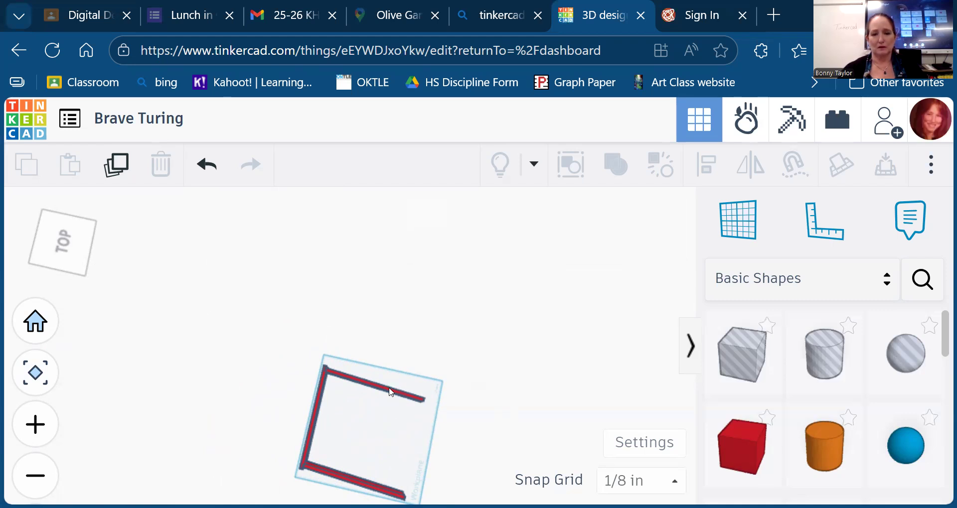
# - Widen the back wall to a footprint of about 6.241 in by 1⅛ in
pyautogui.scroll(6, 390, 391)
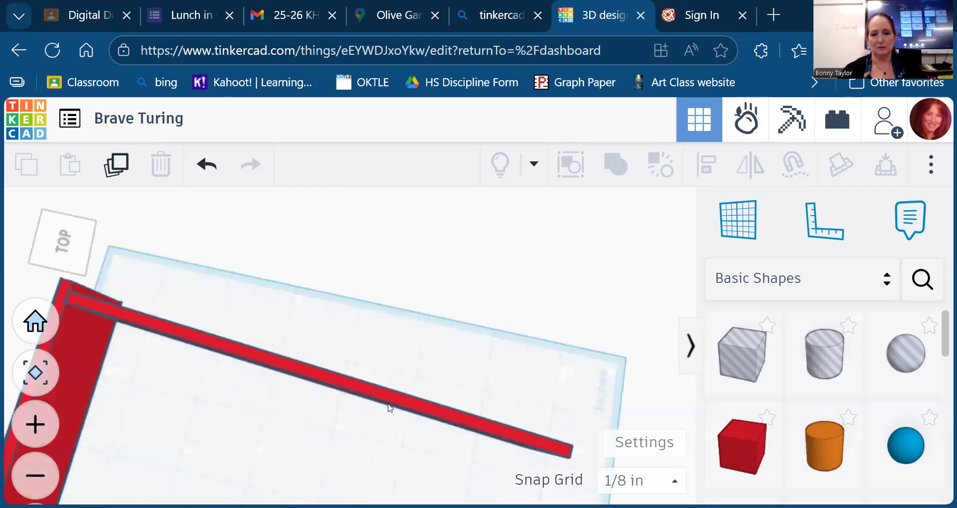
pyautogui.click(388, 394)
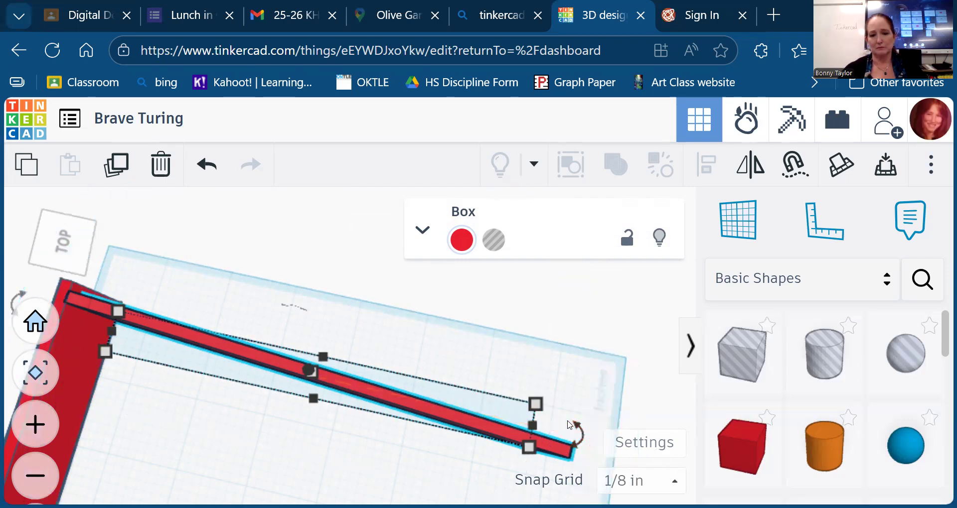
pyautogui.moveTo(536, 404); pyautogui.dragTo(542, 374)
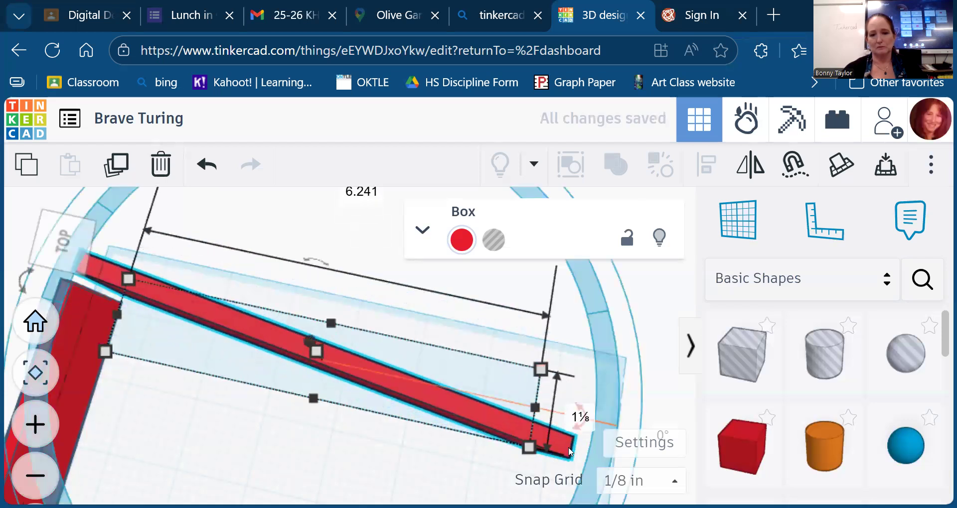
pyautogui.click(581, 417)
pyautogui.click(586, 439)
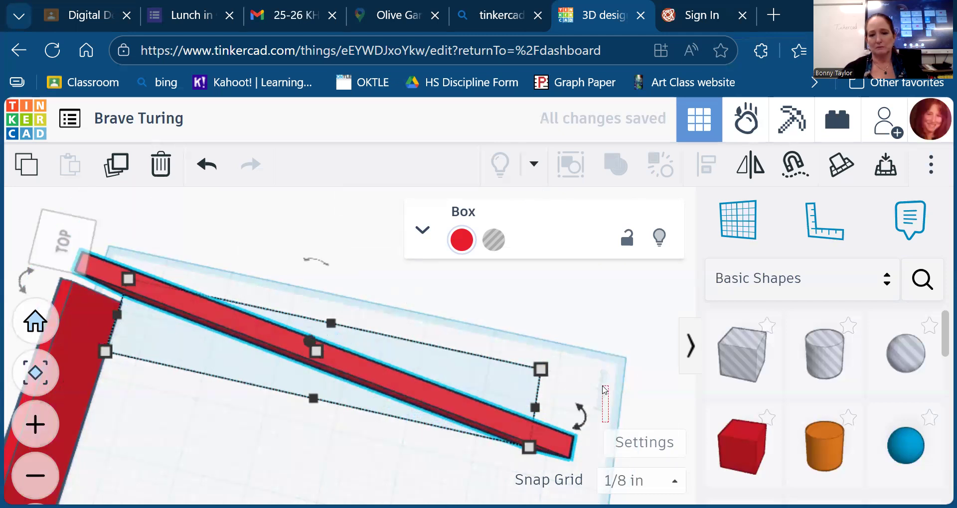
pyautogui.click(551, 455)
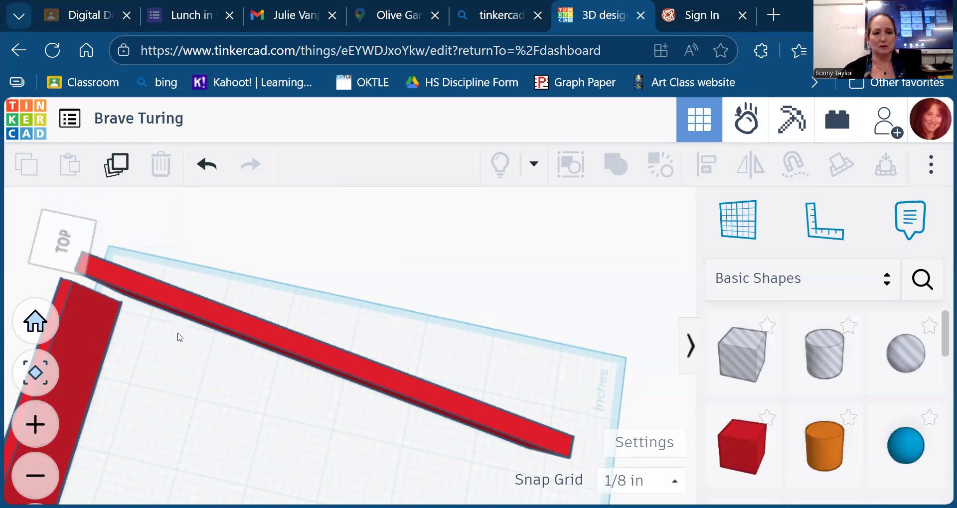
# - Delete the long diagonal red bar, undoing an accidental delete of the other wall bar
pyautogui.click(183, 314)
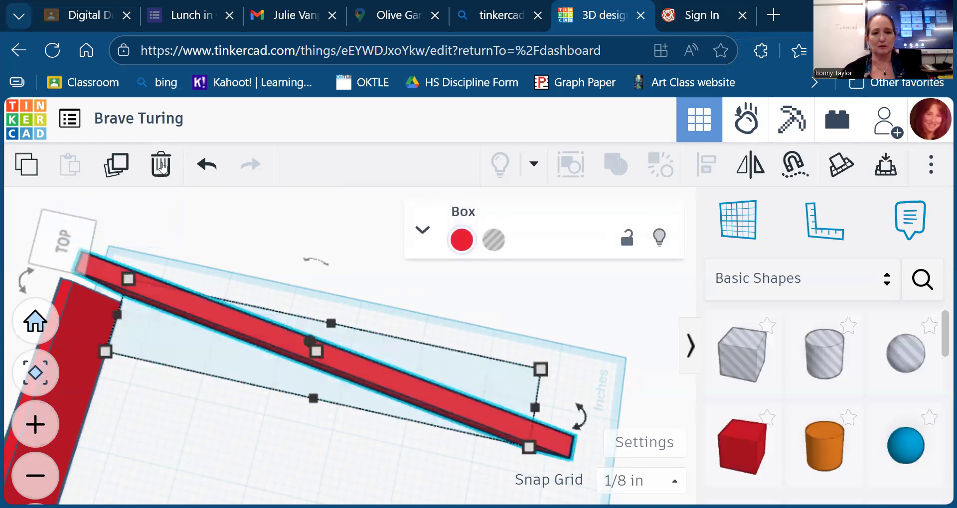
pyautogui.click(160, 164)
pyautogui.scroll(-4, 267, 335)
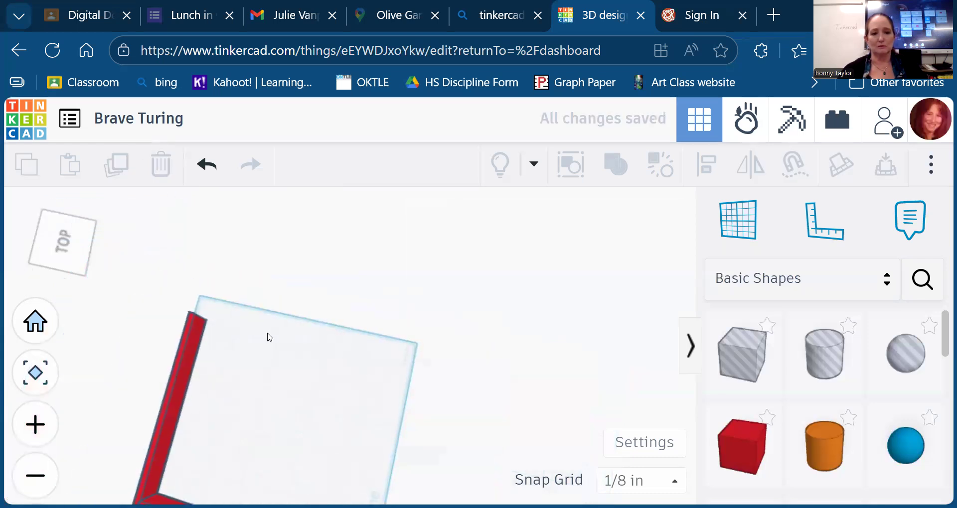
pyautogui.click(184, 372)
pyautogui.click(161, 166)
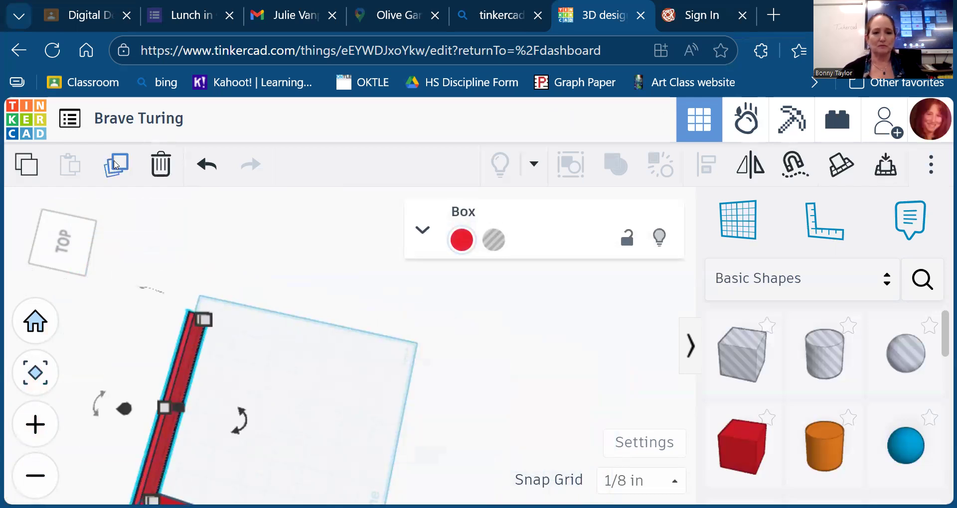
pyautogui.hotkey('ctrl', 'z')
# - Turn the remaining bar crosswise onto the workplane's top edge and delete the bottom bar
pyautogui.moveTo(243, 425)
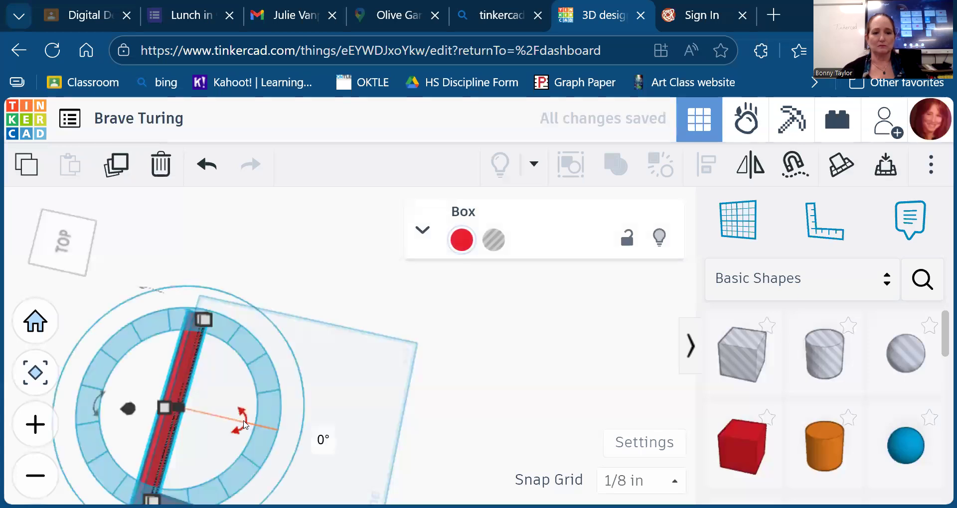
pyautogui.moveTo(245, 425); pyautogui.dragTo(199, 442)
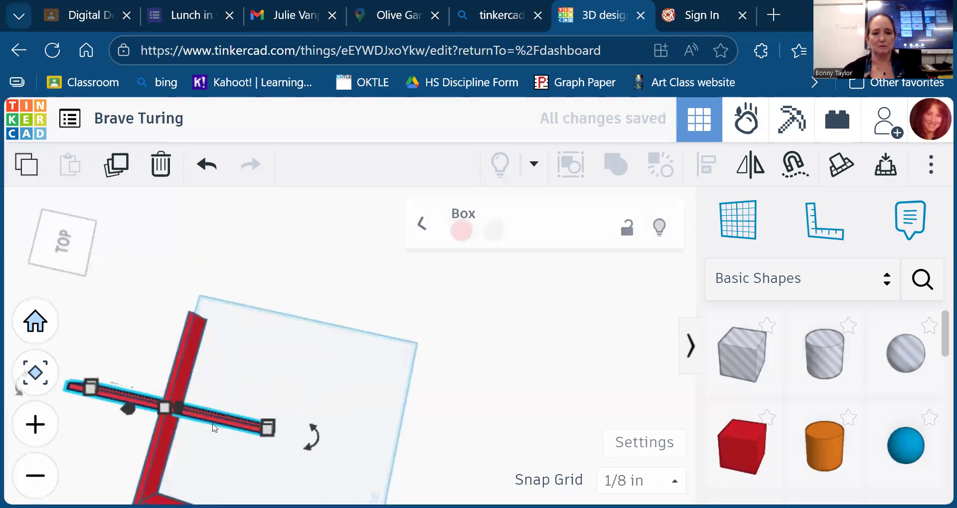
pyautogui.moveTo(201, 421); pyautogui.dragTo(311, 343)
pyautogui.scroll(-3, 450, 416)
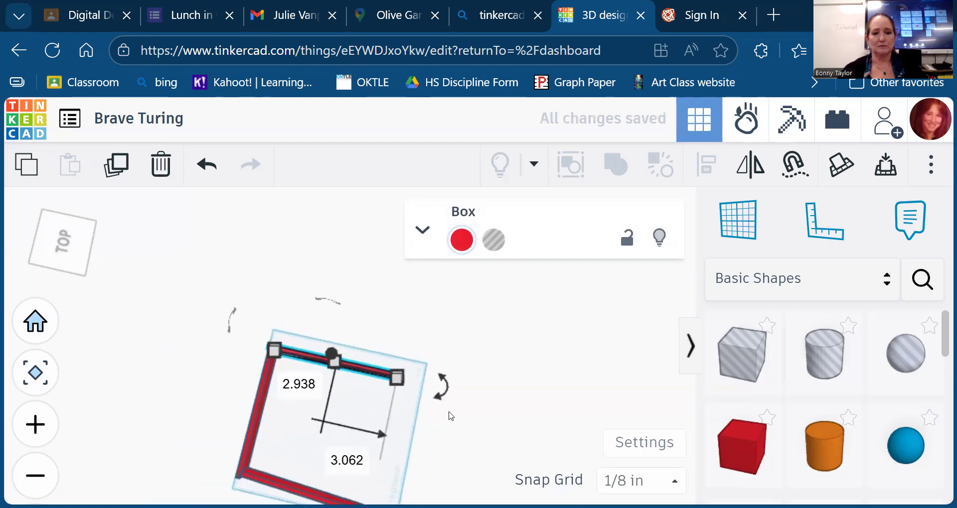
pyautogui.click(277, 484)
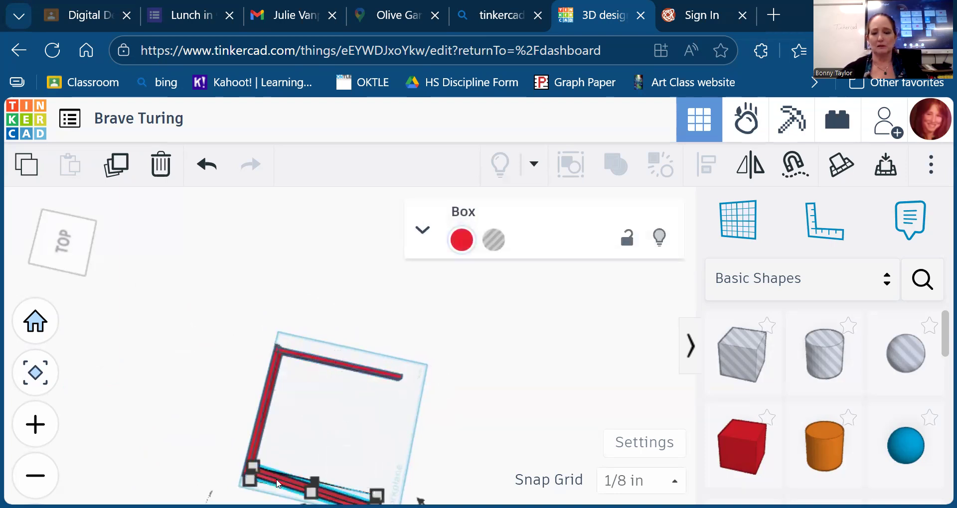
pyautogui.press('Delete')
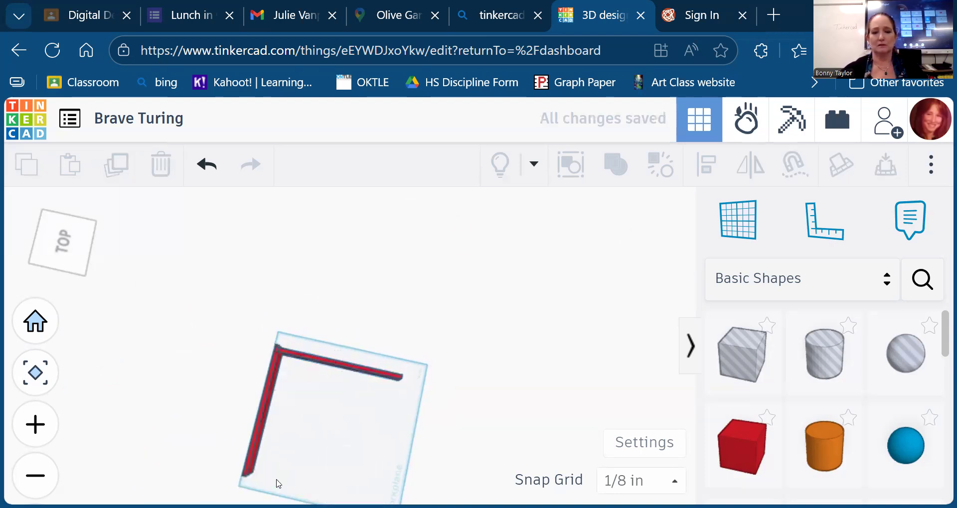
# - Duplicate the left wall, rotate the copy 90°, and nudge it down to the bottom edge
pyautogui.click(268, 408)
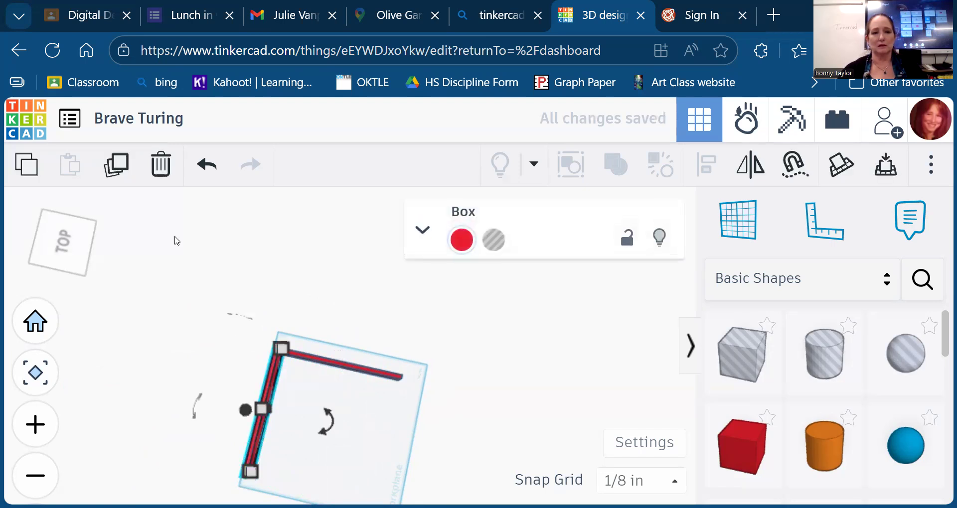
pyautogui.click(115, 169)
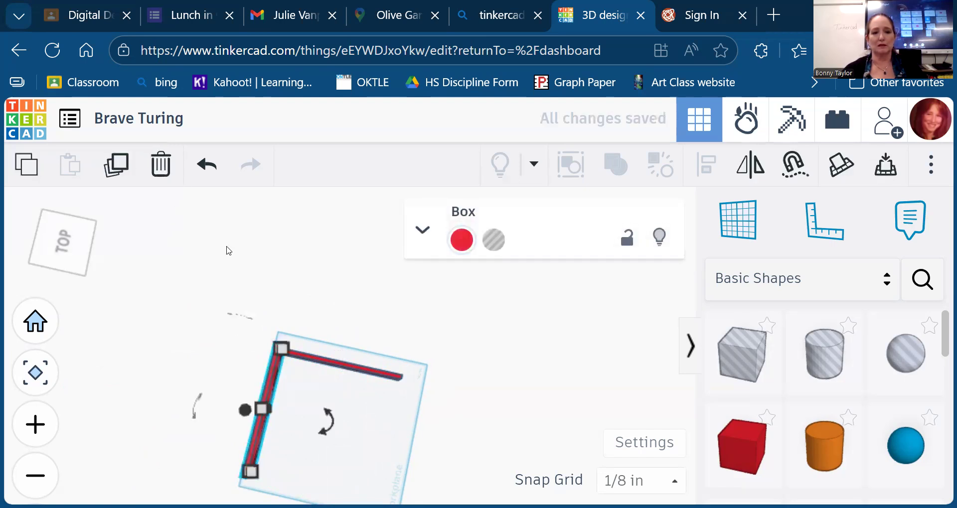
pyautogui.moveTo(334, 432)
pyautogui.moveTo(333, 427); pyautogui.dragTo(249, 477)
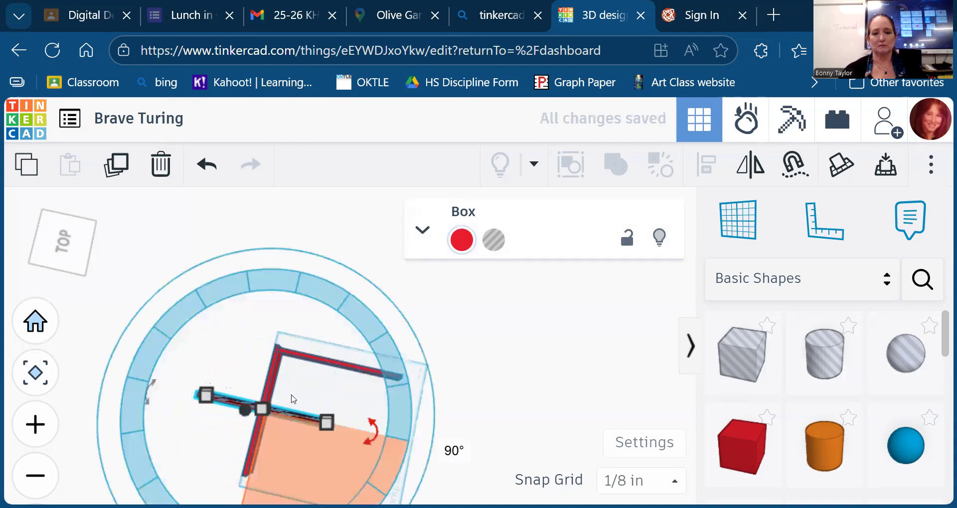
pyautogui.press('Down')
pyautogui.press('Down')
pyautogui.press('Down')
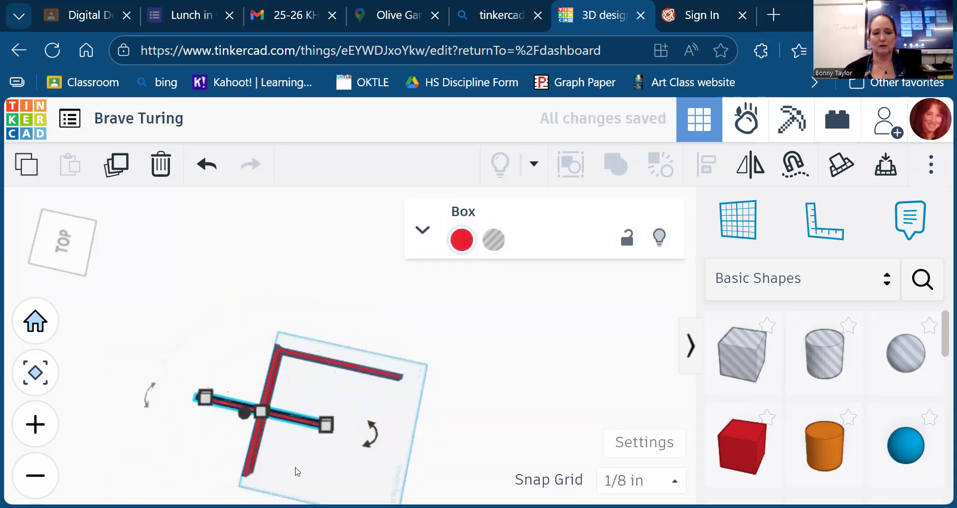
pyautogui.press('Down')
pyautogui.press('Down')
pyautogui.press('Down')
pyautogui.press('Down')
pyautogui.press('Down')
pyautogui.press('Down')
pyautogui.press('Down')
pyautogui.press('Down')
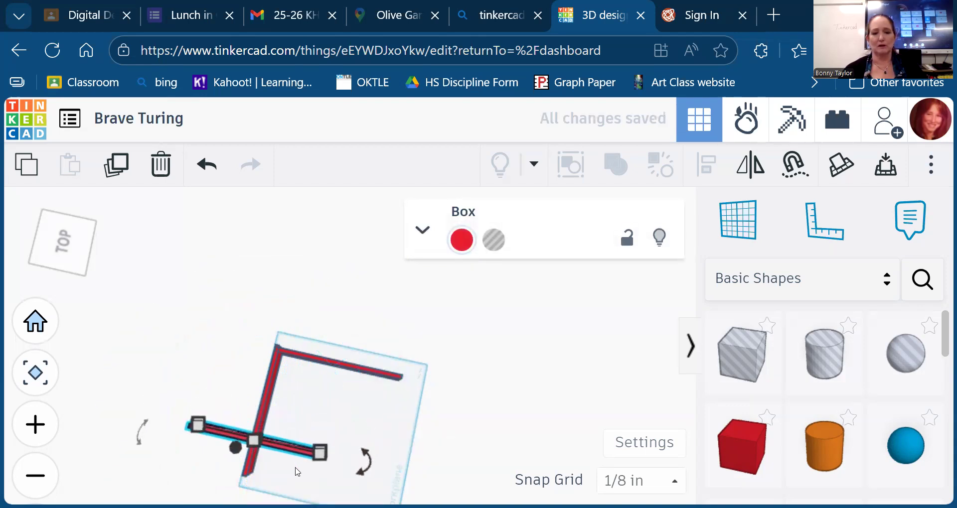
pyautogui.press('Down')
pyautogui.press('Down')
pyautogui.press('Down')
pyautogui.press('Down')
pyautogui.press('Down')
pyautogui.press('Down')
pyautogui.press('Down')
pyautogui.press('Down')
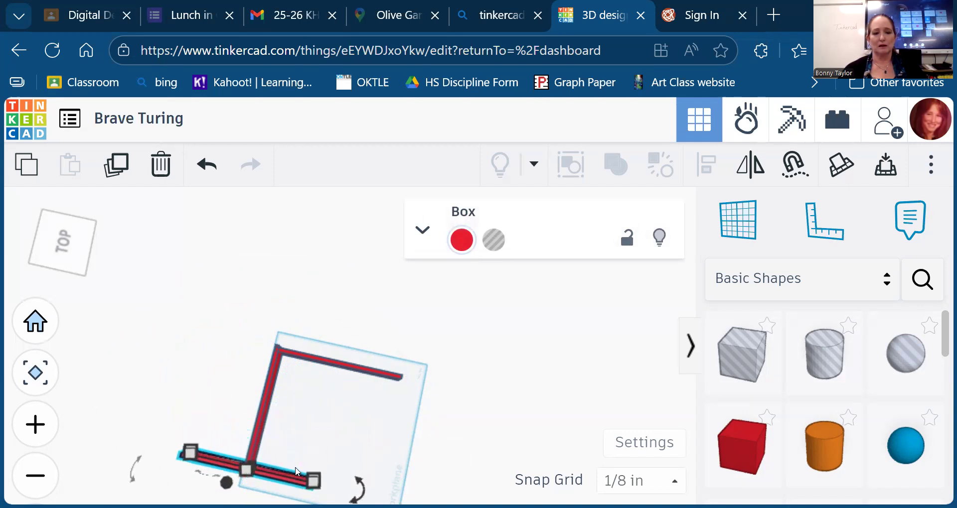
pyautogui.press('Right')
pyautogui.press('Right')
pyautogui.press('Right')
pyautogui.press('Right')
pyautogui.press('Right')
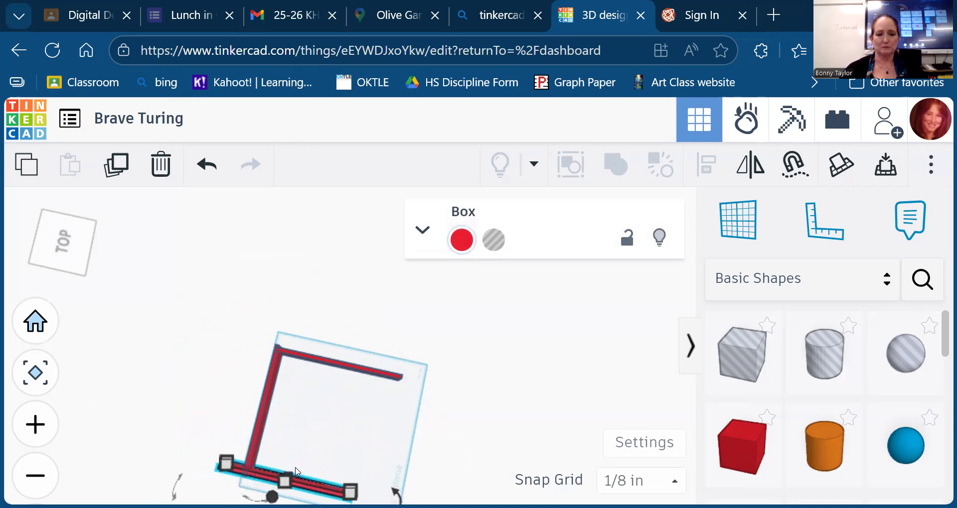
pyautogui.press('Left')
pyautogui.press('Left')
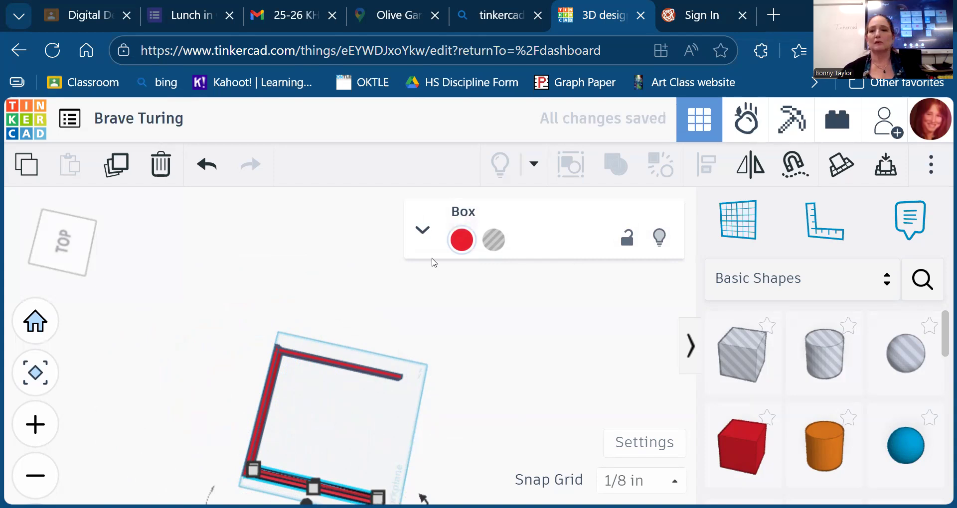
# - Nudge the top wall up one step to line up the three walls
pyautogui.click(353, 371)
pyautogui.press('Up')
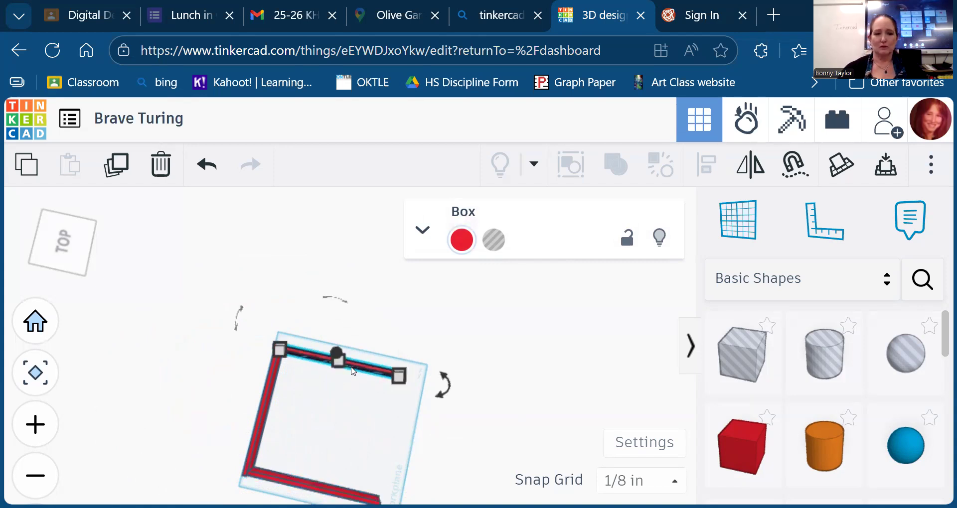
pyautogui.click(295, 424)
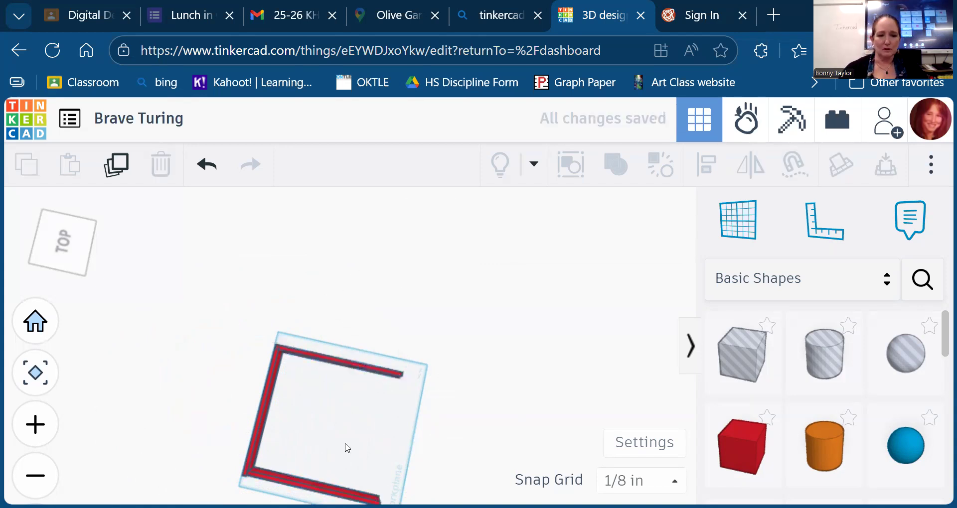
pyautogui.click(311, 488)
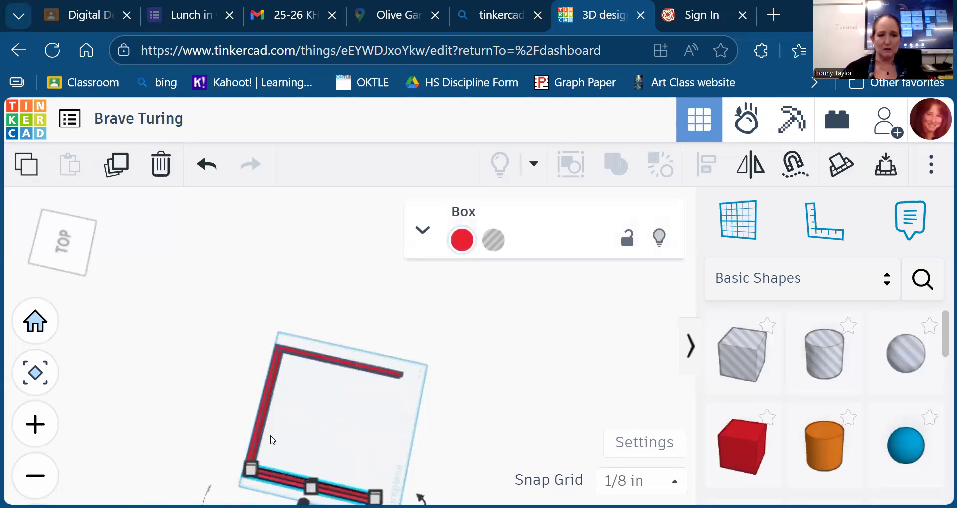
pyautogui.click(56, 240)
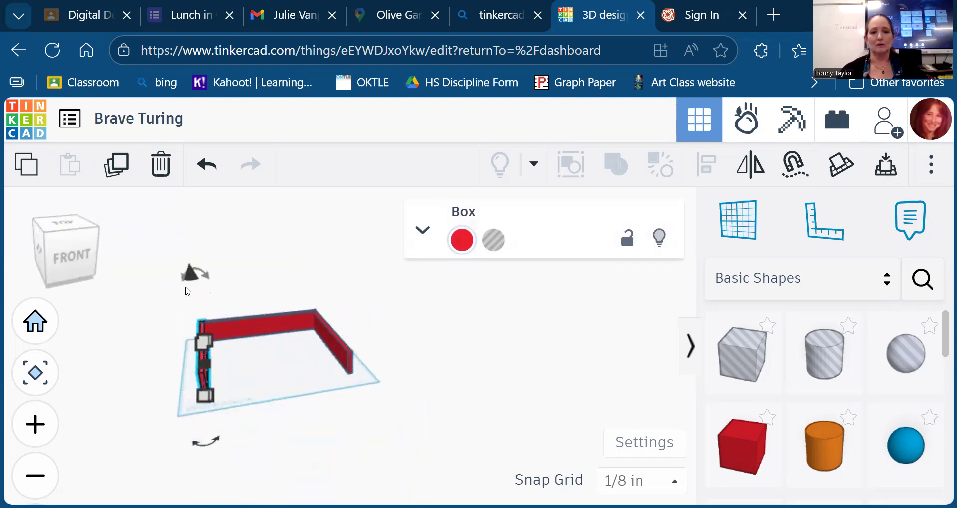
# - Group the three red walls into one shape and raise it to about 3¼ in tall
pyautogui.moveTo(154, 297); pyautogui.dragTo(398, 443)
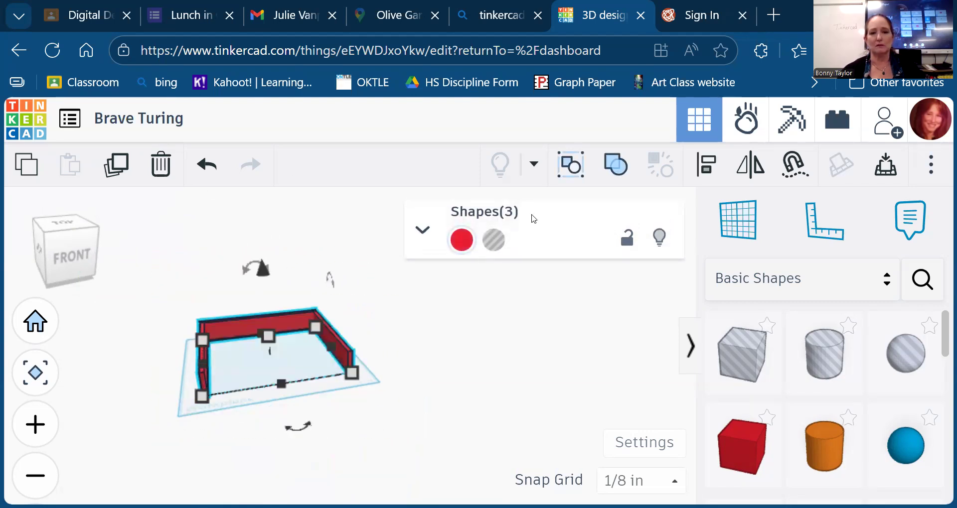
pyautogui.click(614, 168)
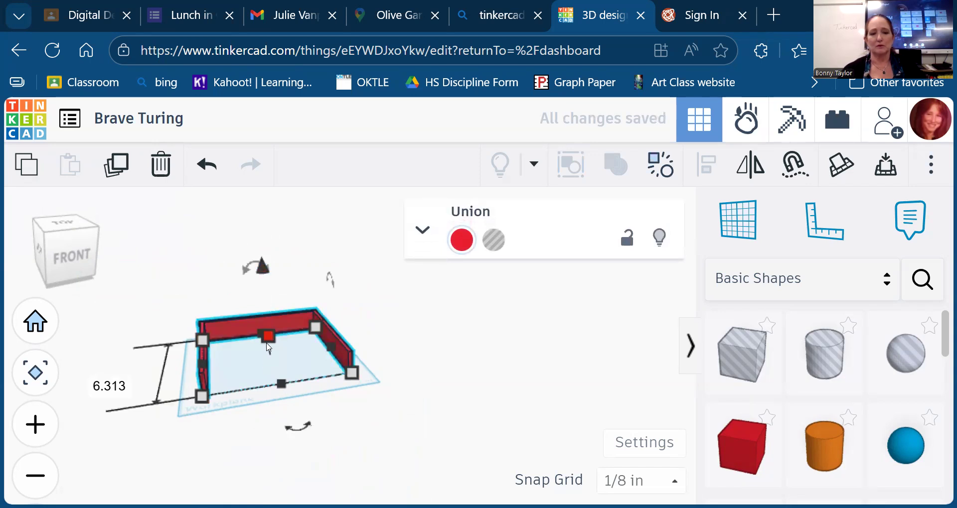
pyautogui.moveTo(269, 338); pyautogui.dragTo(265, 289)
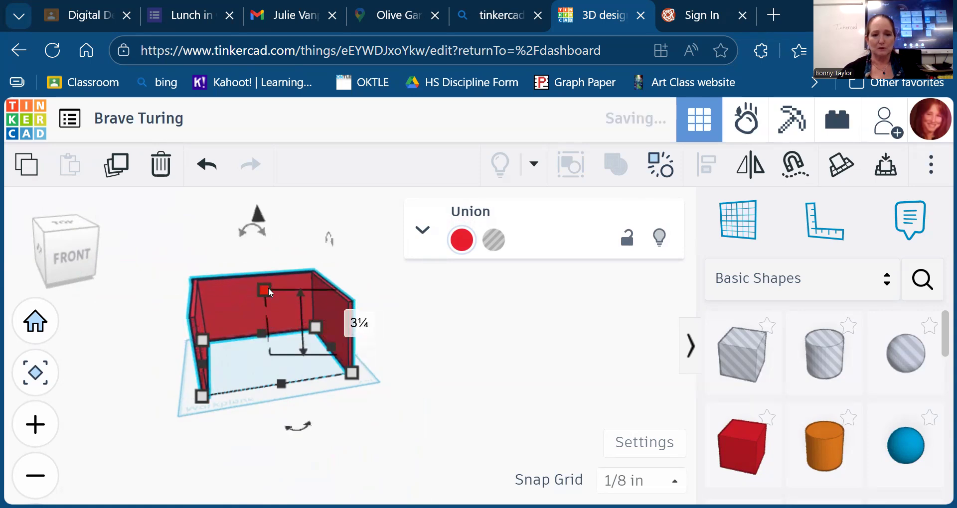
pyautogui.click(416, 299)
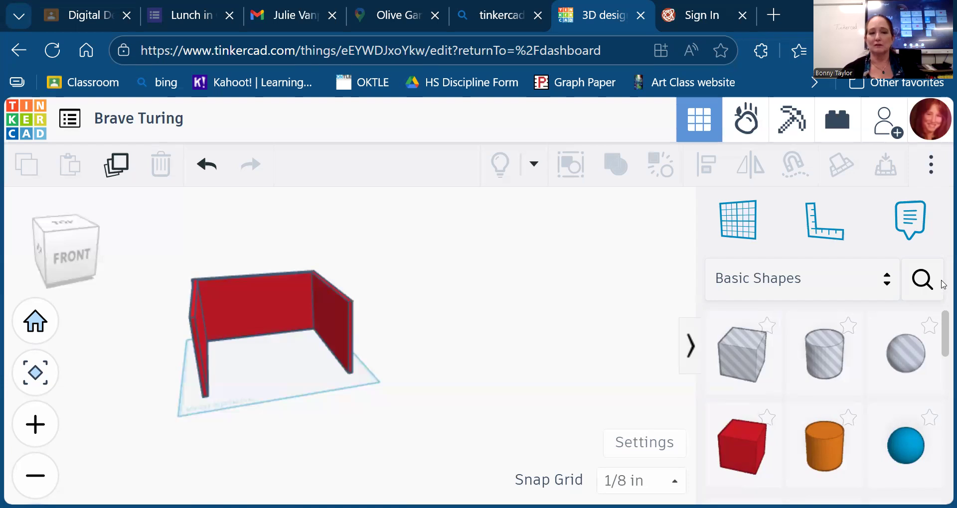
# - Preview the Creatures & Characters shapes, then reopen and scroll the shape library categories
pyautogui.click(888, 282)
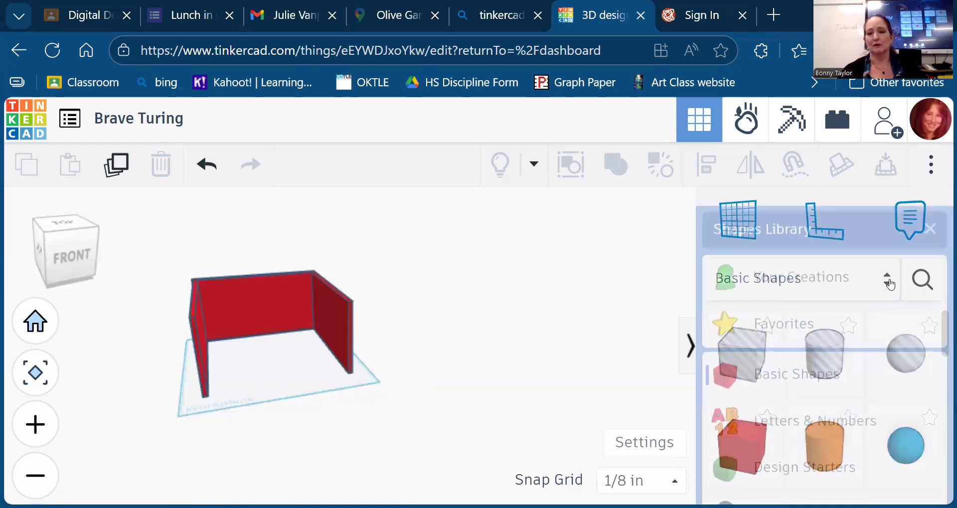
pyautogui.scroll(-2, 817, 355)
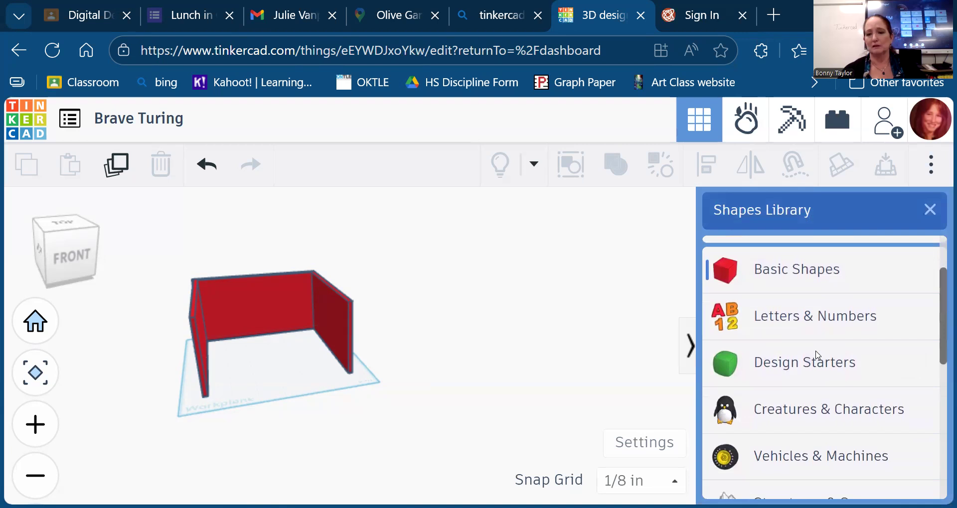
pyautogui.scroll(-2, 818, 355)
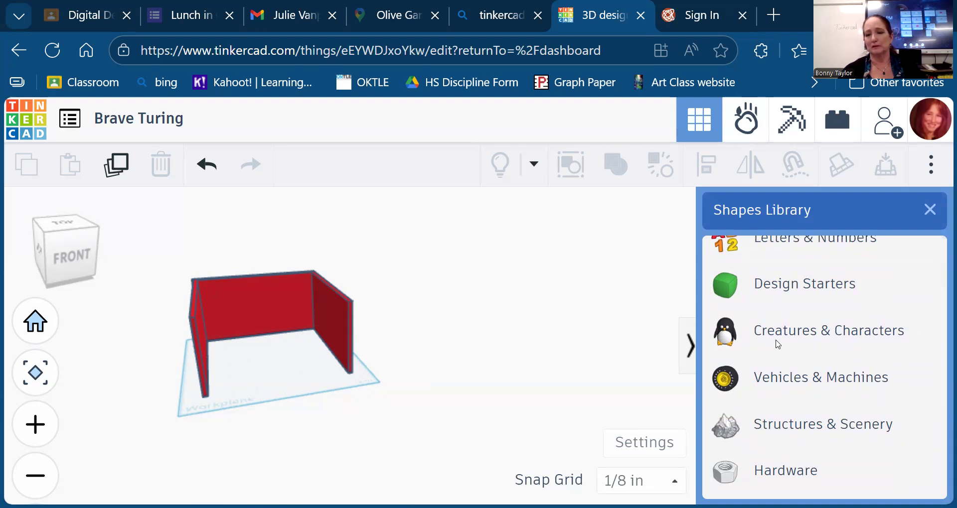
pyautogui.click(797, 332)
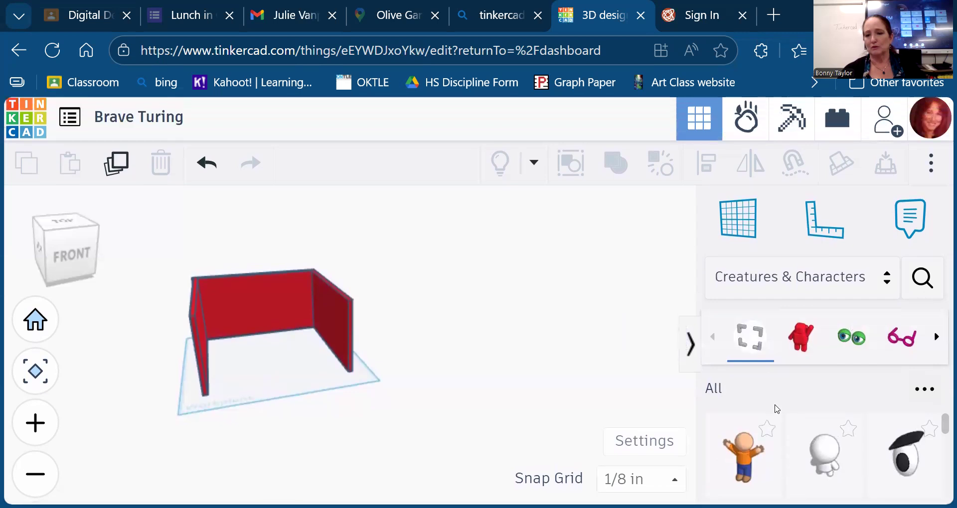
pyautogui.click(936, 340)
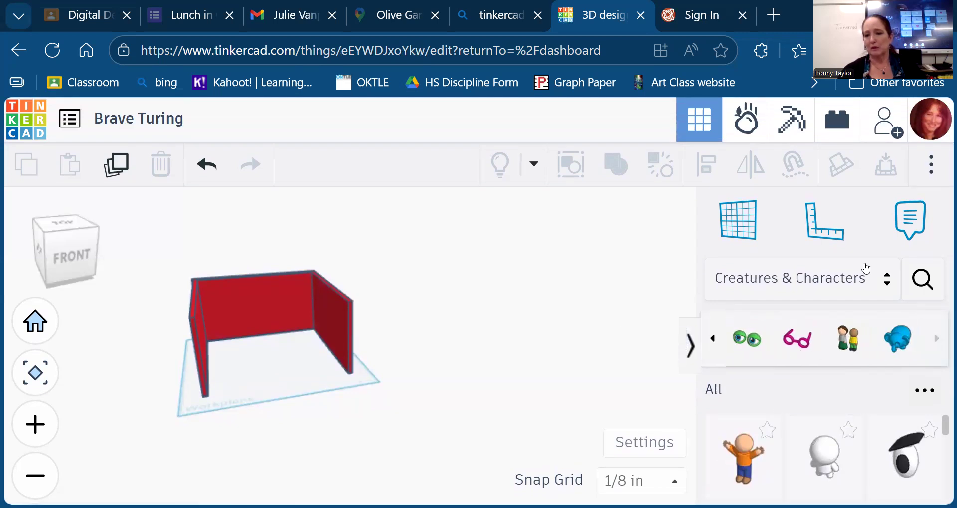
pyautogui.click(886, 280)
pyautogui.scroll(-4, 829, 423)
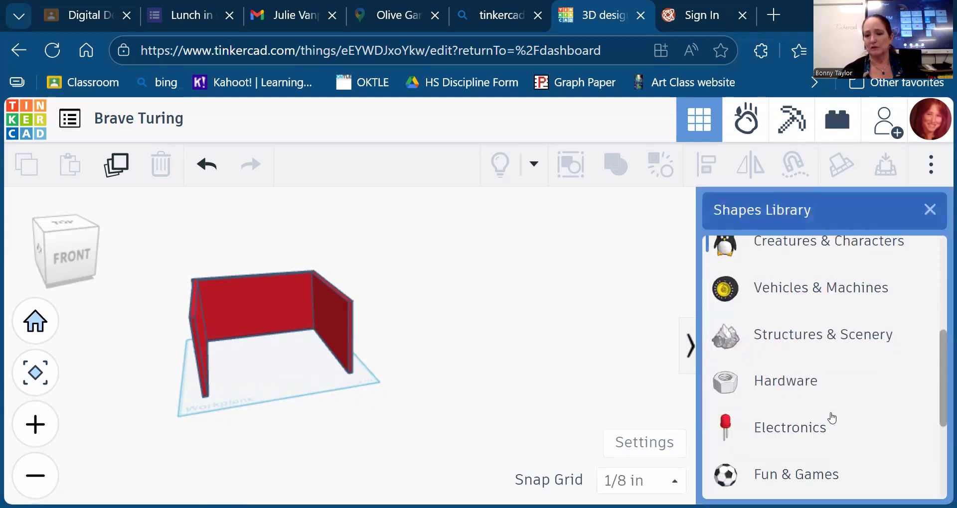
pyautogui.scroll(-2, 832, 418)
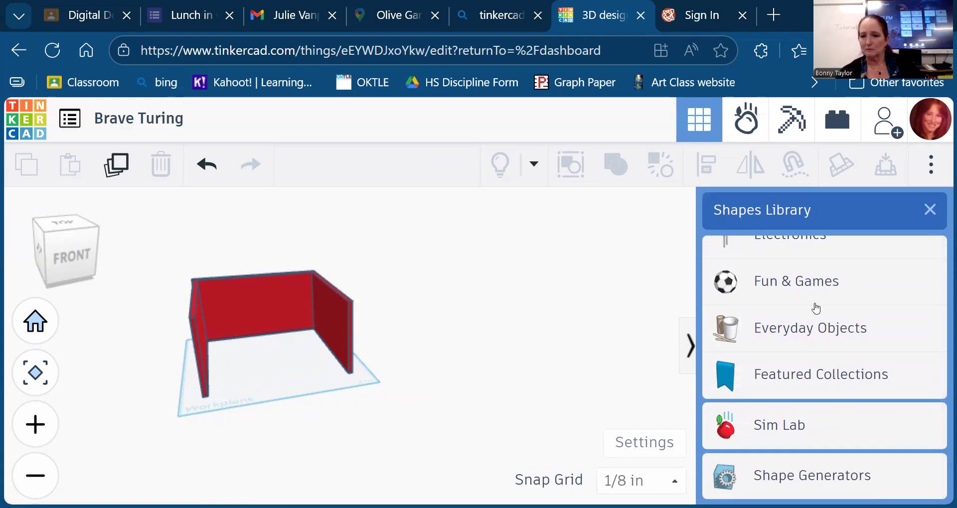
# - Show the Everyday Objects shapes and load more of them to look for furniture
pyautogui.click(803, 329)
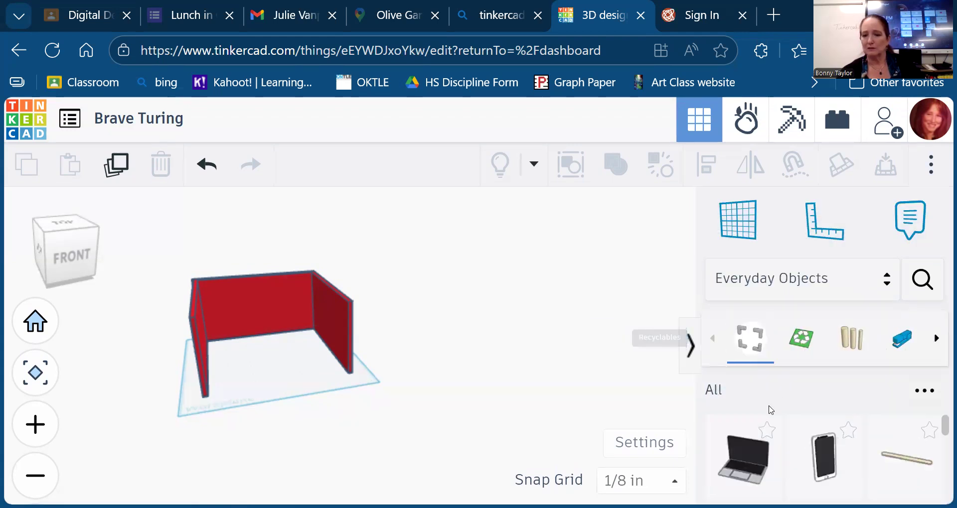
pyautogui.scroll(-5, 793, 467)
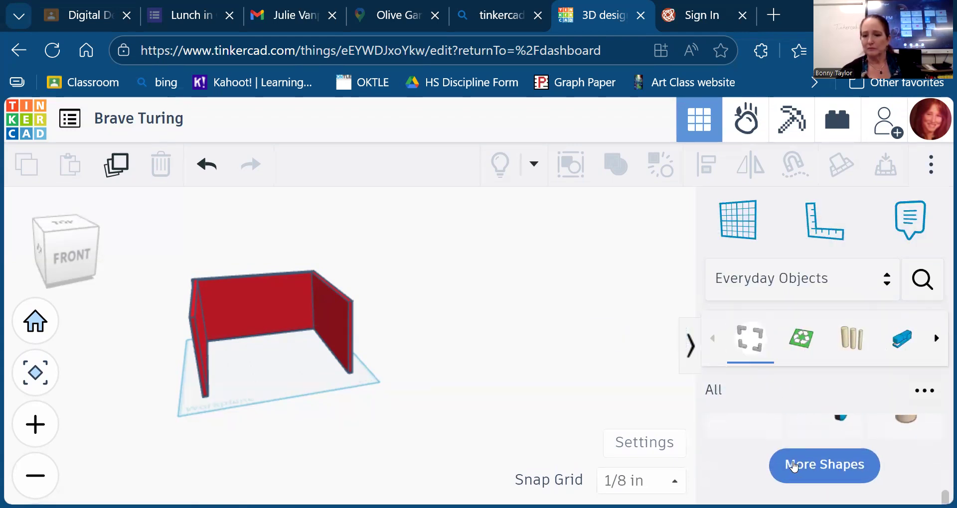
pyautogui.click(809, 484)
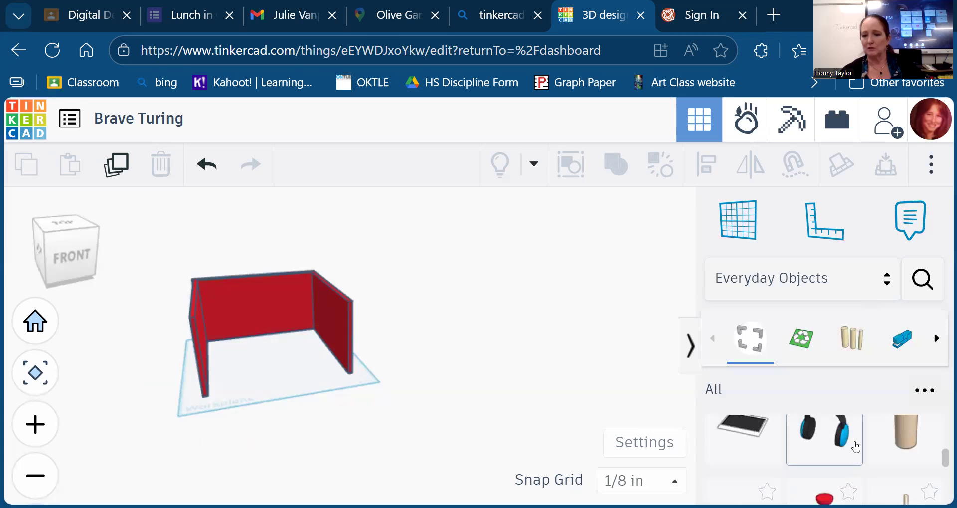
pyautogui.scroll(-4, 850, 441)
pyautogui.scroll(-5, 856, 445)
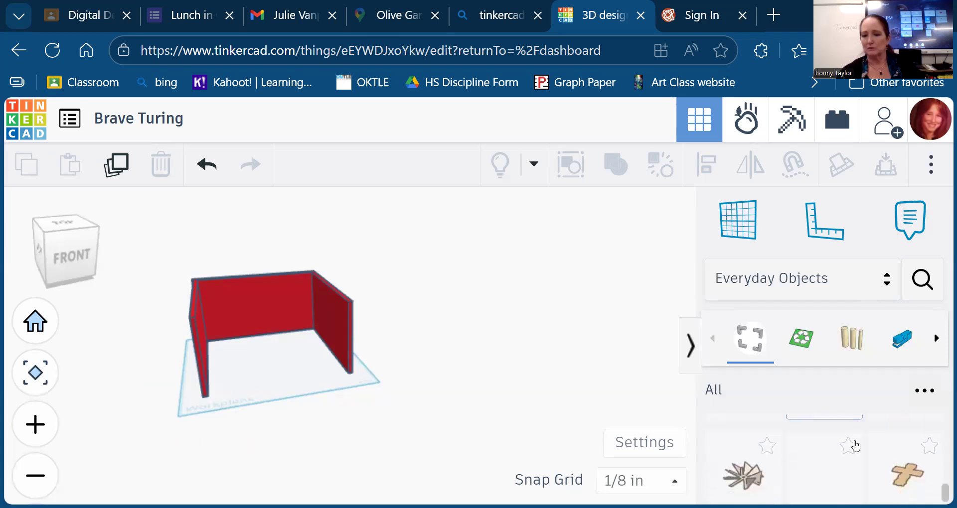
pyautogui.scroll(-5, 855, 445)
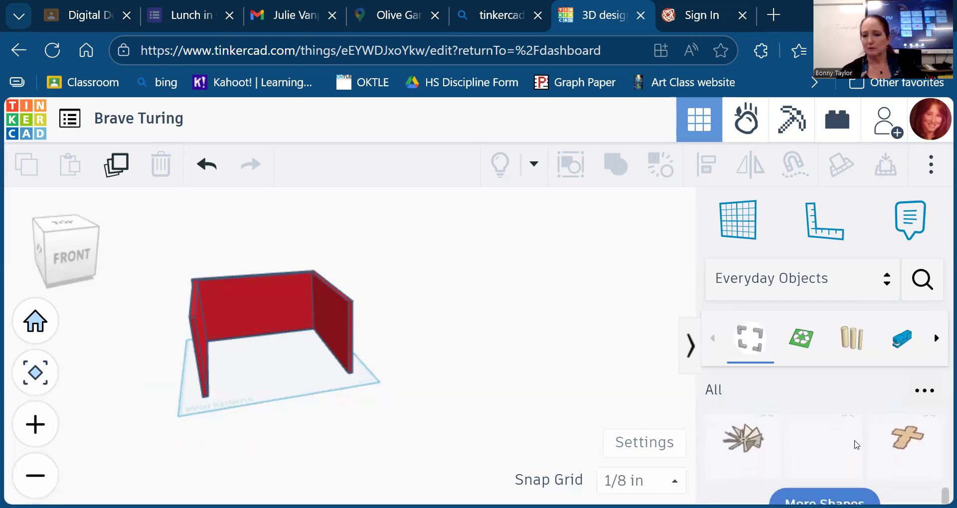
pyautogui.scroll(-5, 857, 445)
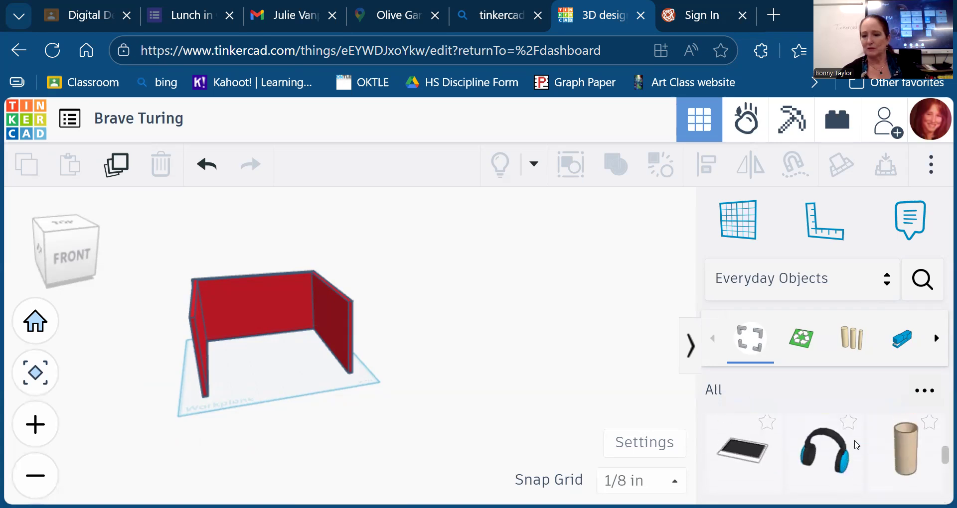
pyautogui.scroll(2, 855, 445)
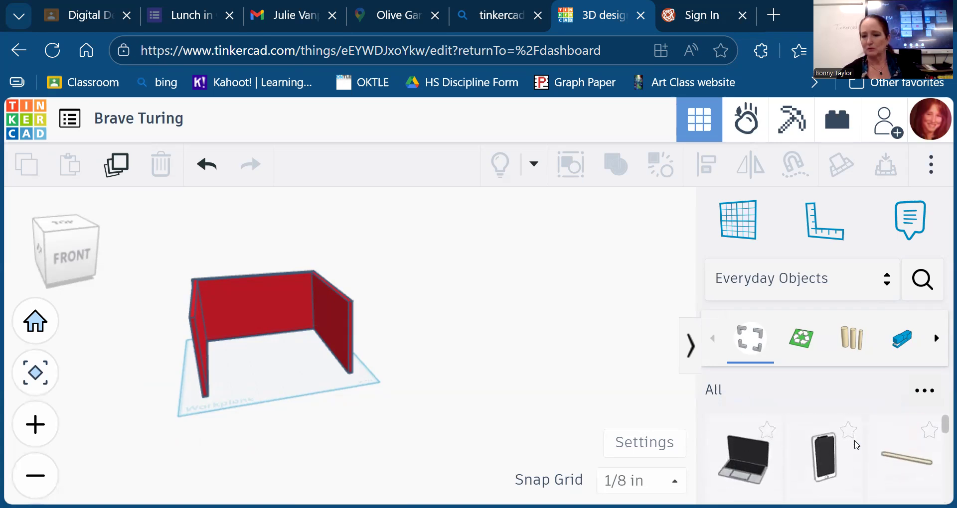
# - Browse the Recyclables, Wood stock and Office Supplies groups, then bring up the category list
pyautogui.click(801, 339)
pyautogui.scroll(-10, 823, 467)
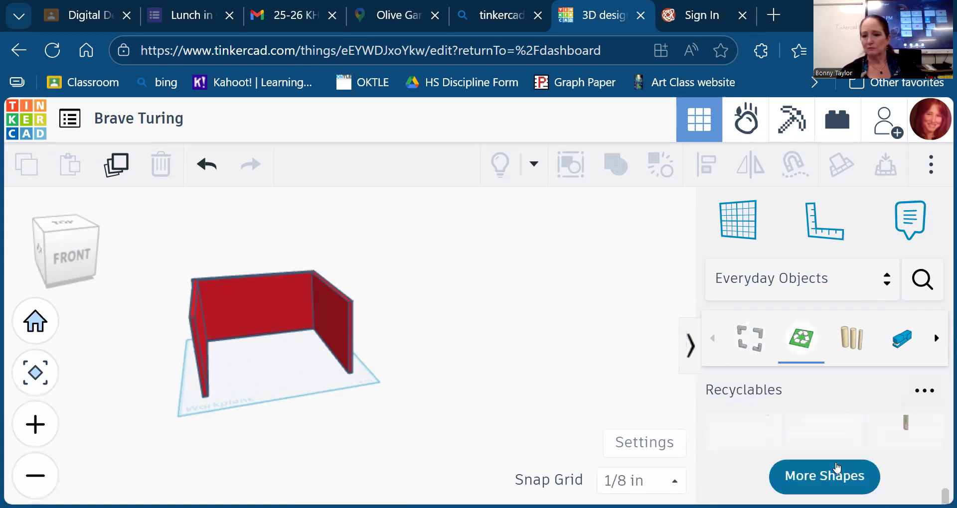
pyautogui.scroll(2, 832, 468)
pyautogui.scroll(-2, 837, 465)
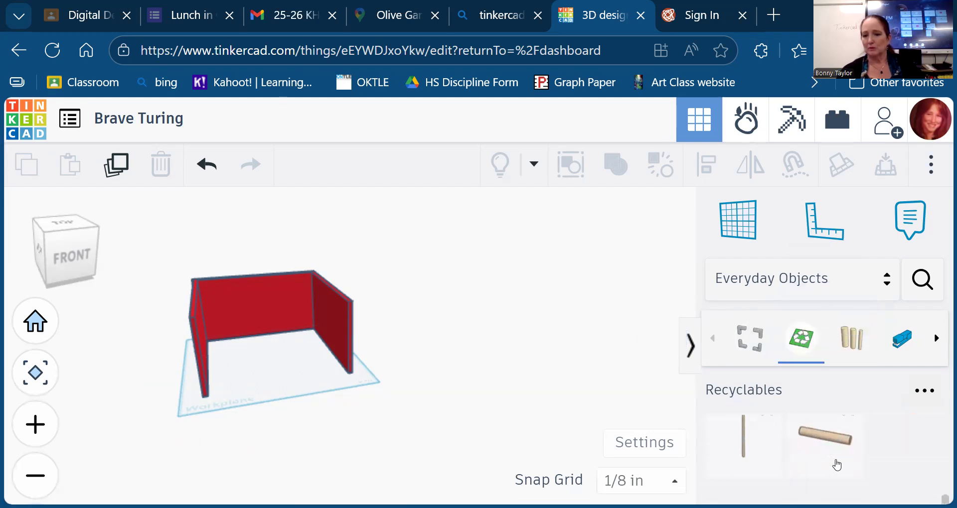
pyautogui.click(851, 338)
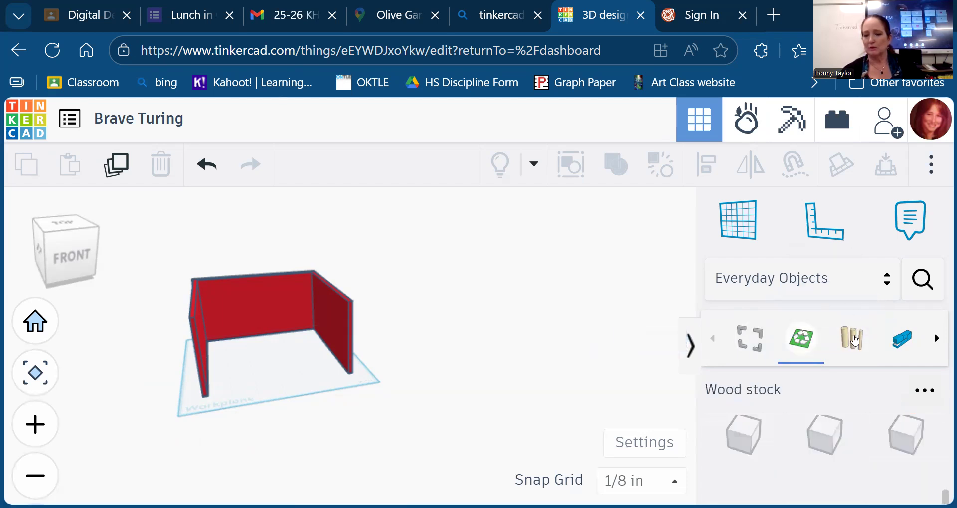
pyautogui.scroll(-3, 855, 439)
pyautogui.scroll(5, 845, 438)
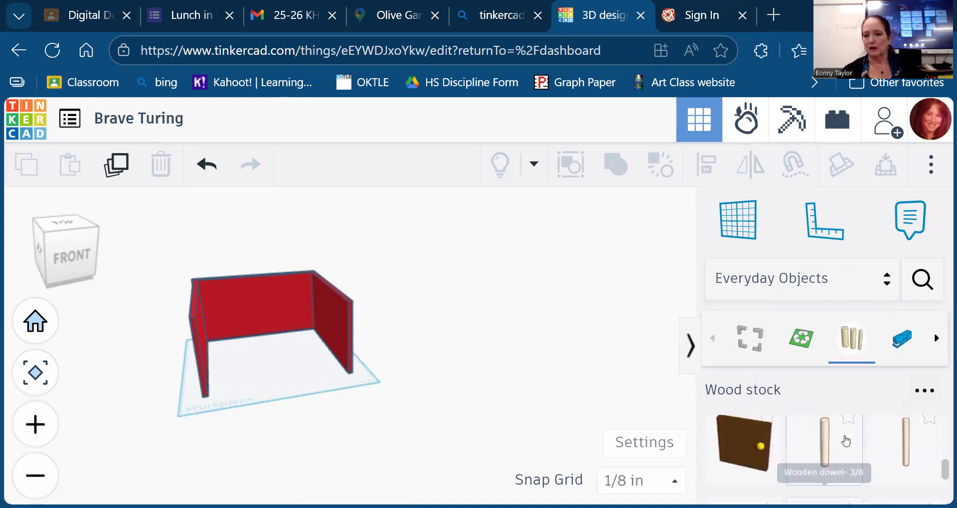
pyautogui.click(904, 343)
pyautogui.scroll(-5, 881, 474)
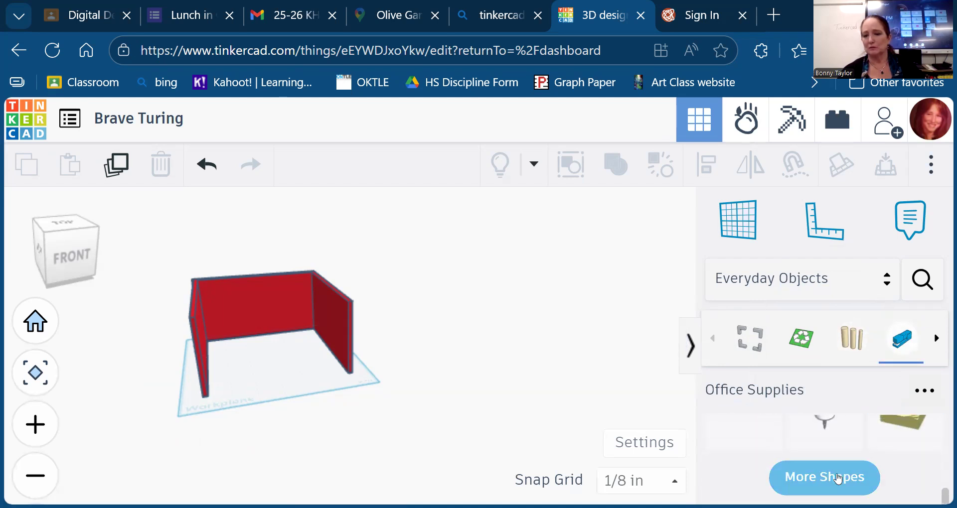
pyautogui.scroll(2, 847, 448)
pyautogui.scroll(-3, 849, 444)
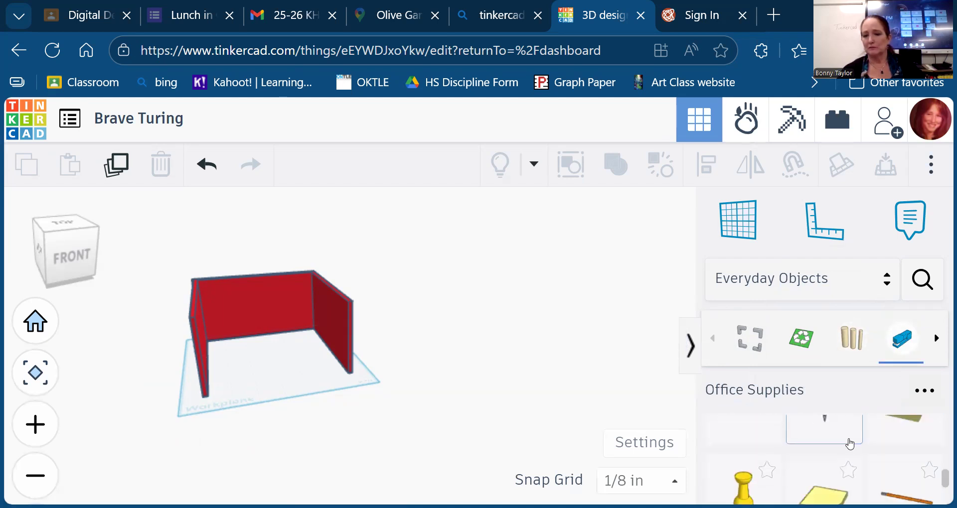
pyautogui.scroll(1, 850, 444)
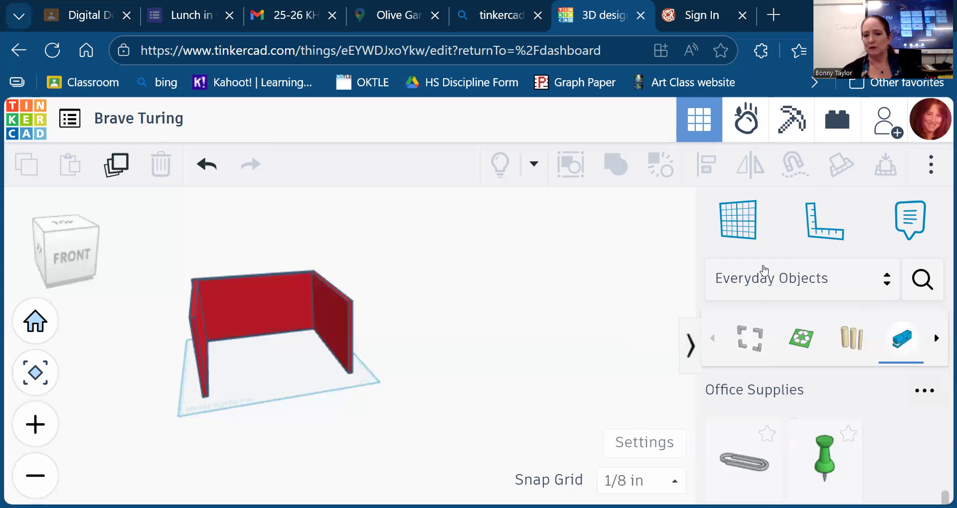
pyautogui.click(888, 280)
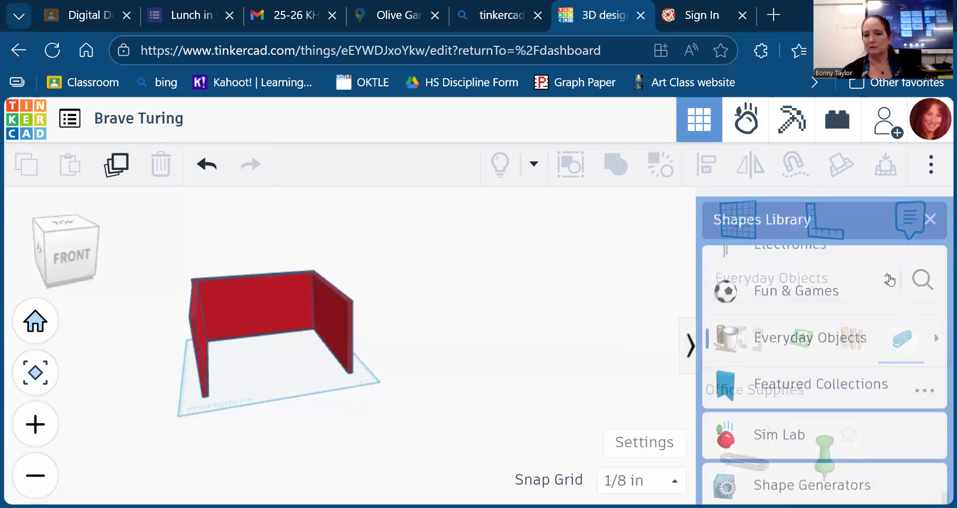
# - Switch to Featured Collections, then return to the shape library category list
pyautogui.click(822, 384)
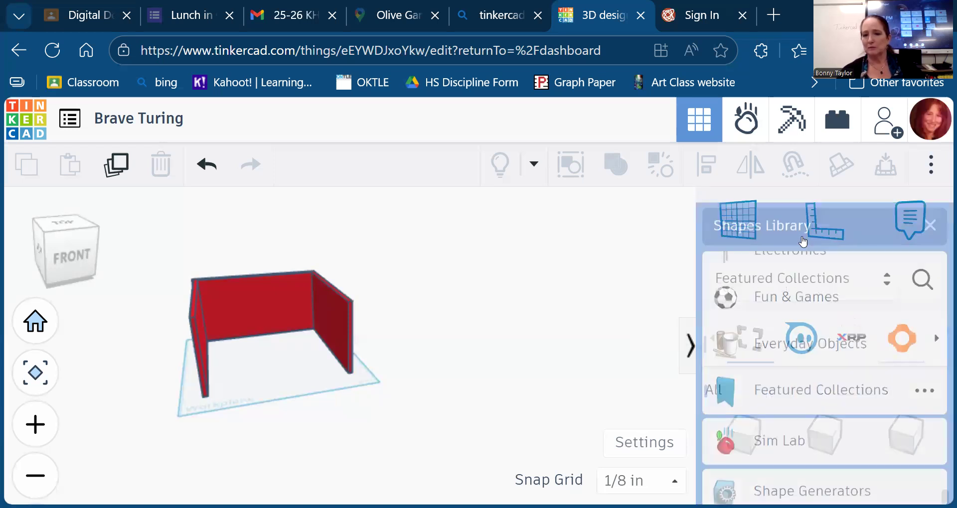
pyautogui.click(772, 283)
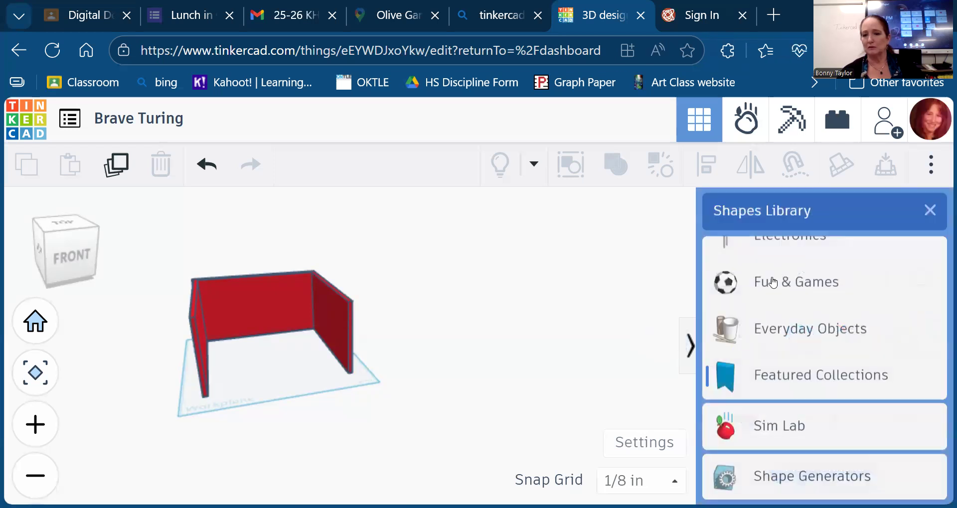
pyautogui.scroll(-2, 836, 419)
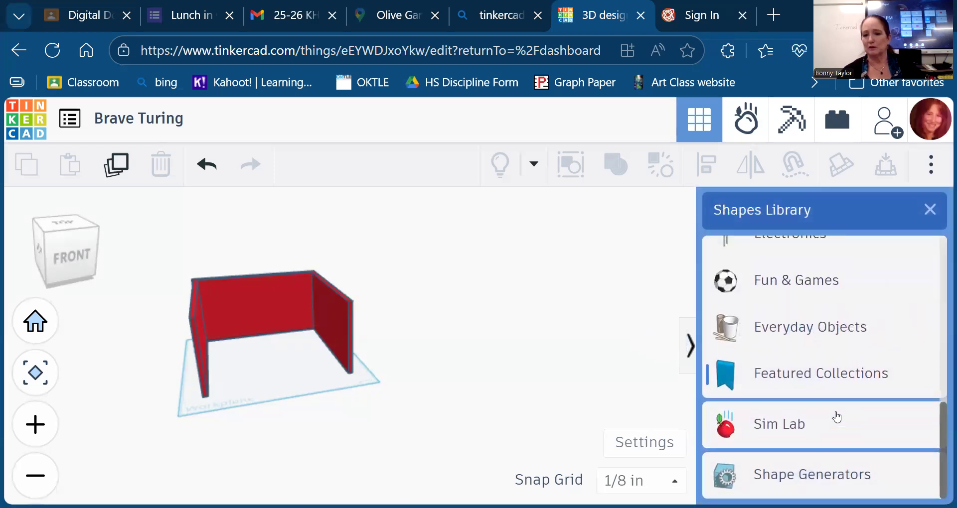
pyautogui.scroll(5, 817, 282)
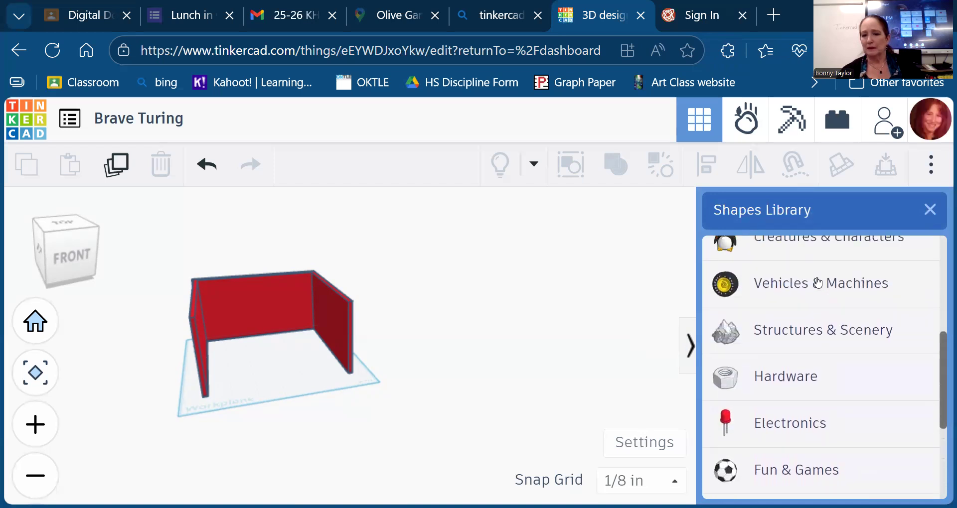
pyautogui.scroll(2, 818, 283)
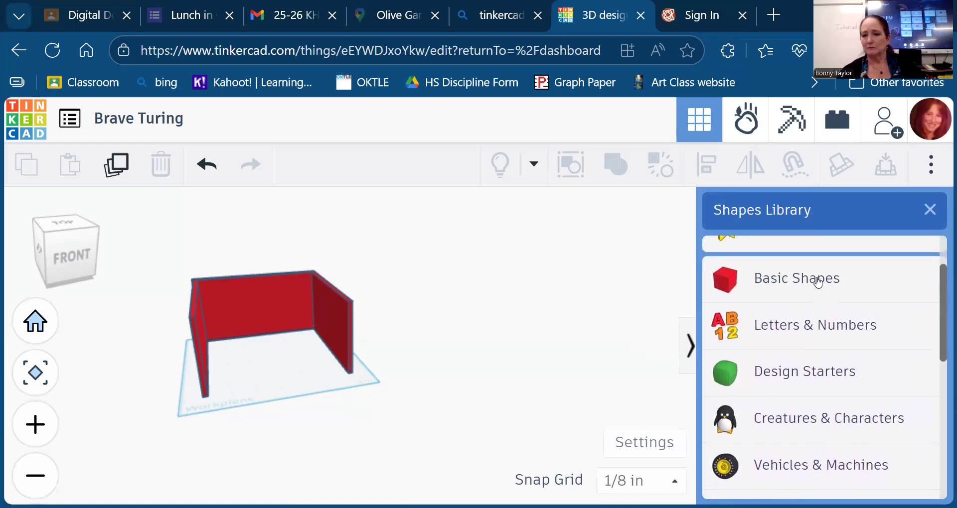
pyautogui.scroll(2, 821, 299)
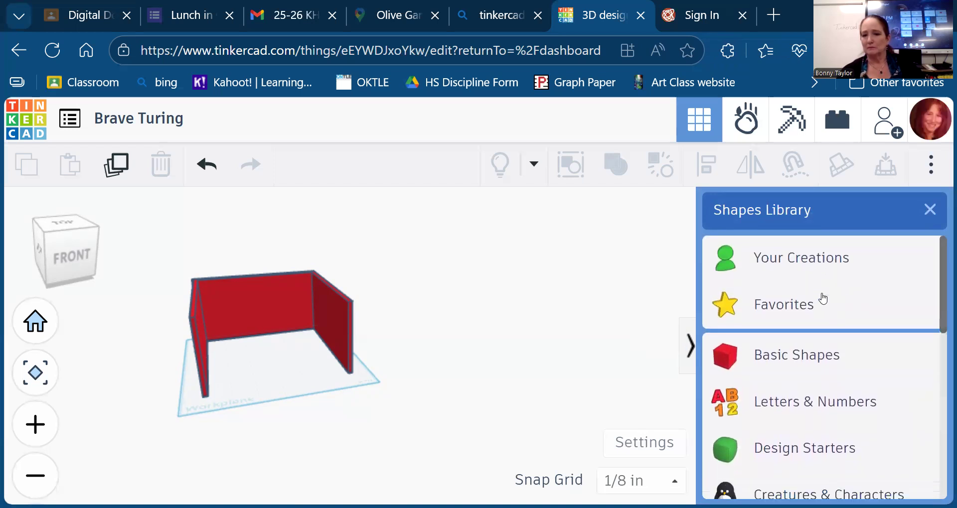
pyautogui.scroll(-2, 793, 291)
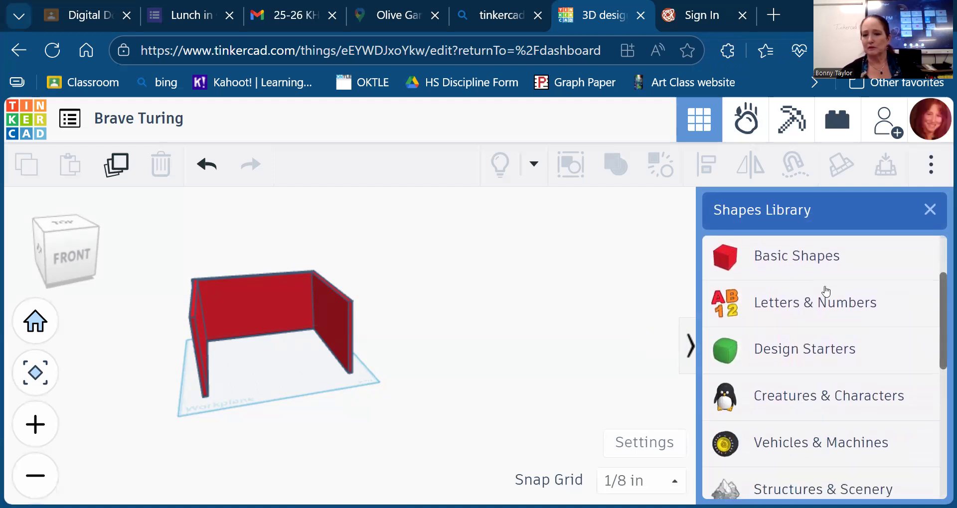
# - Show the Design Starters shapes and load three more batches of them
pyautogui.click(793, 355)
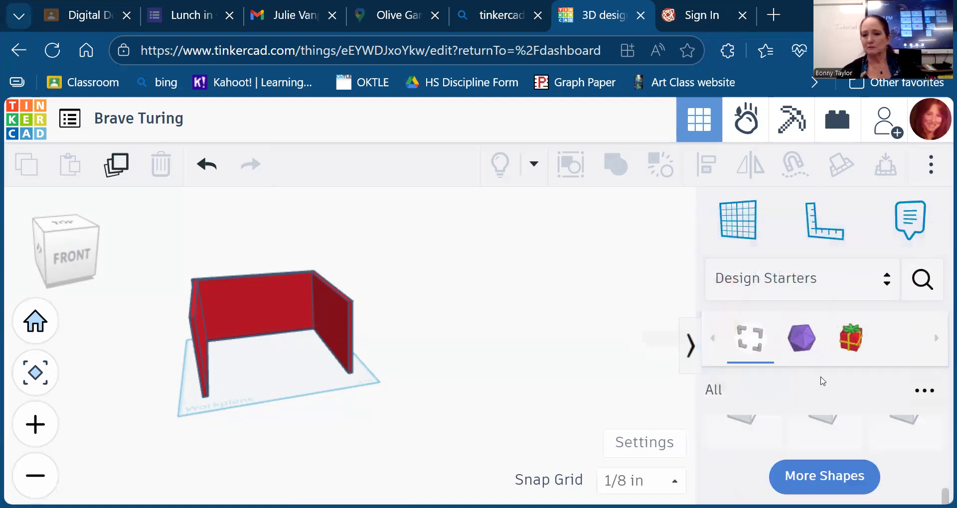
pyautogui.scroll(4, 819, 425)
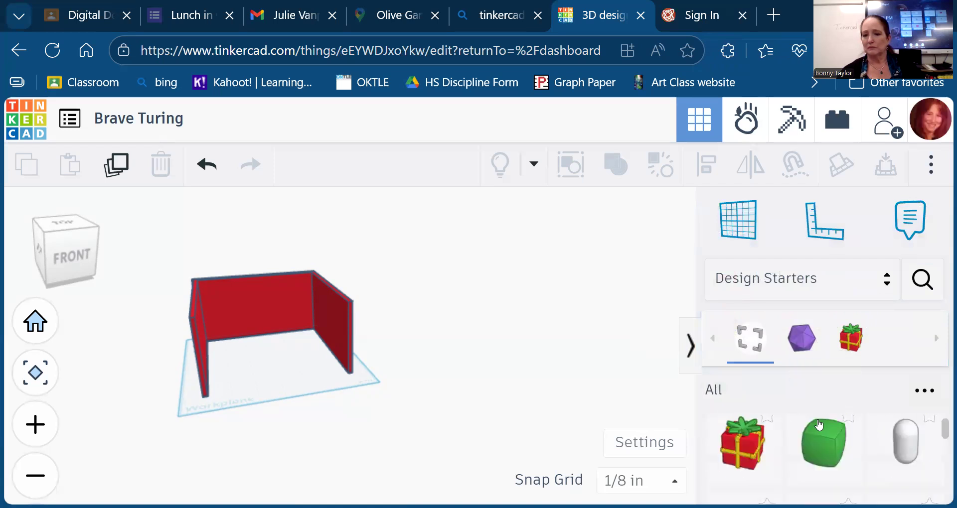
pyautogui.scroll(-6, 819, 425)
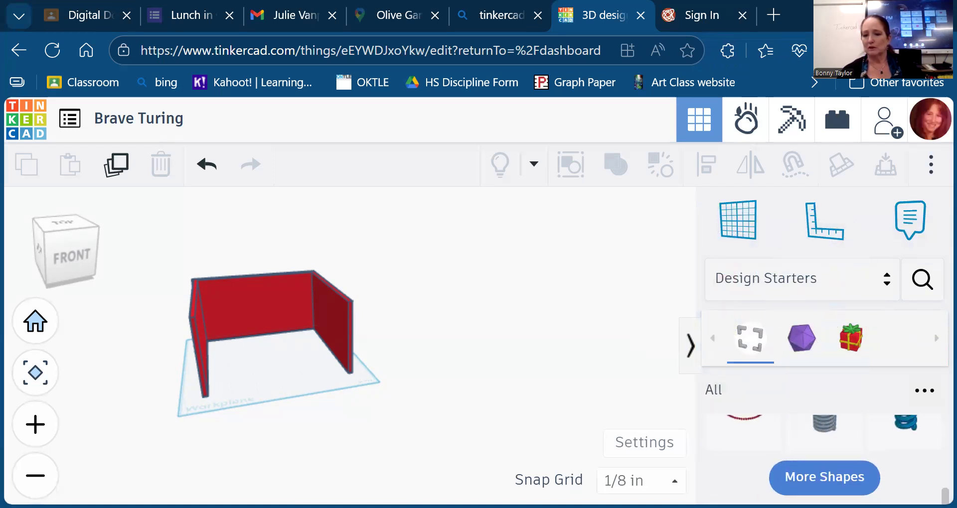
pyautogui.click(834, 483)
pyautogui.scroll(-1, 835, 486)
pyautogui.scroll(-5, 836, 487)
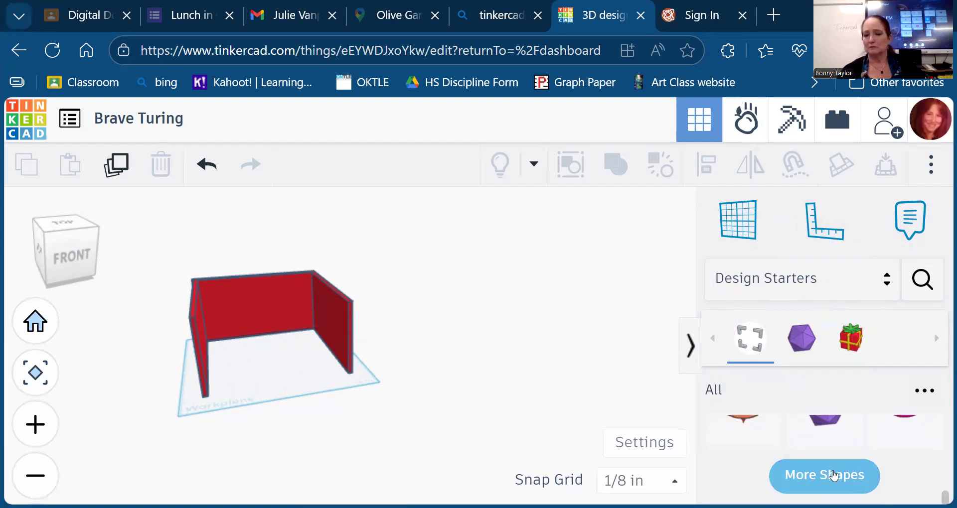
pyautogui.click(833, 476)
pyautogui.scroll(-4, 833, 474)
pyautogui.click(833, 471)
pyautogui.scroll(-3, 833, 471)
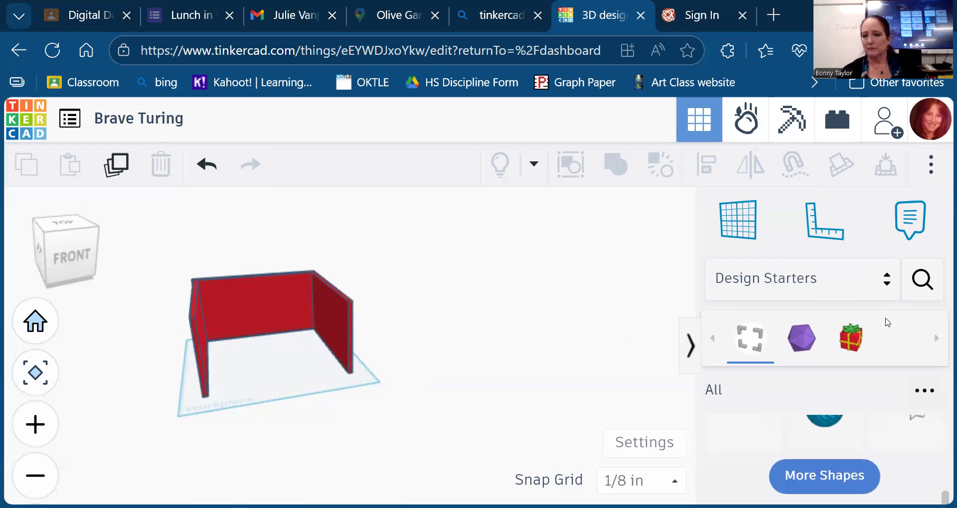
# - Filter to the Geometric design starters and load more of them
pyautogui.click(810, 348)
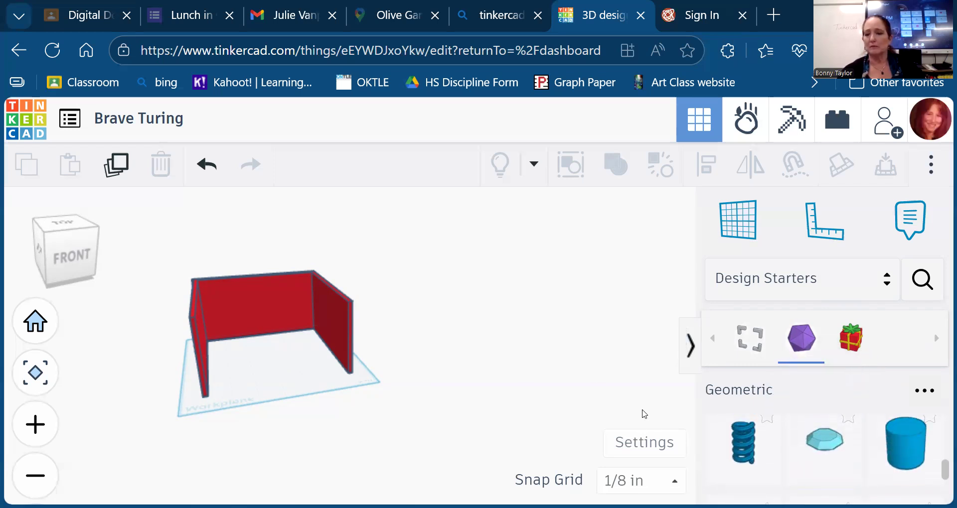
pyautogui.scroll(-5, 852, 442)
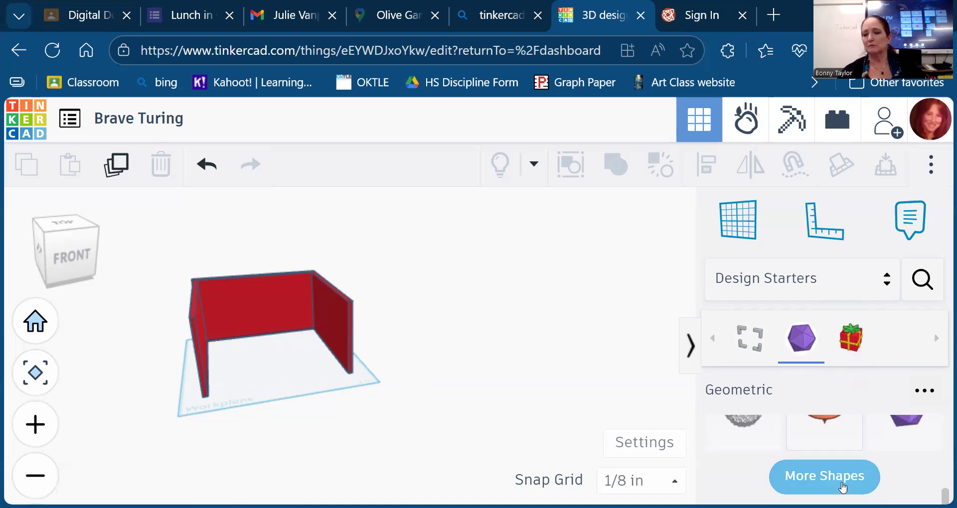
pyautogui.click(841, 485)
pyautogui.scroll(-6, 840, 452)
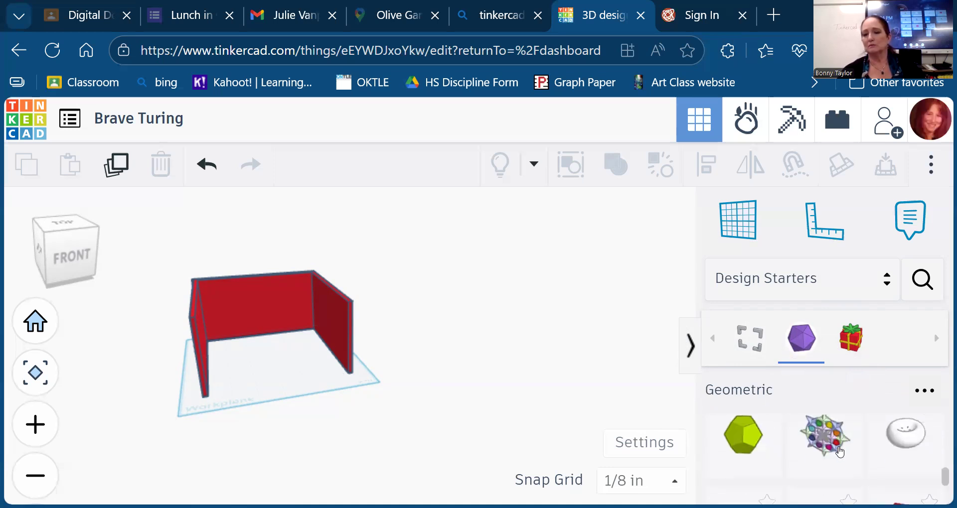
pyautogui.scroll(-5, 840, 452)
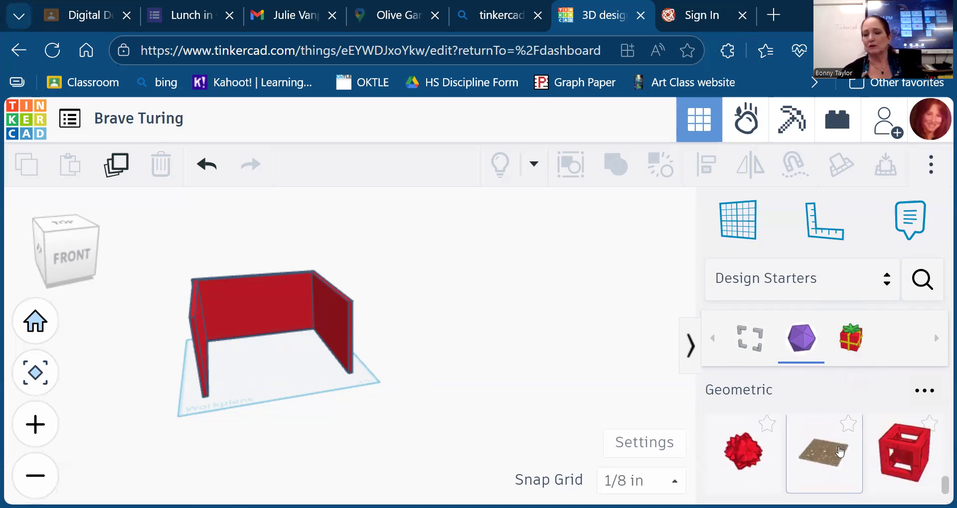
pyautogui.scroll(1, 841, 451)
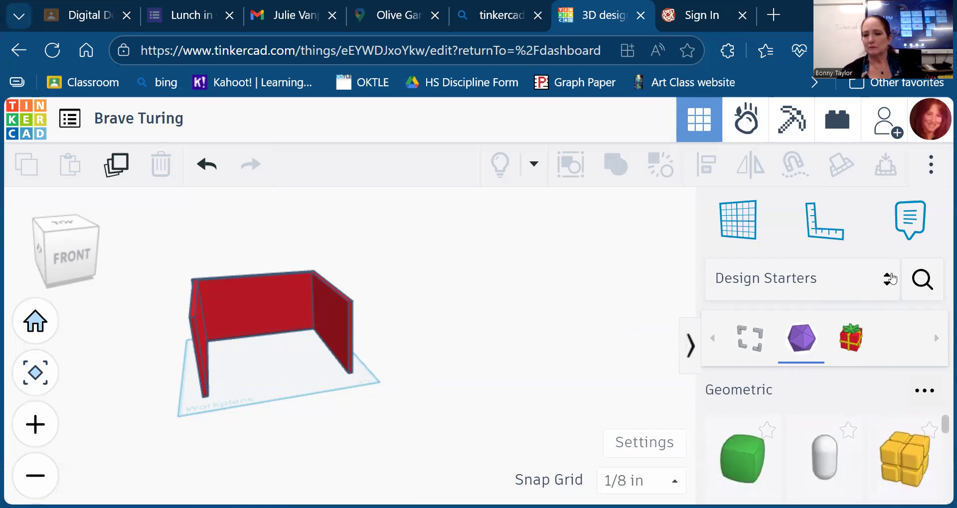
# - Show the Decorations shapes, load two more batches, then reopen the category list
pyautogui.click(851, 344)
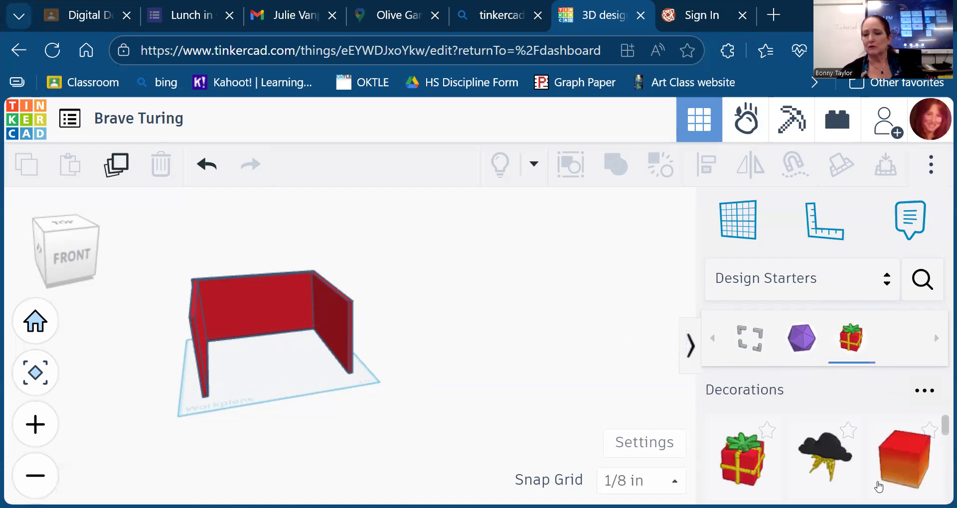
pyautogui.scroll(-10, 871, 476)
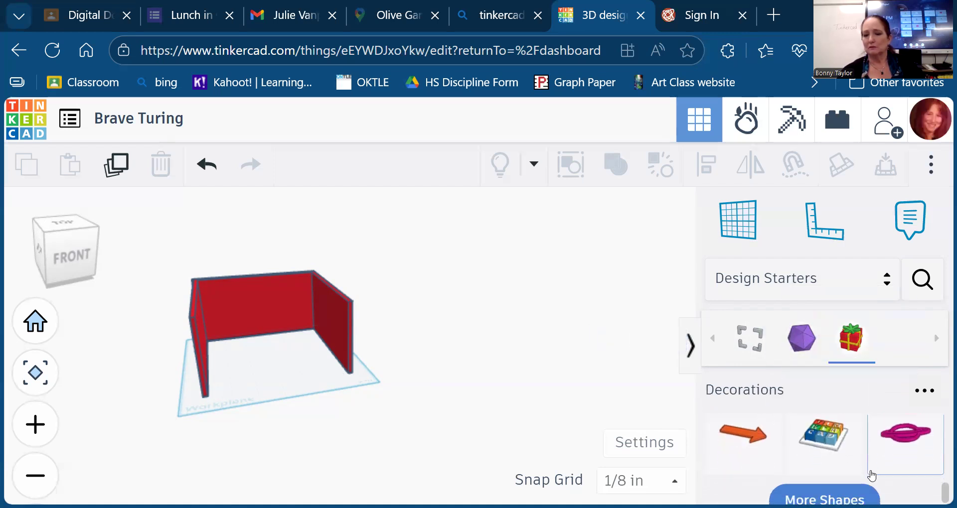
pyautogui.click(870, 472)
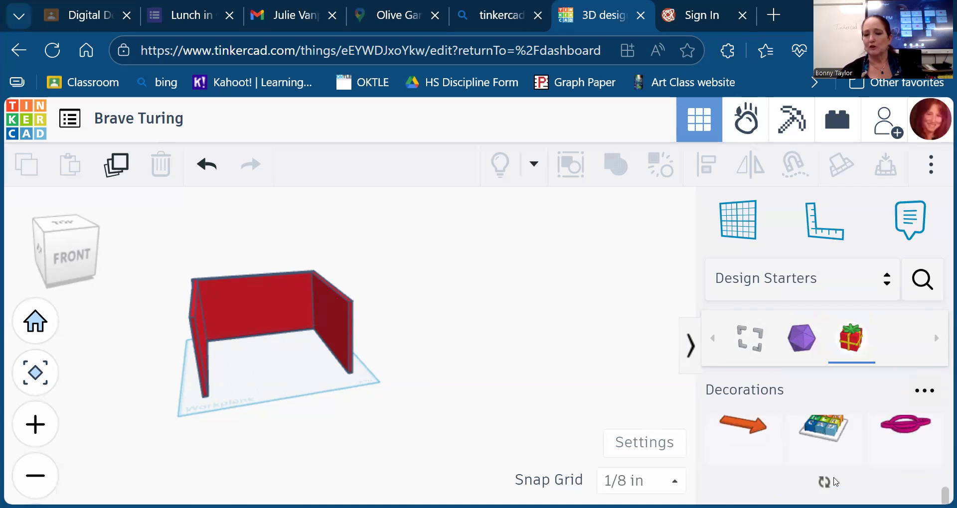
pyautogui.scroll(-10, 835, 482)
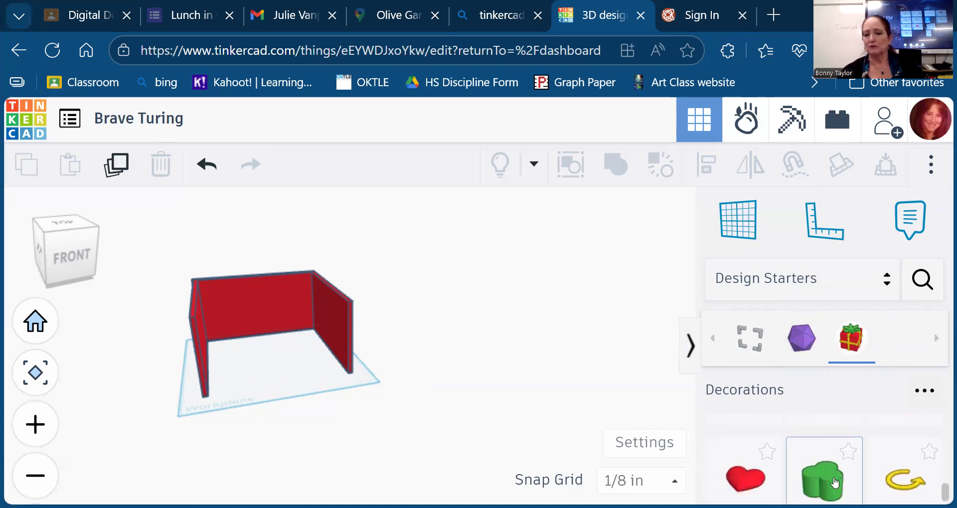
pyautogui.click(833, 480)
pyautogui.scroll(-4, 833, 477)
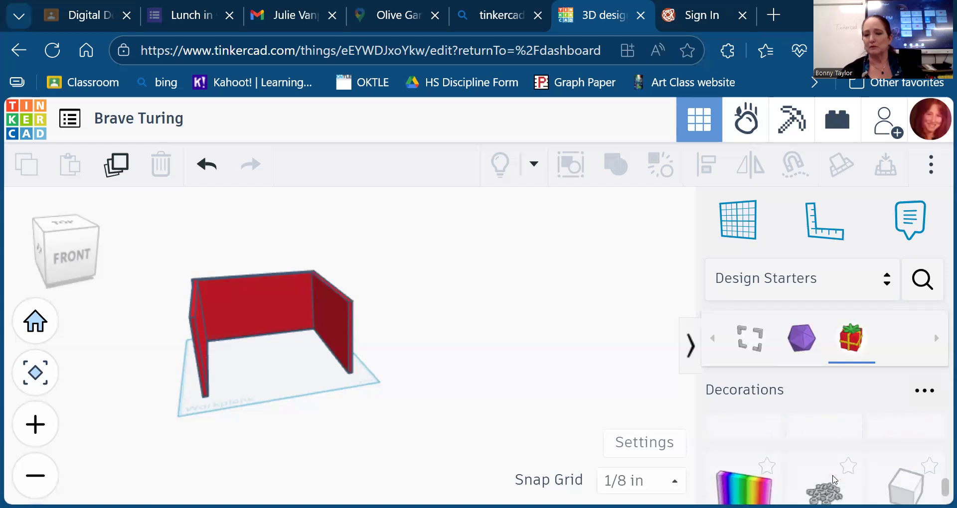
pyautogui.scroll(-5, 836, 480)
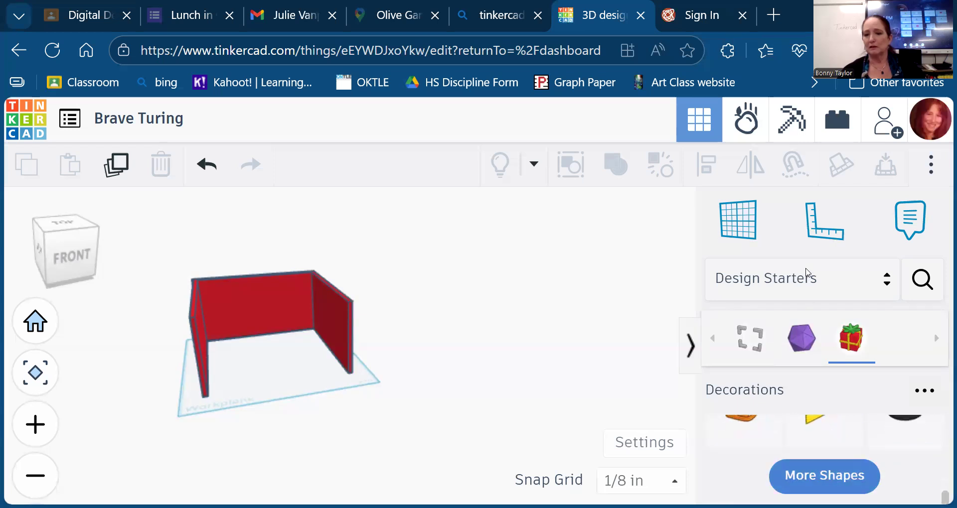
pyautogui.click(888, 278)
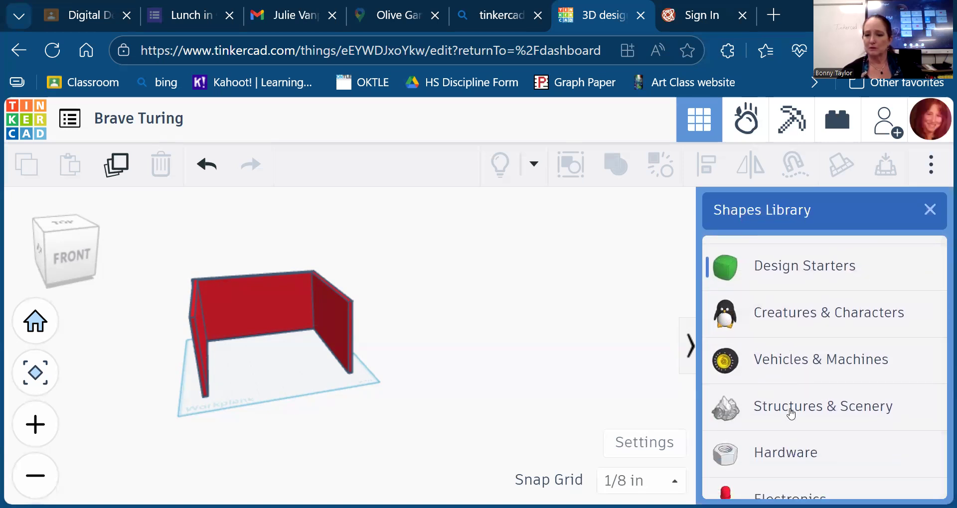
# - Switch the panel to the Fun & Games shapes and load more of them
pyautogui.scroll(-3, 793, 410)
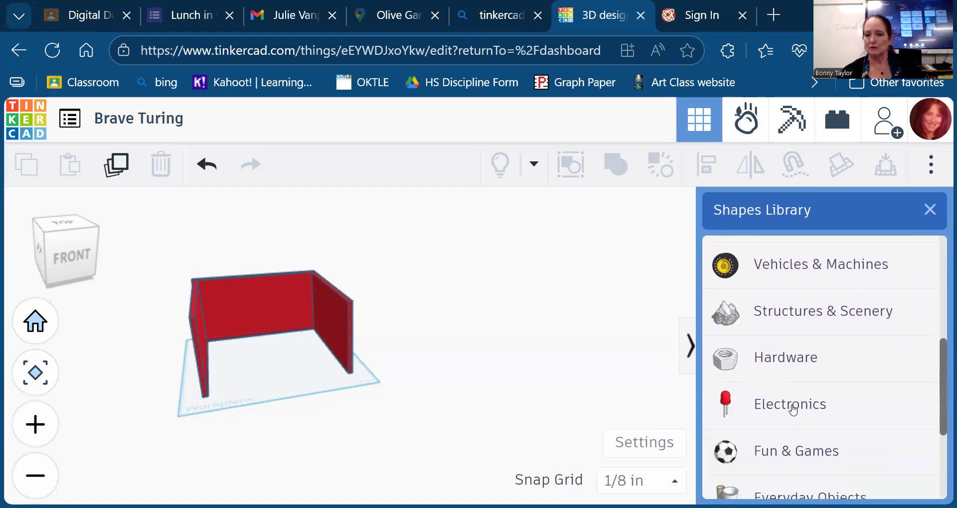
pyautogui.scroll(-1, 793, 410)
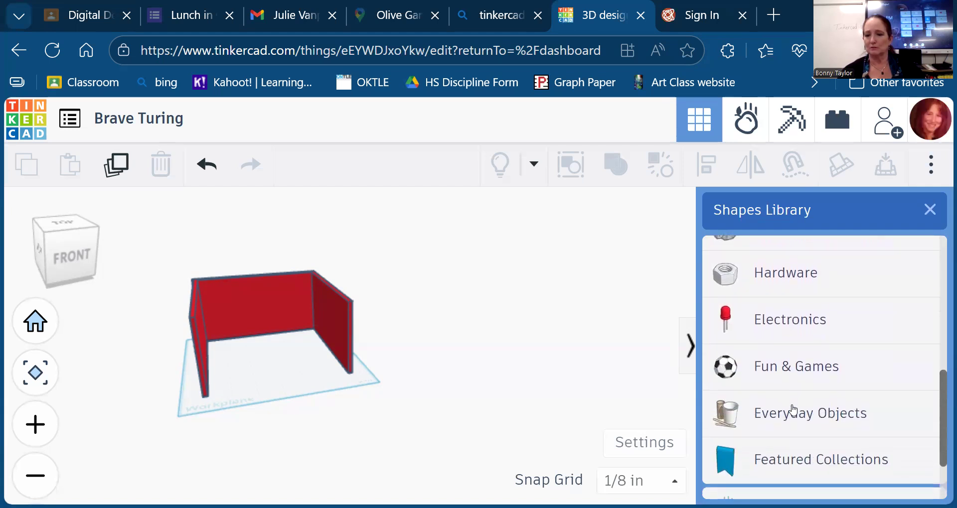
pyautogui.click(796, 371)
pyautogui.click(823, 466)
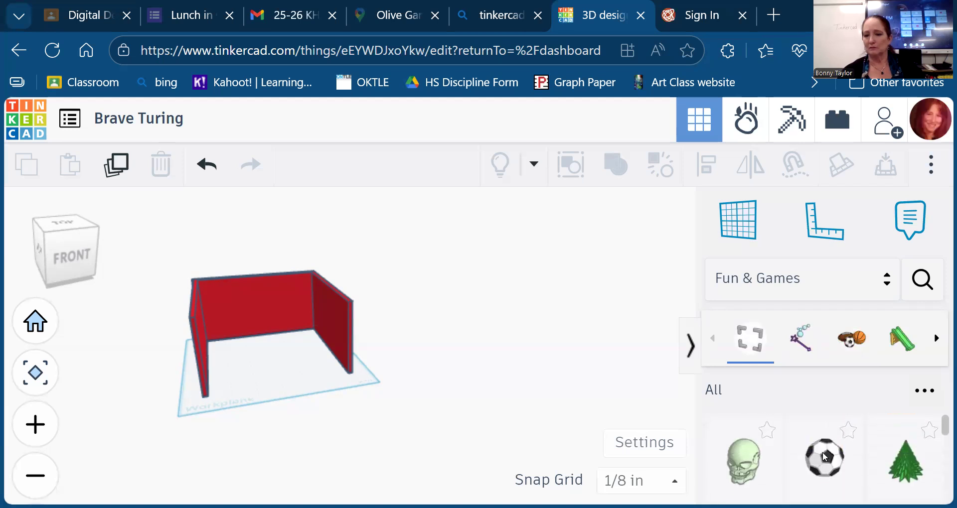
pyautogui.scroll(-3, 824, 456)
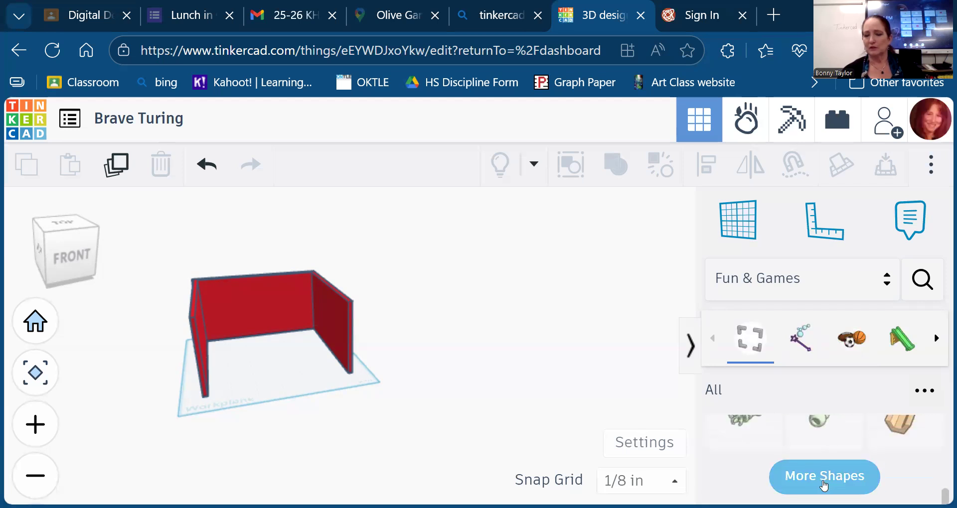
pyautogui.click(823, 478)
pyautogui.scroll(-5, 824, 483)
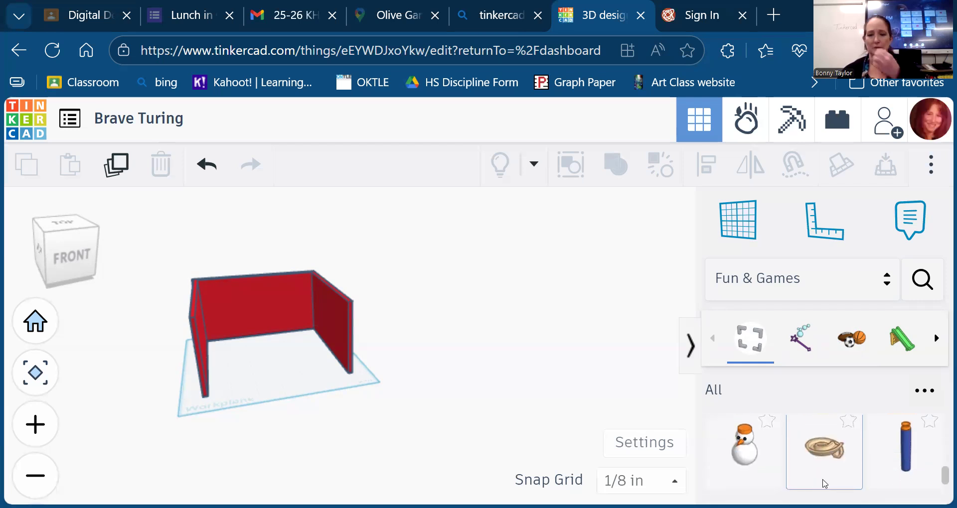
pyautogui.scroll(-1, 824, 483)
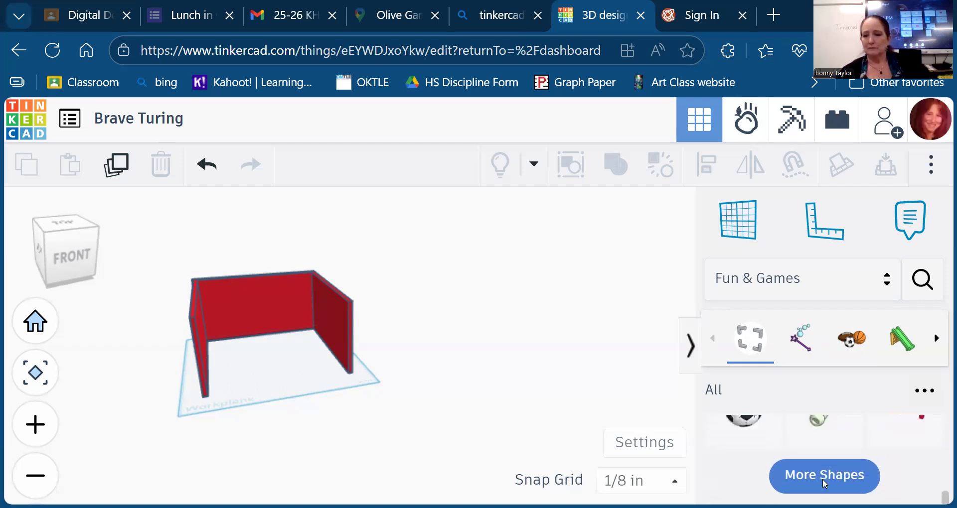
# - Load several more batches of Fun & Games shapes, bringing in the pumpkin and trophy
pyautogui.click(814, 472)
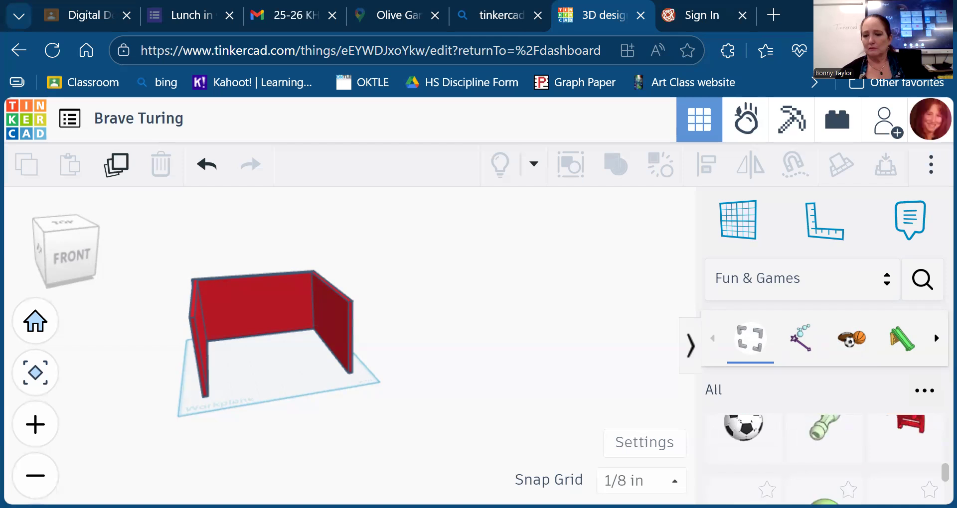
pyautogui.scroll(-5, 826, 476)
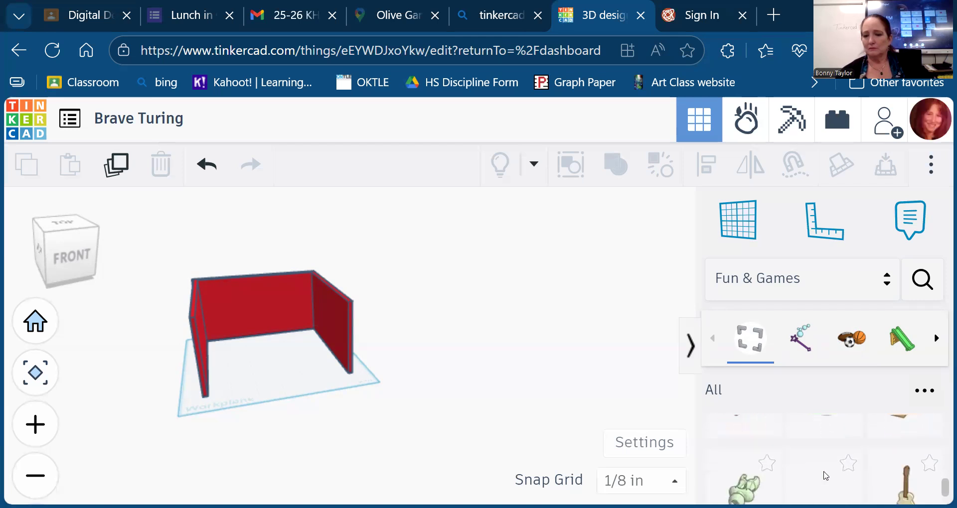
pyautogui.scroll(-3, 825, 476)
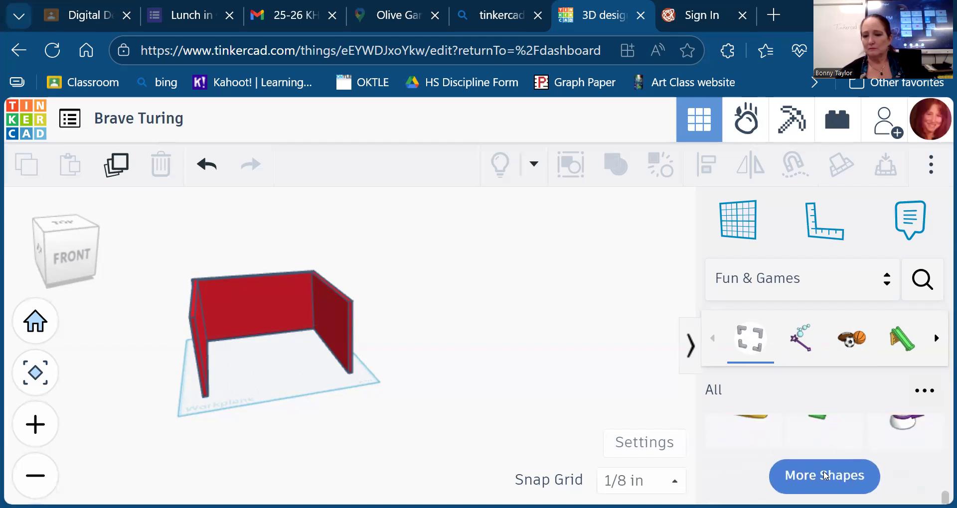
pyautogui.click(825, 476)
pyautogui.scroll(-5, 826, 476)
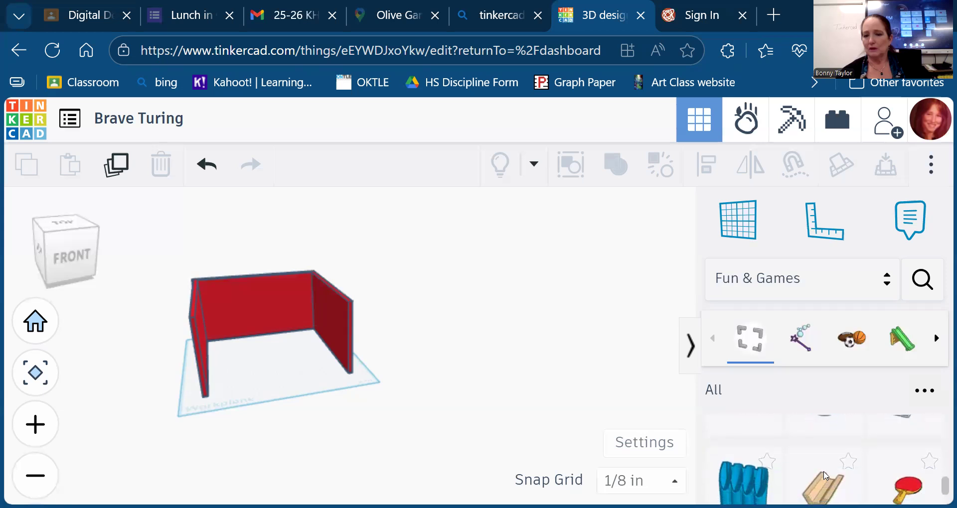
pyautogui.scroll(-5, 826, 476)
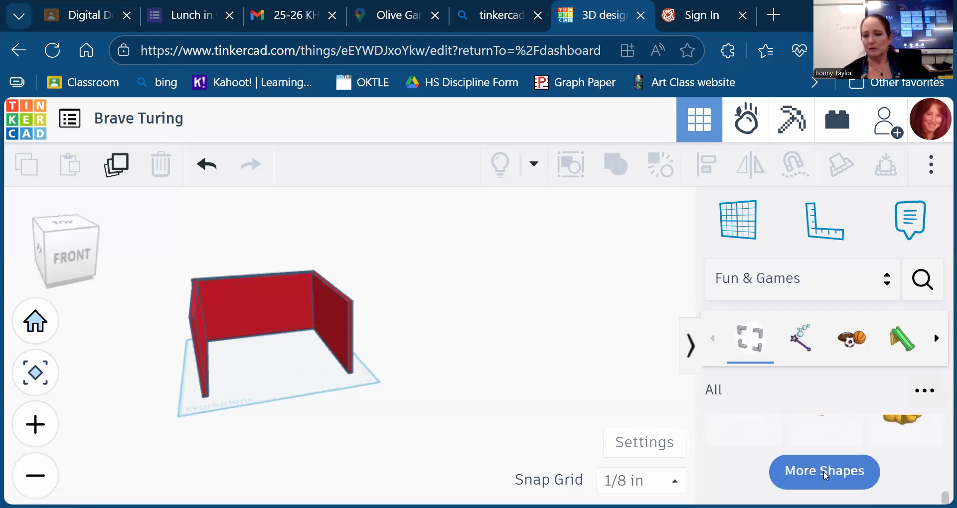
pyautogui.click(825, 476)
pyautogui.scroll(-3, 826, 476)
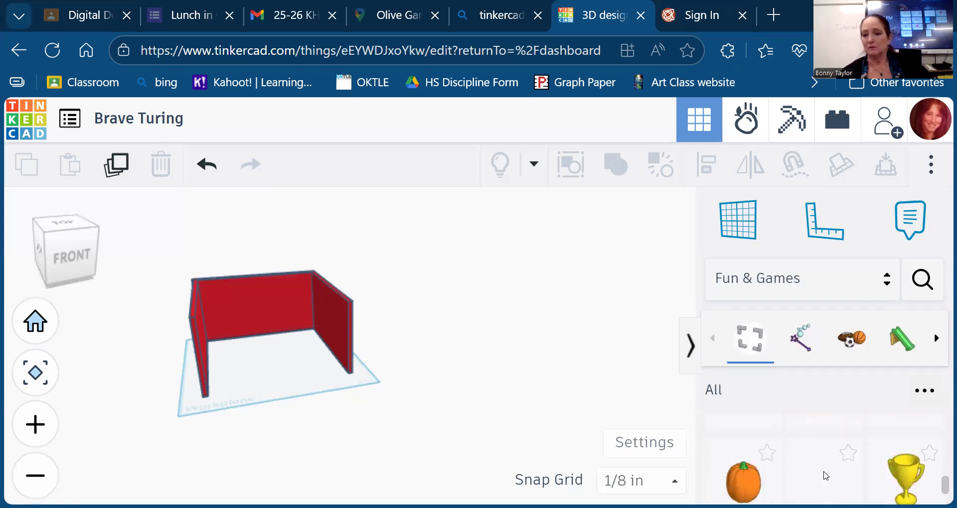
pyautogui.scroll(-5, 826, 476)
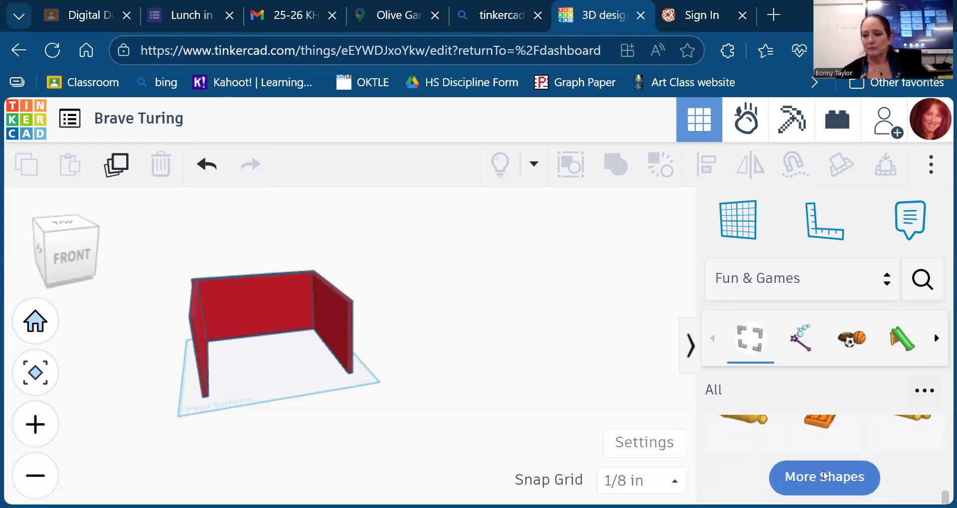
pyautogui.click(825, 476)
pyautogui.scroll(-1, 824, 481)
pyautogui.scroll(-5, 824, 482)
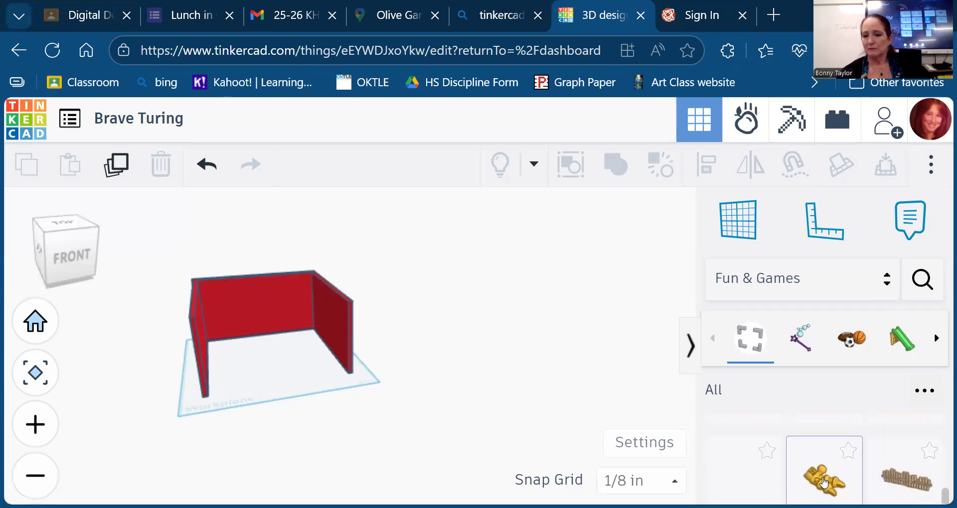
pyautogui.scroll(-5, 823, 482)
pyautogui.scroll(2, 824, 482)
pyautogui.scroll(-2, 824, 482)
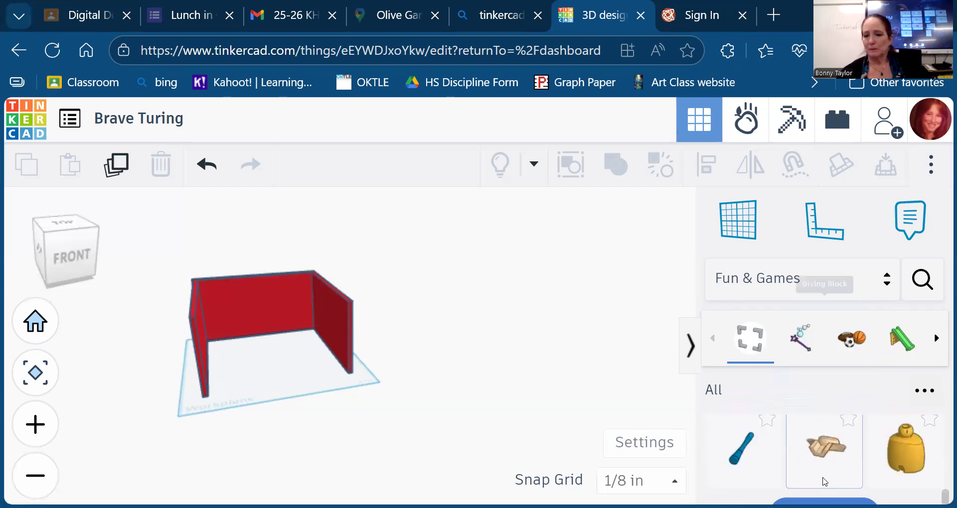
pyautogui.scroll(-1, 824, 483)
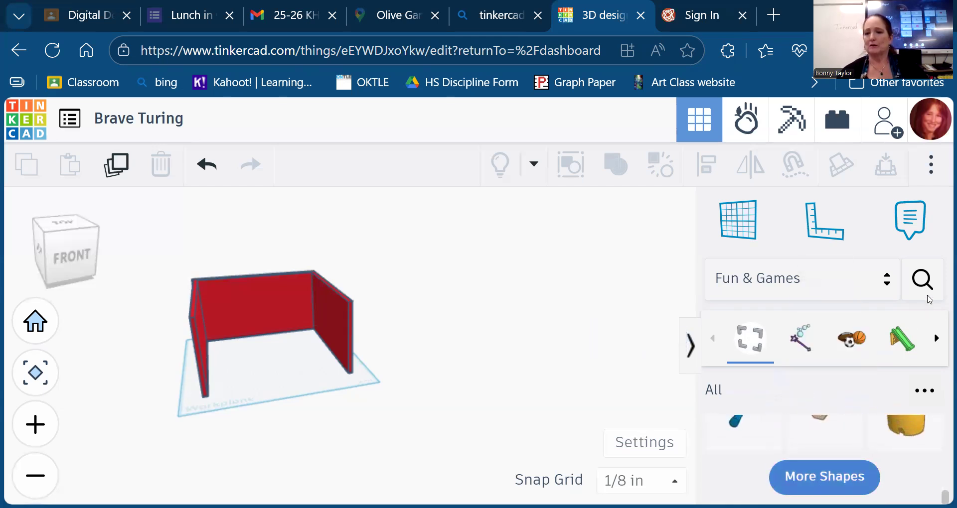
# - Search 'bed' and drop the red community Double Bed, about 2.362 in wide, inside the room
pyautogui.click(921, 281)
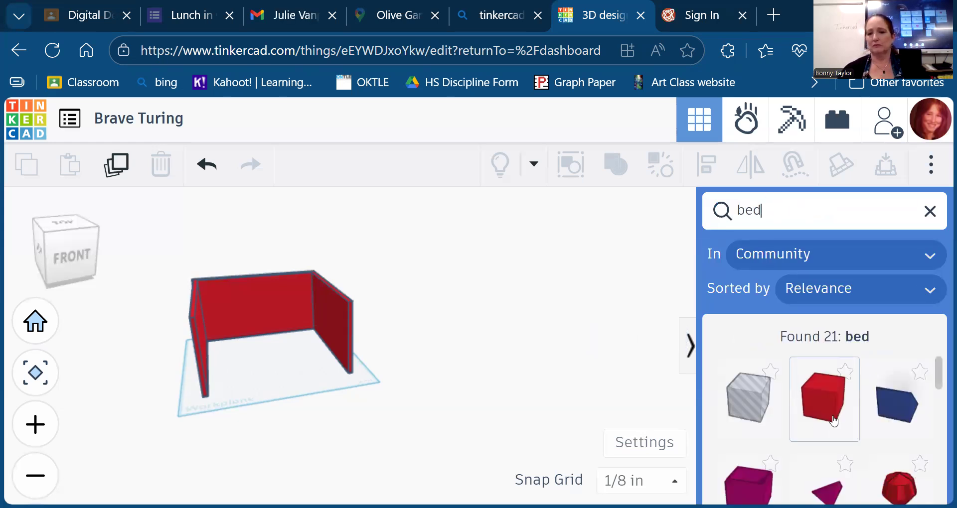
pyautogui.scroll(-8, 833, 422)
pyautogui.scroll(1, 840, 421)
pyautogui.click(748, 467)
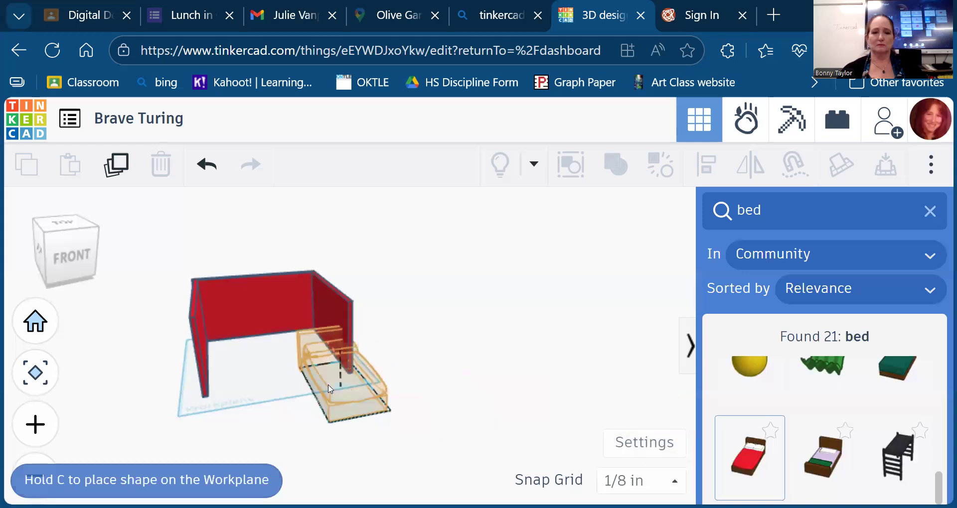
pyautogui.click(277, 371)
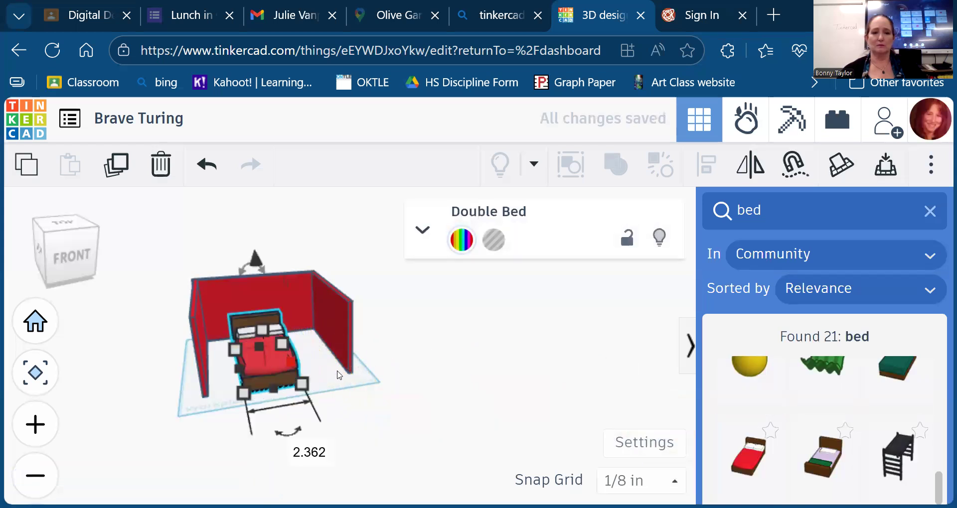
pyautogui.click(855, 214)
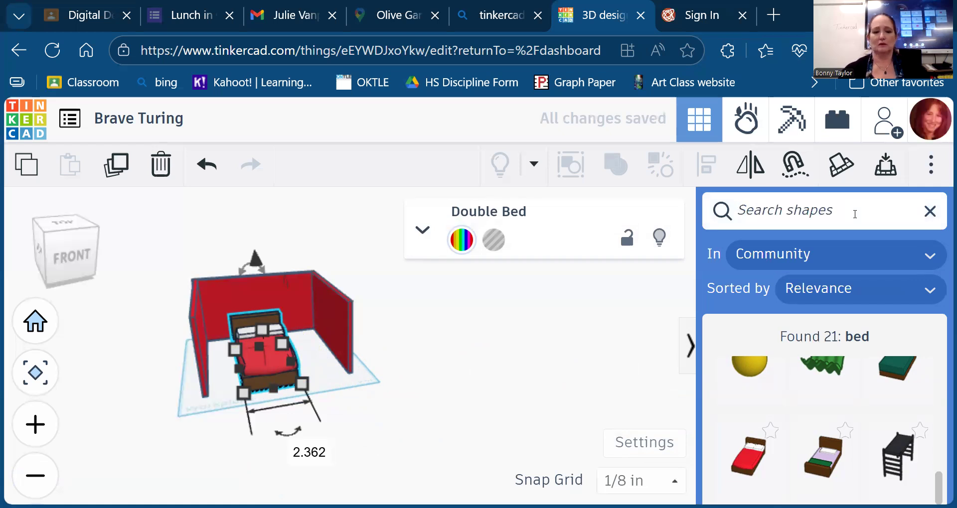
# - Search 'win' and place the Window 4 Pane against the back wall beside the bed
pyautogui.write('window')
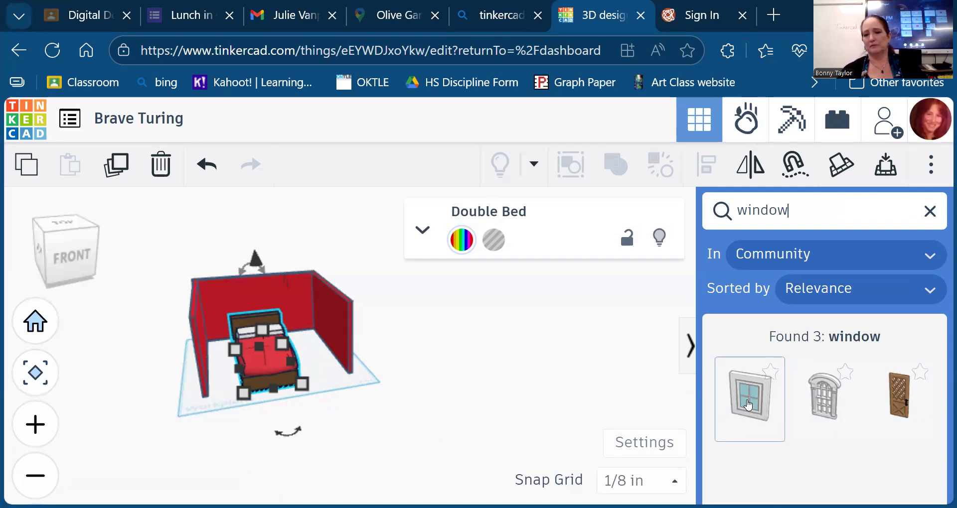
pyautogui.click(747, 405)
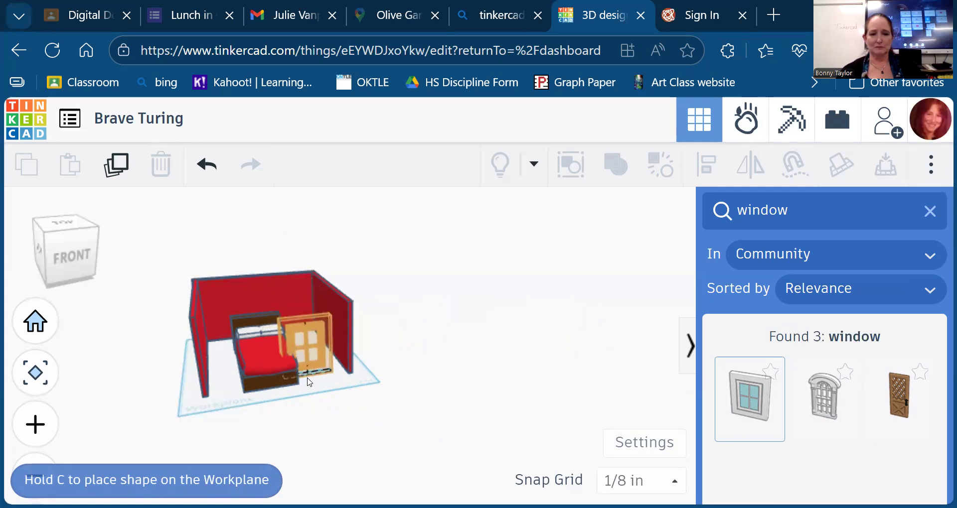
pyautogui.click(295, 319)
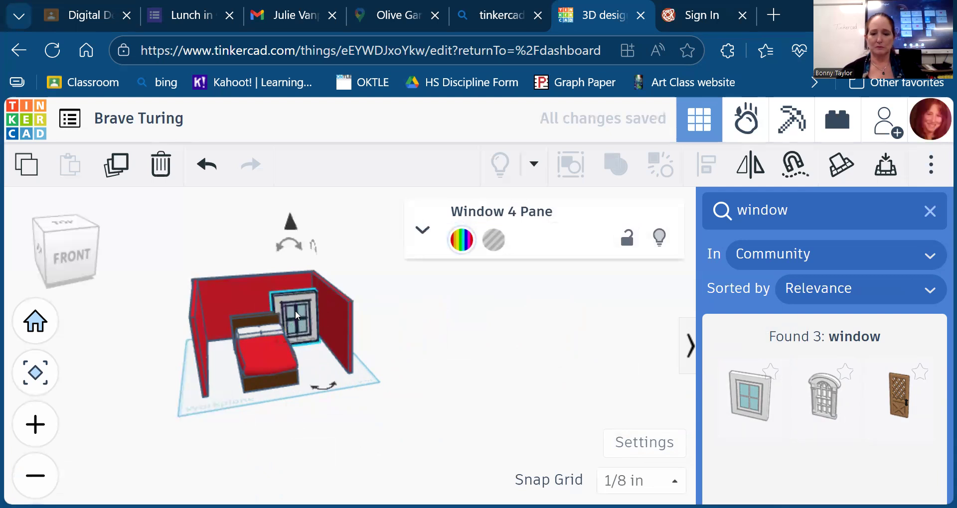
# - Nudge the window with four Up-arrow moves into the back wall behind the bed
pyautogui.moveTo(74, 241); pyautogui.dragTo(78, 259)
pyautogui.press('Up')
pyautogui.press('Up')
pyautogui.press('Up')
pyautogui.press('Up')
pyautogui.press('Up')
pyautogui.press('Up')
pyautogui.press('Up')
pyautogui.press('Up')
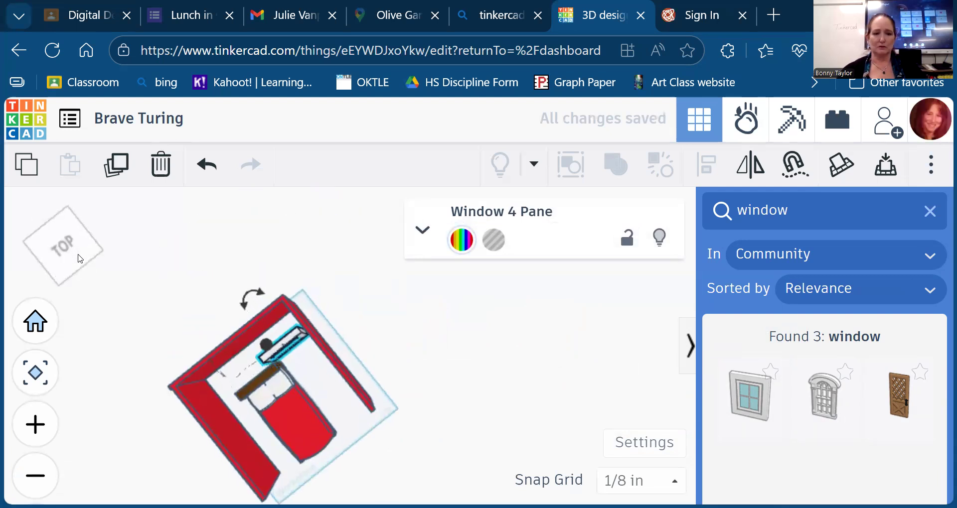
pyautogui.press('Up')
pyautogui.press('Up')
pyautogui.press('Up')
pyautogui.press('Up')
pyautogui.press('Up')
pyautogui.press('Up')
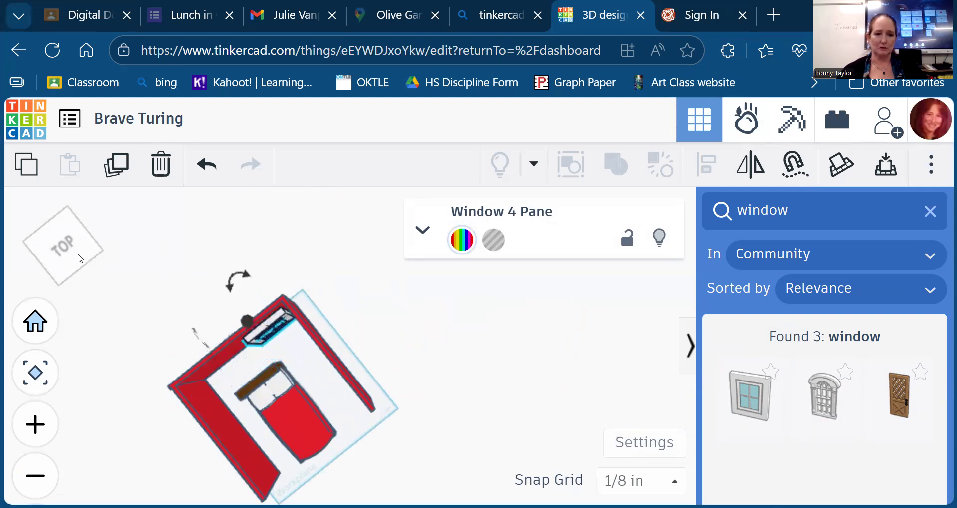
pyautogui.press('Up')
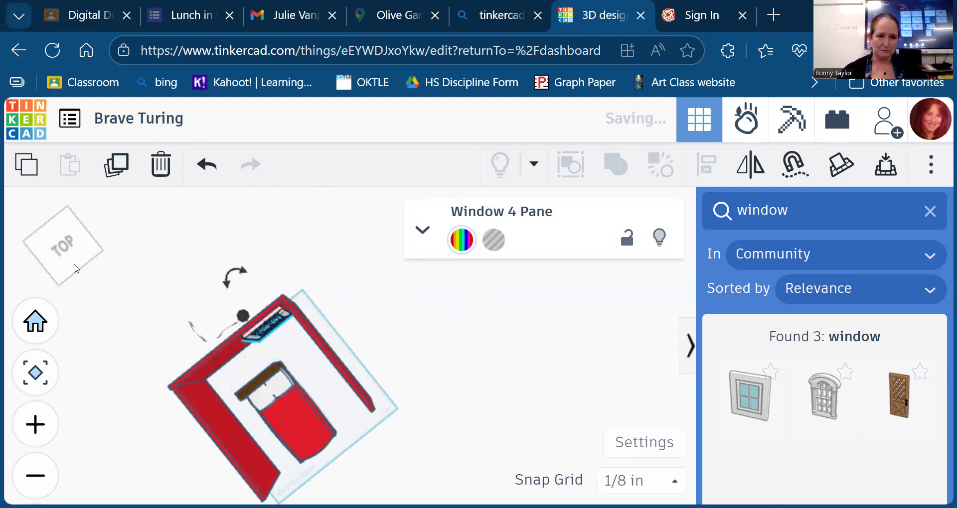
pyautogui.click(63, 261)
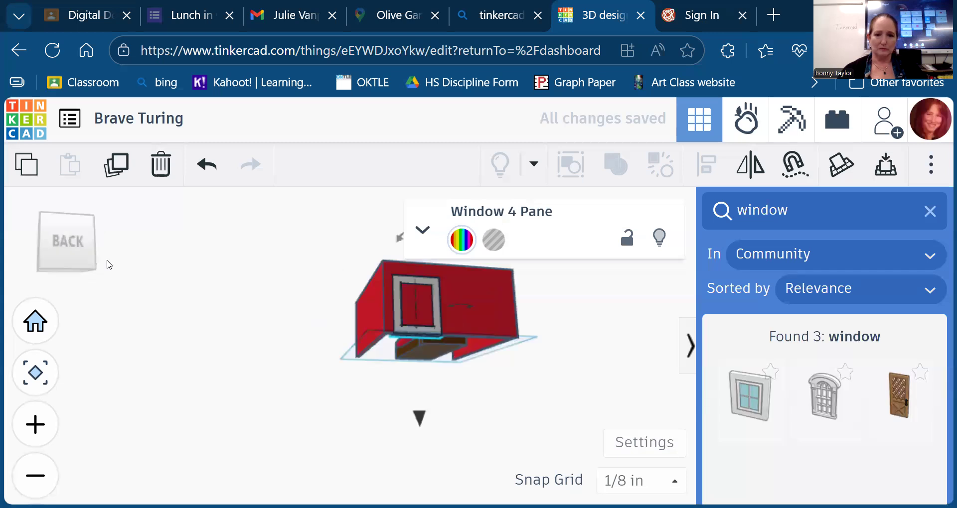
pyautogui.press('Up')
pyautogui.press('Up')
pyautogui.press('Up')
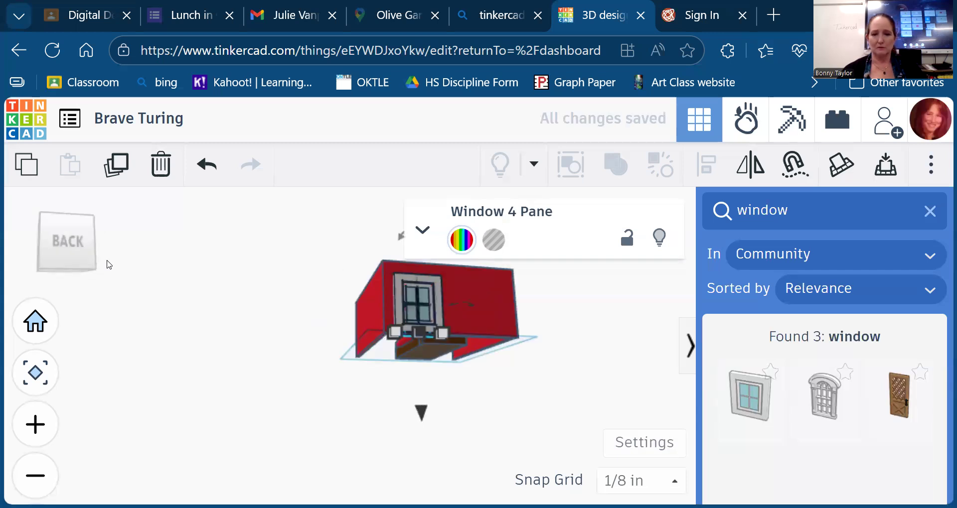
pyautogui.moveTo(78, 243); pyautogui.dragTo(149, 252)
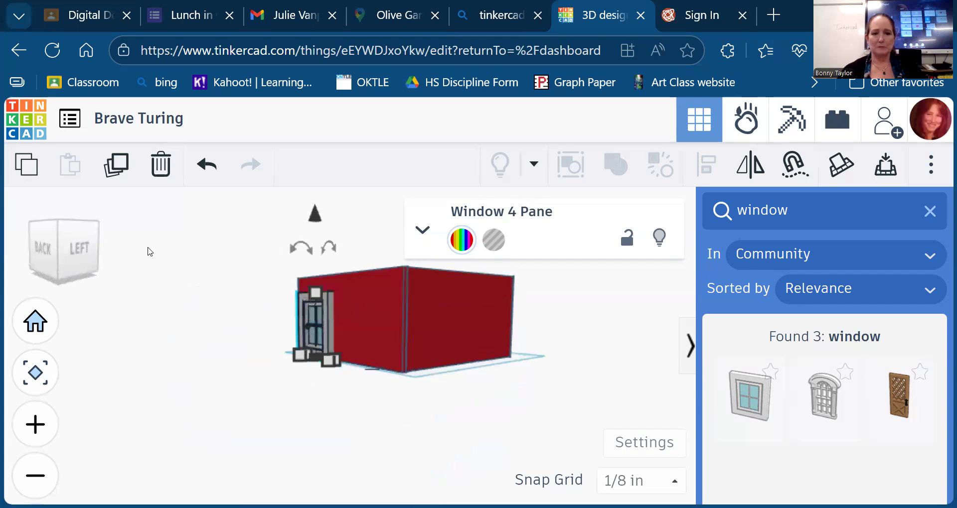
pyautogui.moveTo(79, 254); pyautogui.dragTo(73, 262)
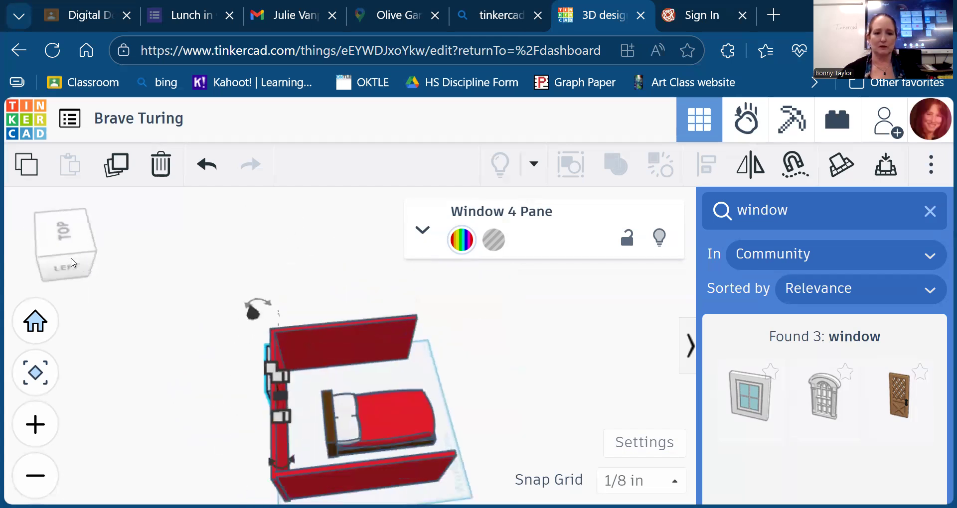
# - Shrink the window slightly and line it up with the wall
pyautogui.moveTo(287, 420); pyautogui.dragTo(296, 415)
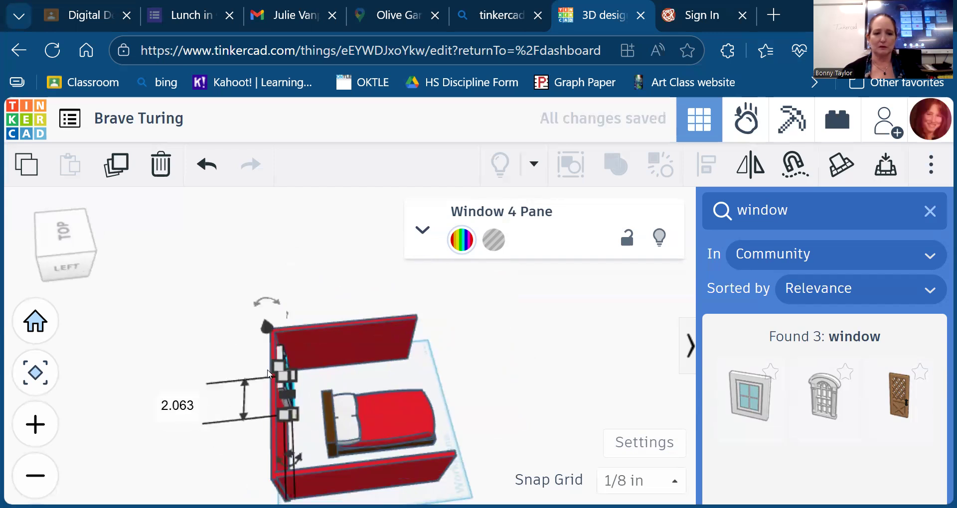
pyautogui.moveTo(77, 267); pyautogui.dragTo(82, 287)
pyautogui.moveTo(297, 400); pyautogui.dragTo(287, 399)
pyautogui.moveTo(73, 259); pyautogui.dragTo(139, 258)
pyautogui.moveTo(77, 250); pyautogui.dragTo(84, 256)
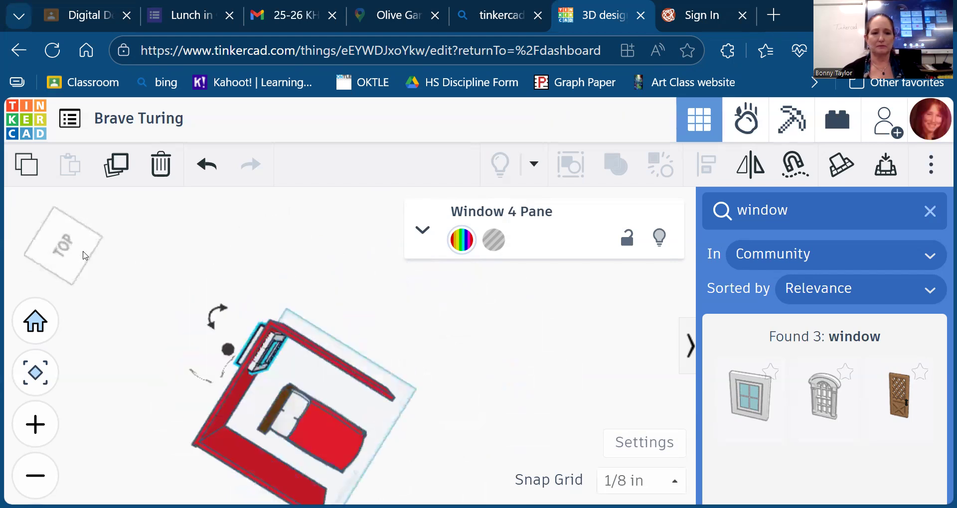
pyautogui.moveTo(212, 328); pyautogui.dragTo(211, 327)
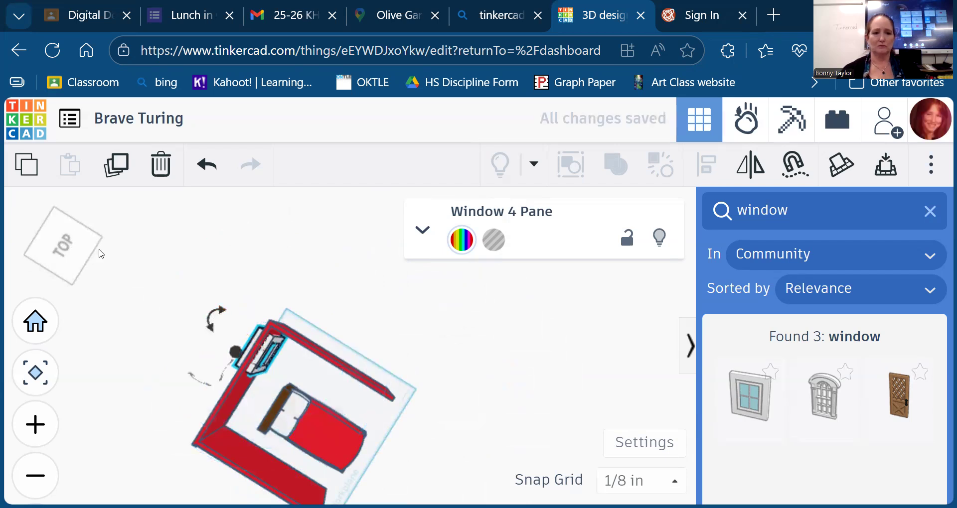
pyautogui.click(70, 245)
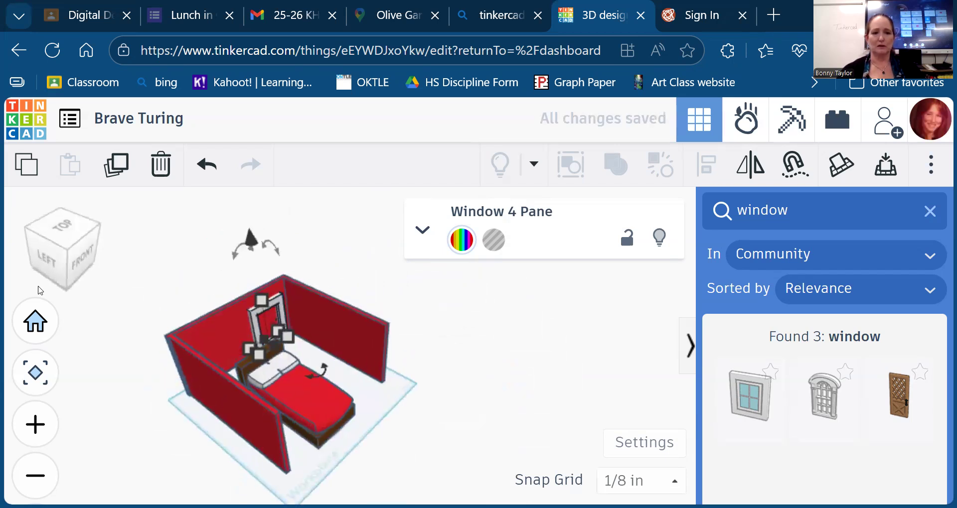
# - Resize the window from its corner handle to 1.688 in wide, then check it from the back view
pyautogui.moveTo(85, 226); pyautogui.dragTo(75, 203)
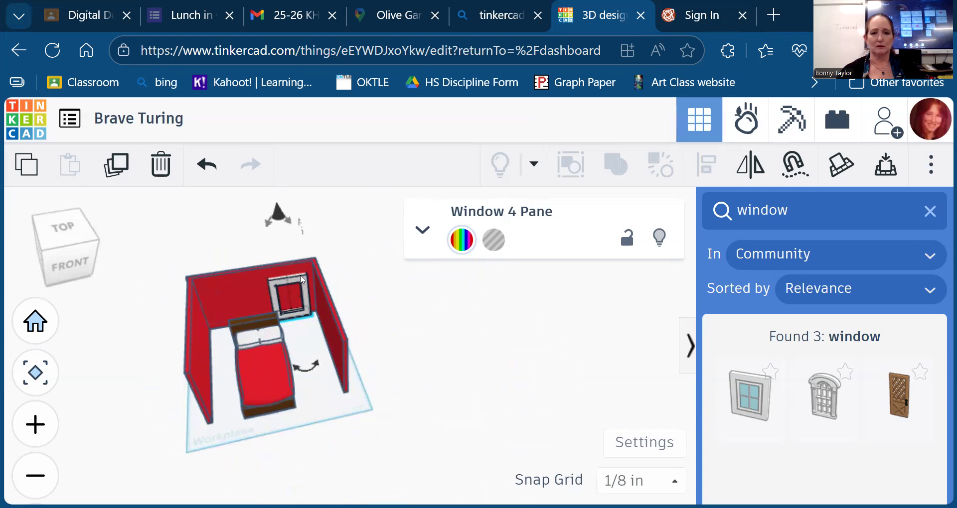
pyautogui.moveTo(72, 218); pyautogui.dragTo(76, 242)
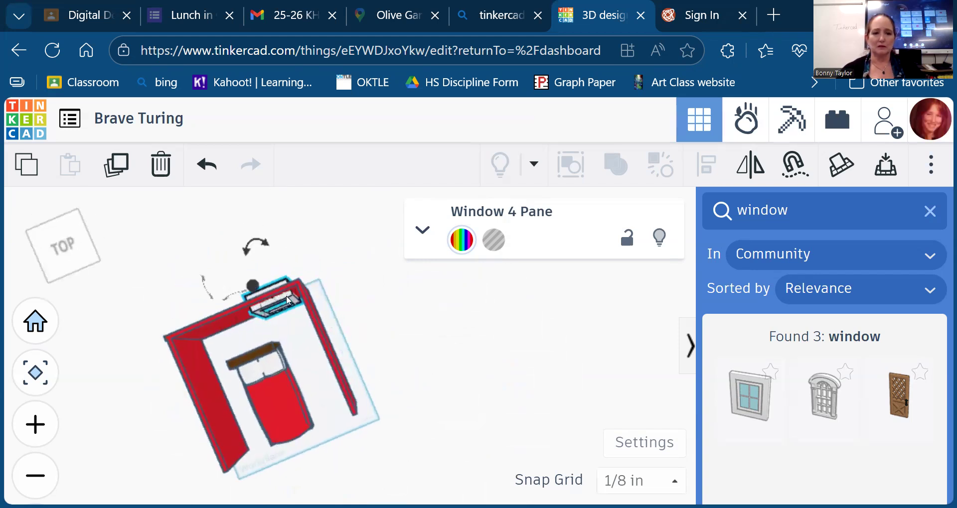
pyautogui.moveTo(77, 268); pyautogui.dragTo(83, 271)
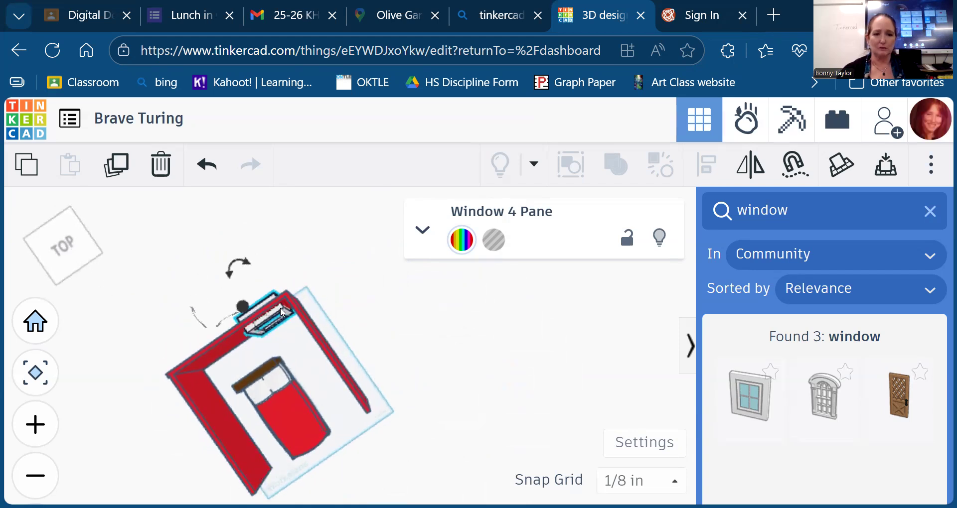
pyautogui.moveTo(77, 278); pyautogui.dragTo(103, 280)
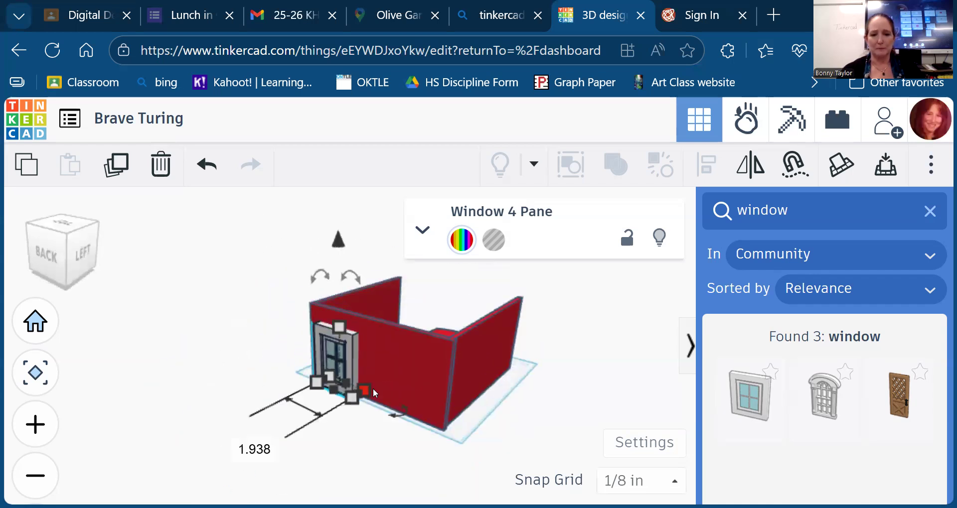
pyautogui.click(366, 388)
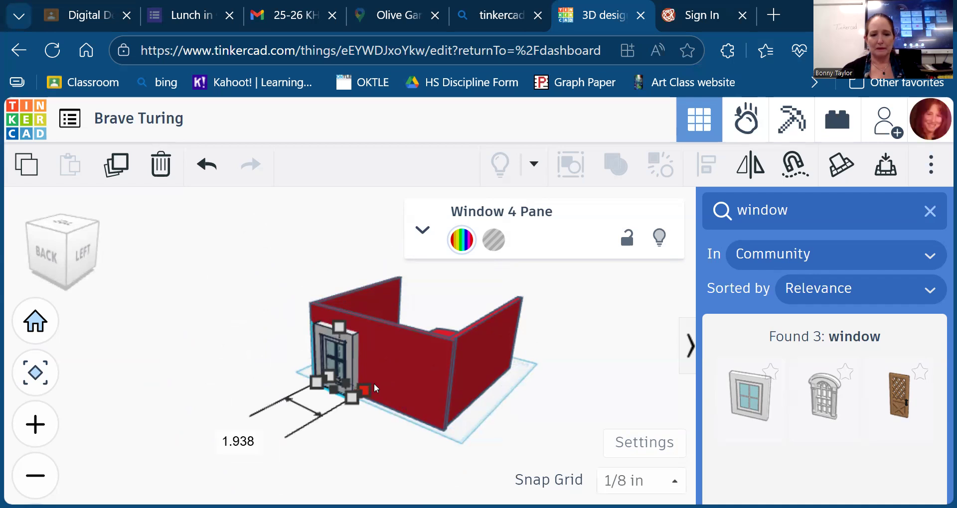
pyautogui.moveTo(378, 382); pyautogui.dragTo(377, 379)
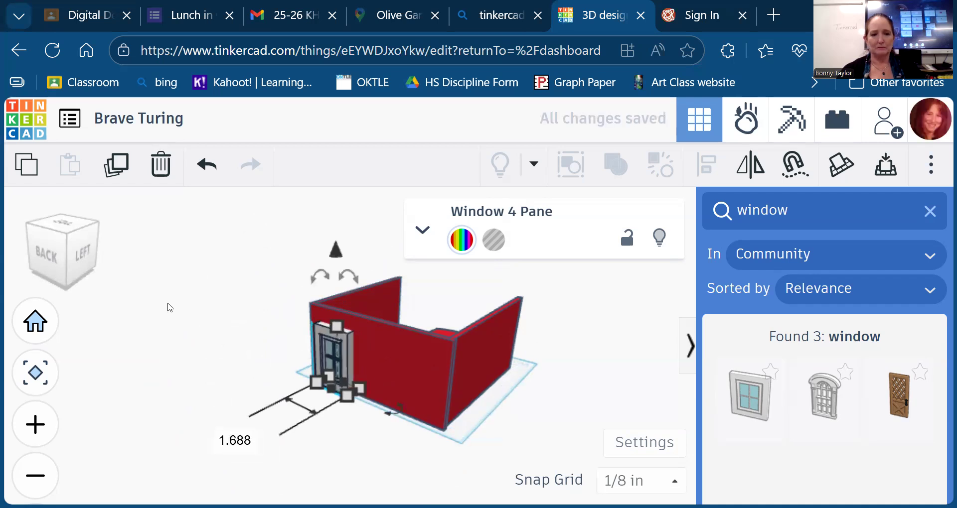
pyautogui.moveTo(59, 247)
pyautogui.mouseDown()
pyautogui.moveTo(53, 270)
pyautogui.moveTo(35, 263)
pyautogui.moveTo(55, 252)
pyautogui.mouseUp()
pyautogui.moveTo(338, 279); pyautogui.dragTo(353, 289)
pyautogui.click(54, 229)
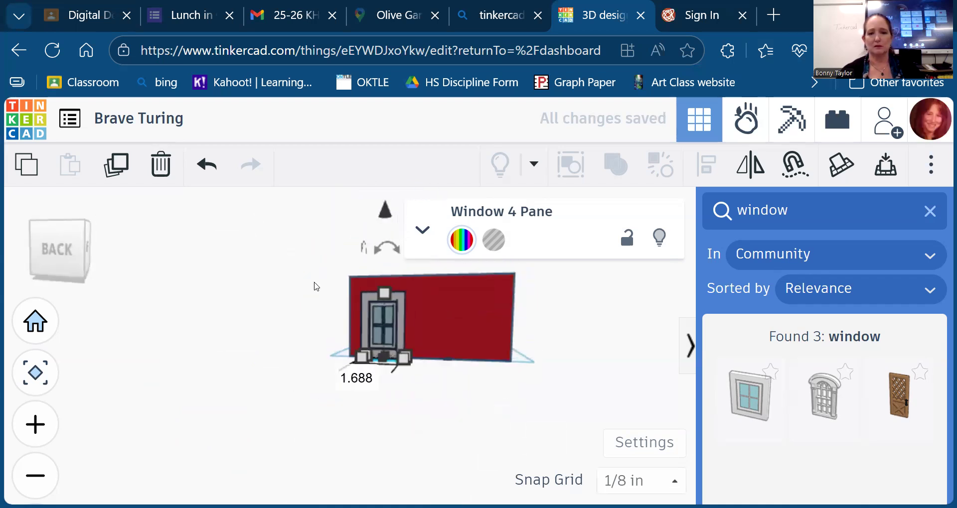
# - Set the window as a hole, then delete it from the room
pyautogui.click(495, 241)
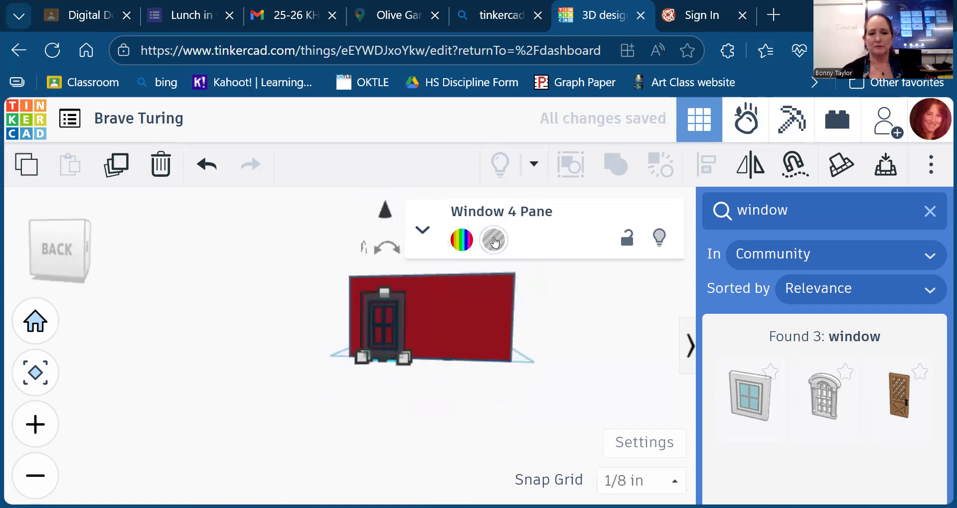
pyautogui.moveTo(37, 267); pyautogui.dragTo(78, 288)
pyautogui.press('Delete')
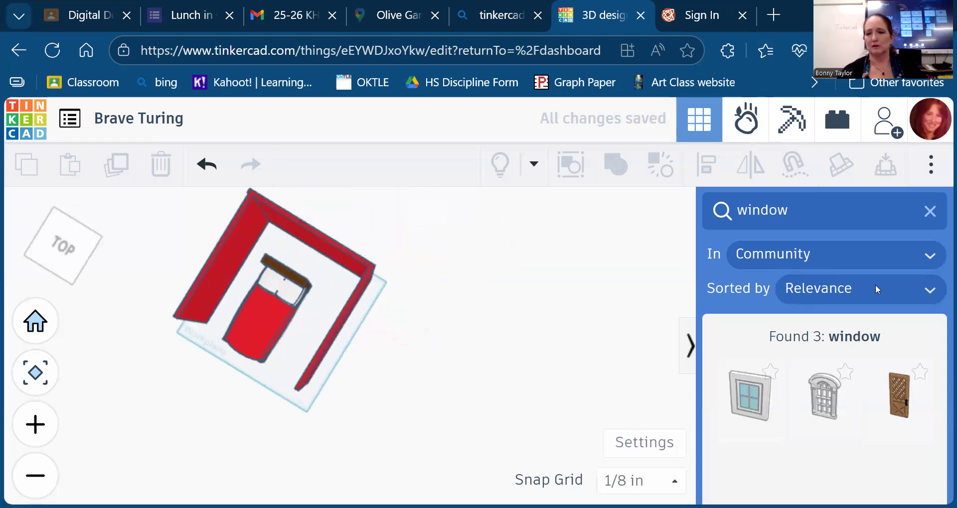
# - Clear the window search and switch the library to Basic Shapes
pyautogui.click(929, 211)
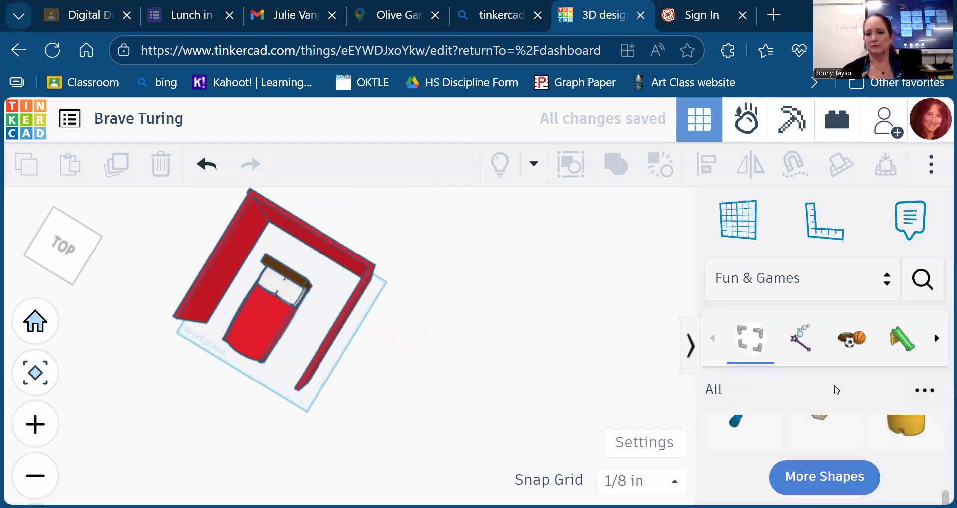
pyautogui.scroll(-2, 836, 390)
pyautogui.scroll(2, 836, 389)
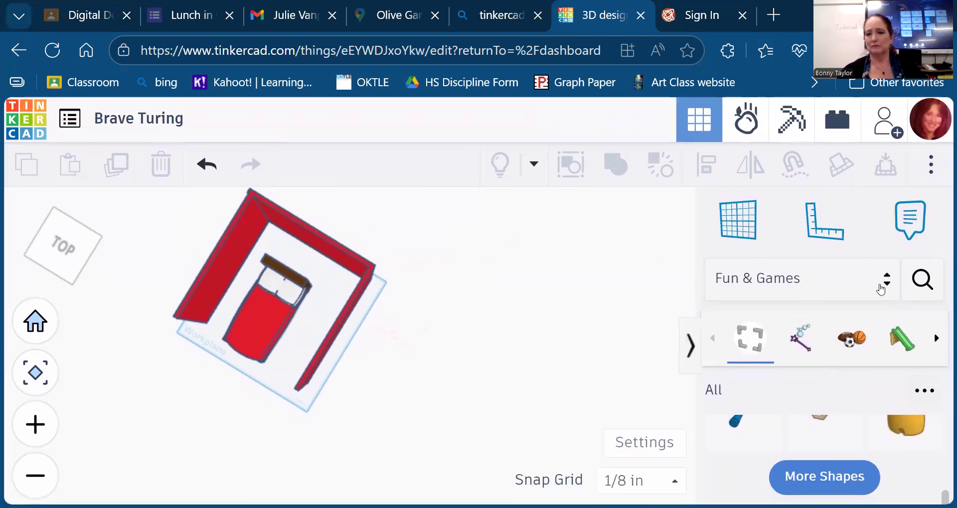
pyautogui.click(888, 284)
pyautogui.scroll(5, 785, 291)
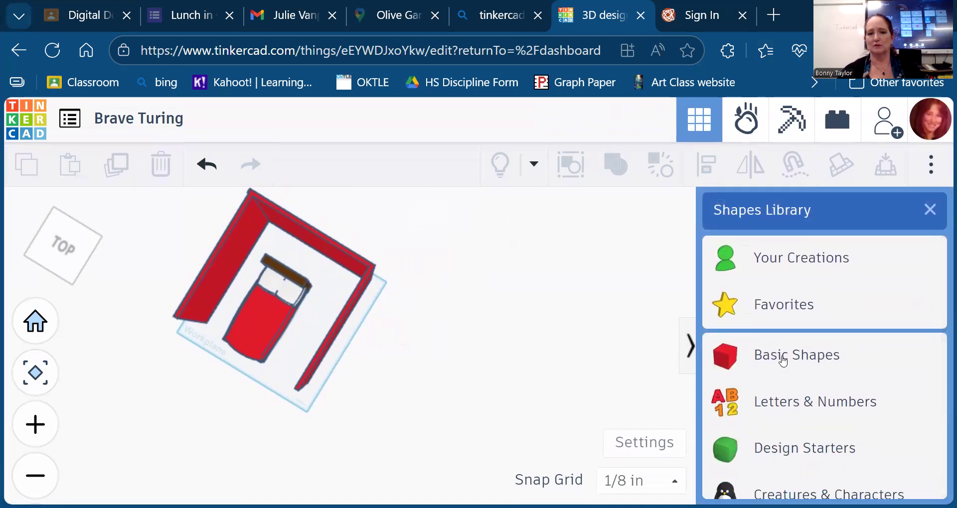
pyautogui.click(780, 366)
# - Nudge the Double Bed up and left against the back wall, then view from the front
pyautogui.click(271, 294)
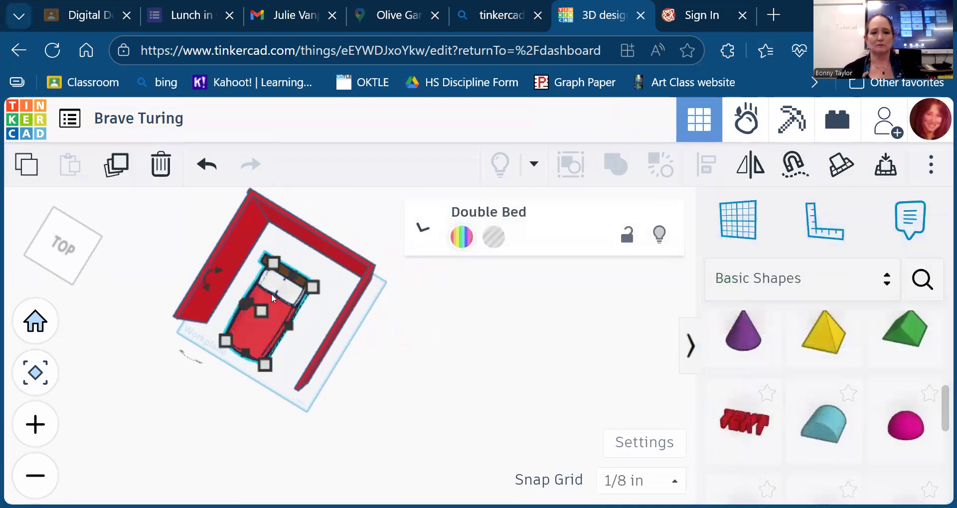
pyautogui.press('Up')
pyautogui.press('Up')
pyautogui.press('Up')
pyautogui.press('Up')
pyautogui.press('Up')
pyautogui.press('Up')
pyautogui.press('Up')
pyautogui.press('Up')
pyautogui.press('Up')
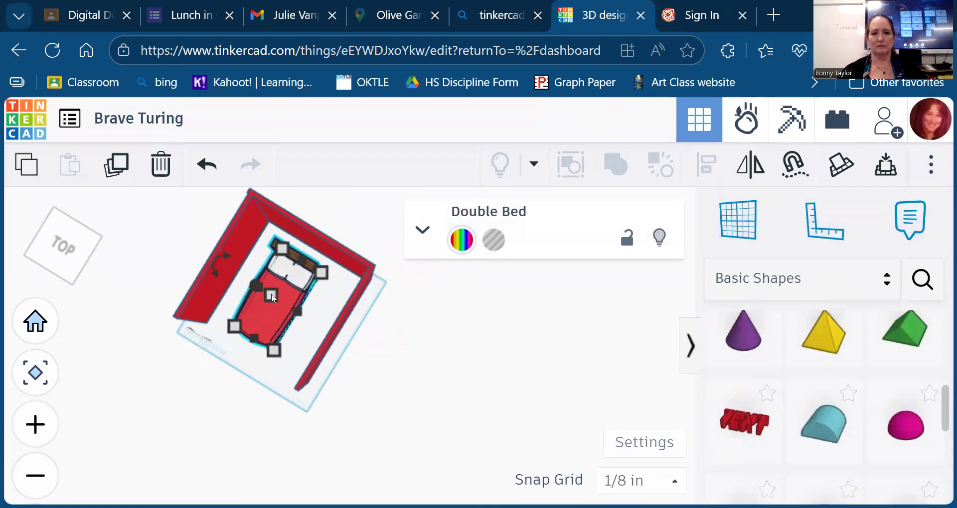
pyautogui.press('Left')
pyautogui.press('Left')
pyautogui.press('Left')
pyautogui.press('Left')
pyautogui.press('Left')
pyautogui.press('Left')
pyautogui.press('Left')
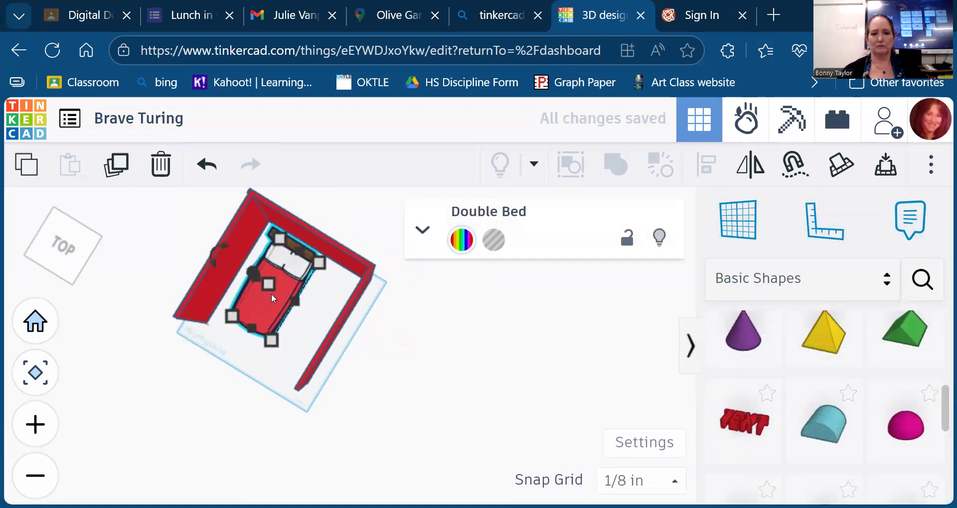
pyautogui.click(78, 244)
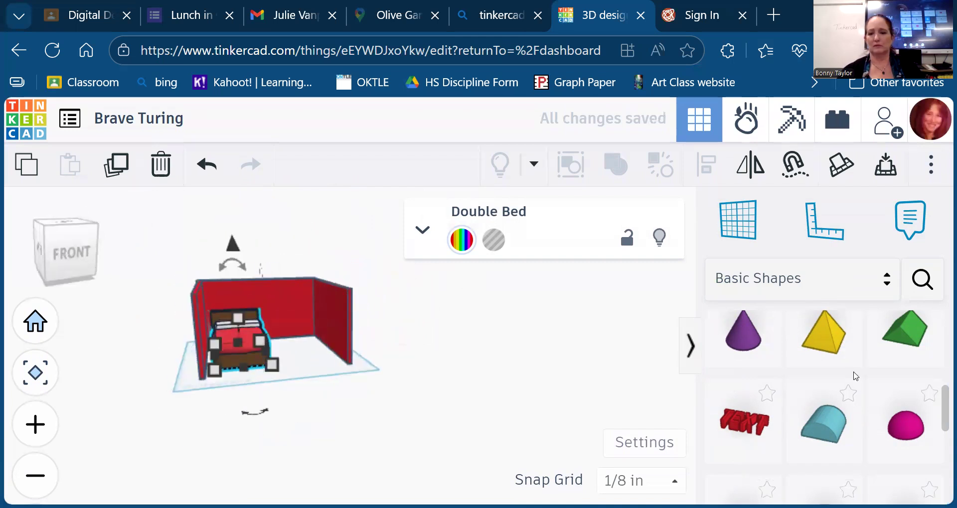
pyautogui.scroll(5, 855, 376)
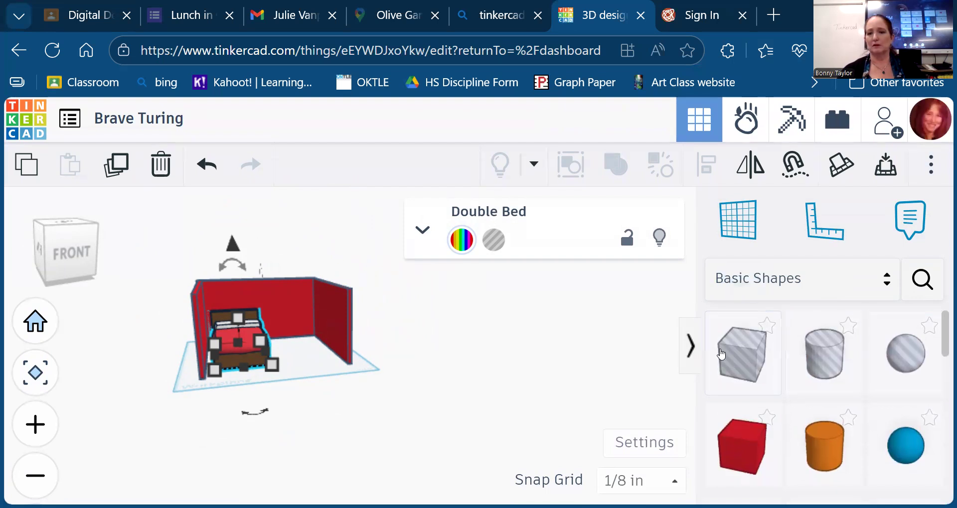
# - Add a Box Hole beside the headboard, raised about 0.127 in and nudged into the wall
pyautogui.moveTo(745, 370); pyautogui.dragTo(285, 307)
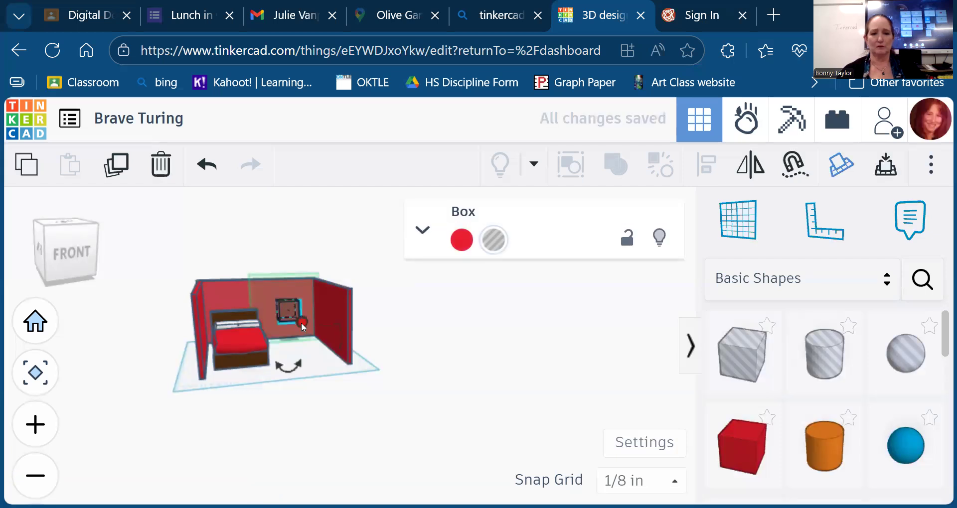
pyautogui.moveTo(71, 243); pyautogui.dragTo(79, 253)
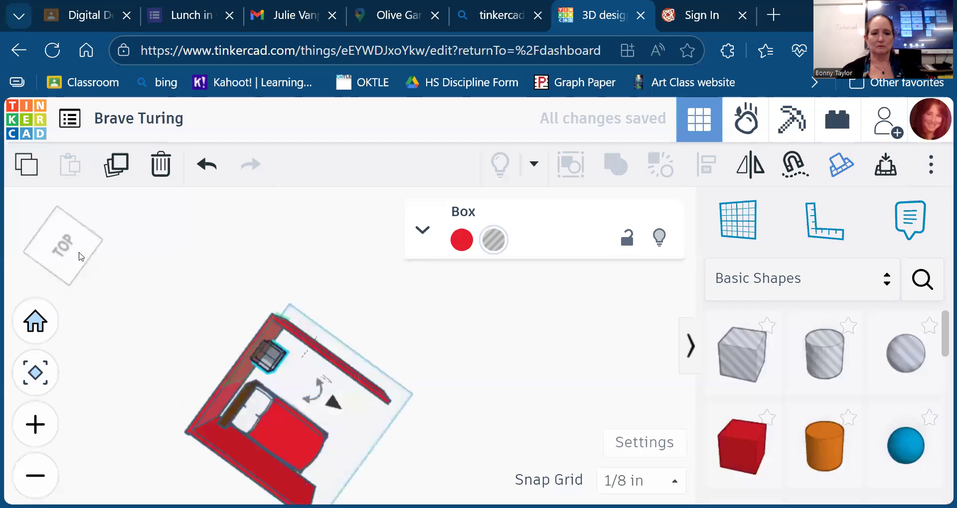
pyautogui.hotkey('ctrl', 'Up')
pyautogui.hotkey('ctrl', 'Up')
pyautogui.hotkey('ctrl', 'Up')
pyautogui.hotkey('ctrl', 'Up')
pyautogui.hotkey('ctrl', 'Up')
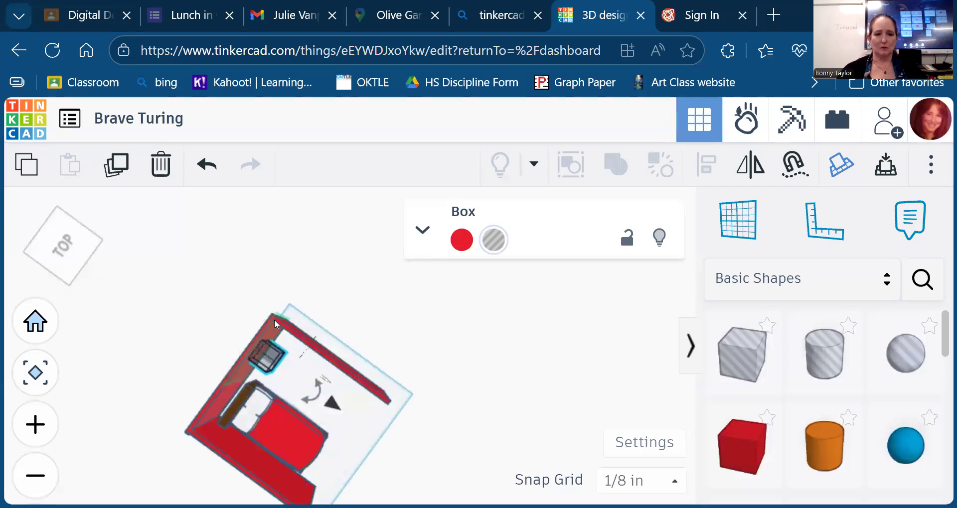
pyautogui.hotkey('ctrl', 'Up')
pyautogui.hotkey('ctrl', 'Up')
pyautogui.hotkey('ctrl', 'Up')
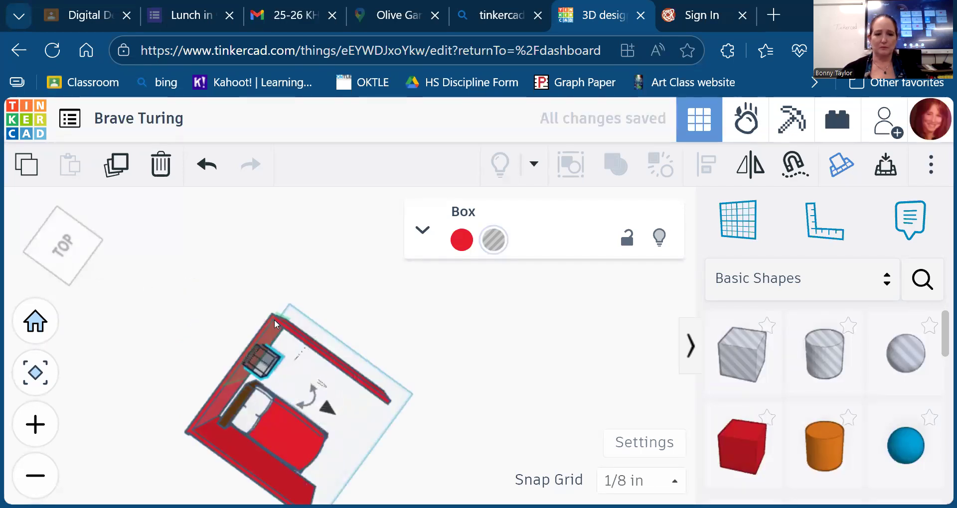
pyautogui.press('Up')
pyautogui.press('Up')
pyautogui.press('Up')
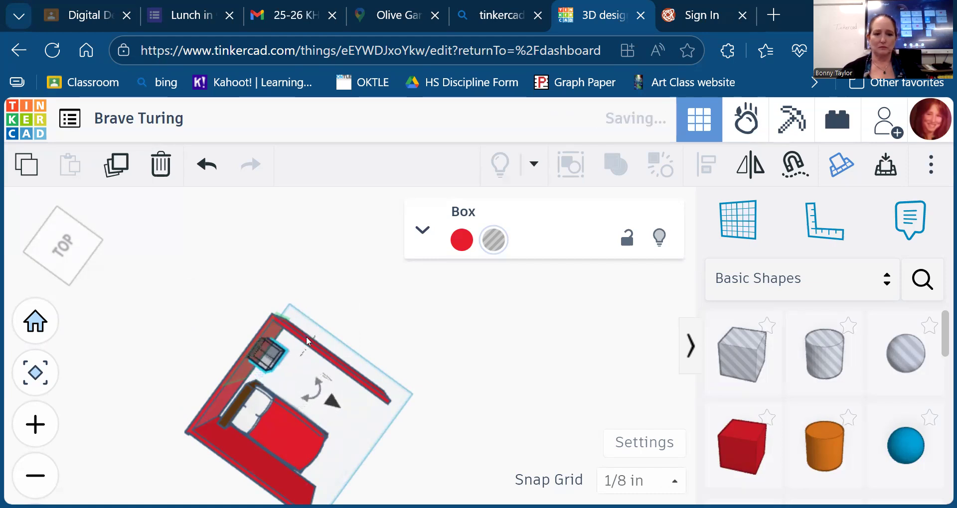
pyautogui.moveTo(271, 355); pyautogui.dragTo(245, 338)
pyautogui.moveTo(63, 259)
pyautogui.mouseDown()
pyautogui.moveTo(84, 270)
pyautogui.moveTo(67, 266)
pyautogui.mouseUp()
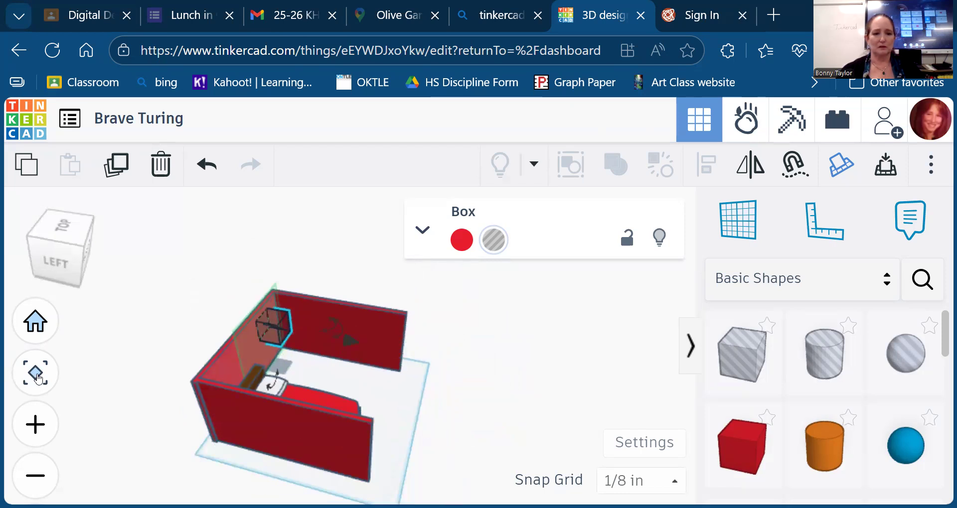
# - Narrow the hole box to 7/8, nudge it forward and slightly enlarge its footprint
pyautogui.click(21, 375)
pyautogui.moveTo(249, 446)
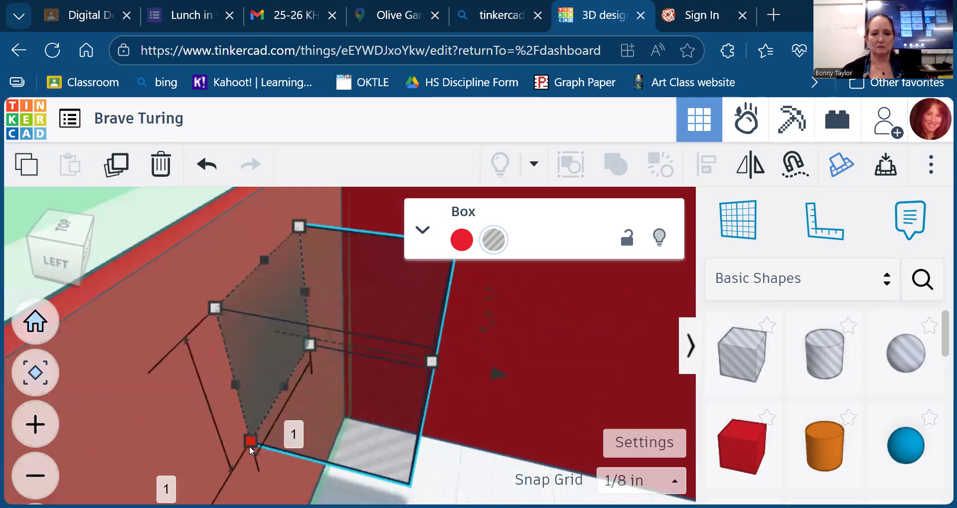
pyautogui.moveTo(249, 440); pyautogui.dragTo(316, 415)
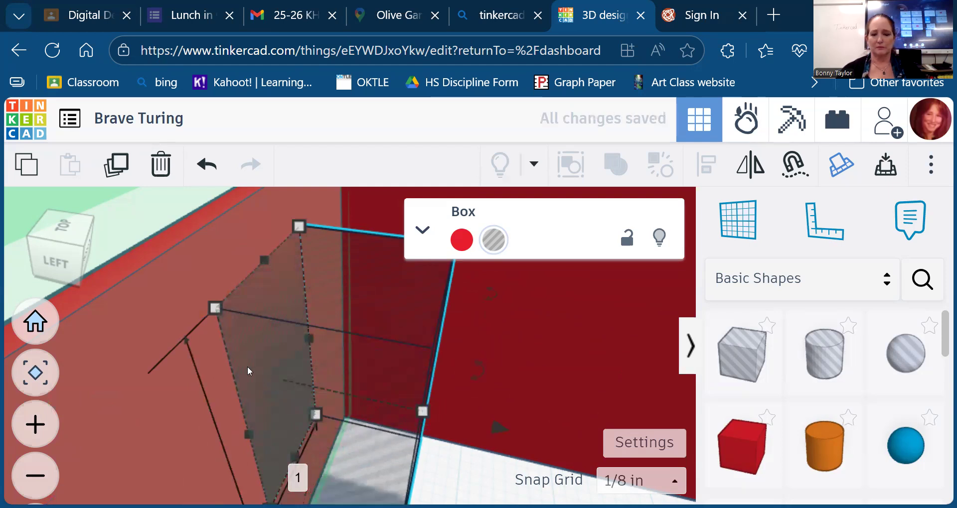
pyautogui.press('Down')
pyautogui.moveTo(201, 318); pyautogui.dragTo(216, 331)
# - Move the hole box into the back wall, lowering its height and adjusting its elevation
pyautogui.click(69, 233)
pyautogui.moveTo(65, 256); pyautogui.dragTo(88, 254)
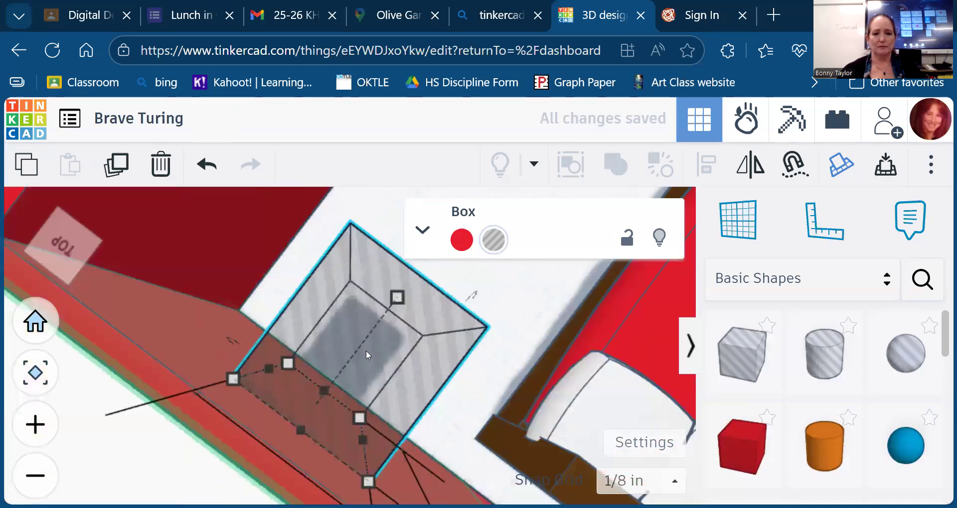
pyautogui.moveTo(301, 428)
pyautogui.mouseDown()
pyautogui.moveTo(283, 450)
pyautogui.moveTo(304, 429)
pyautogui.mouseUp()
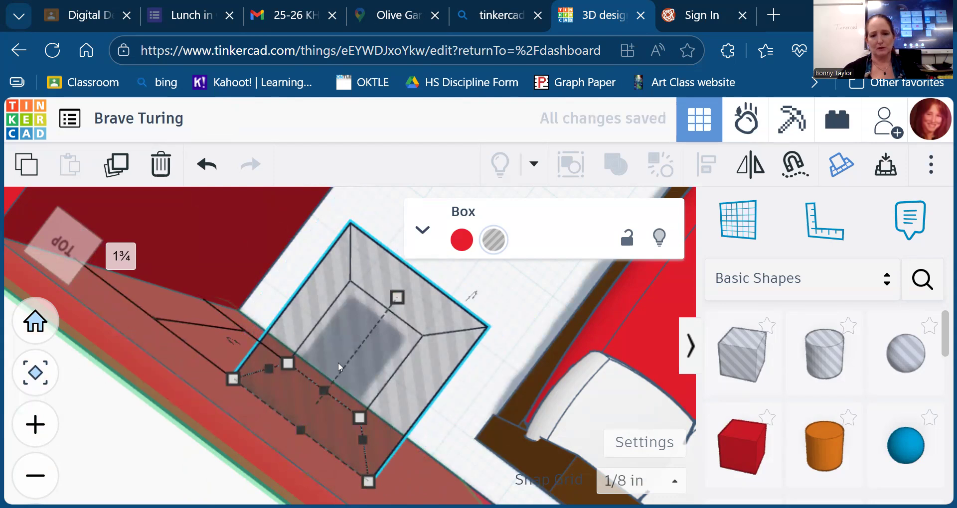
pyautogui.moveTo(392, 308); pyautogui.dragTo(355, 354)
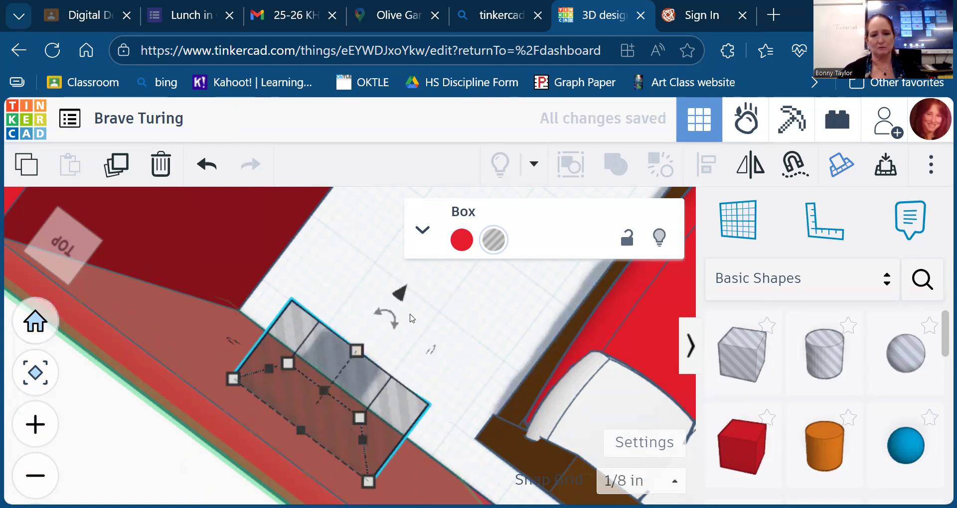
pyautogui.moveTo(406, 305); pyautogui.dragTo(367, 342)
pyautogui.moveTo(41, 282); pyautogui.dragTo(131, 331, button='right')
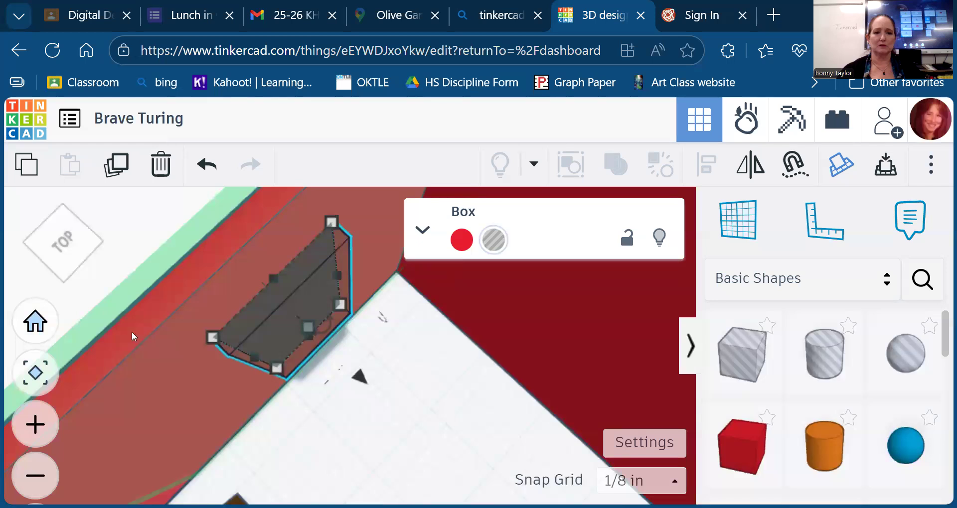
pyautogui.scroll(-5, 110, 233)
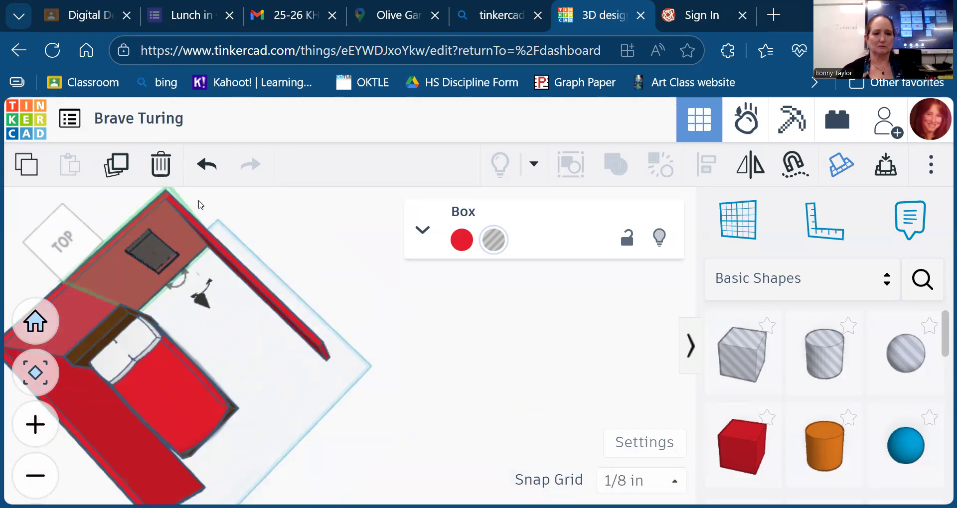
pyautogui.moveTo(72, 246)
pyautogui.mouseDown()
pyautogui.moveTo(62, 209)
pyautogui.moveTo(61, 243)
pyautogui.mouseUp()
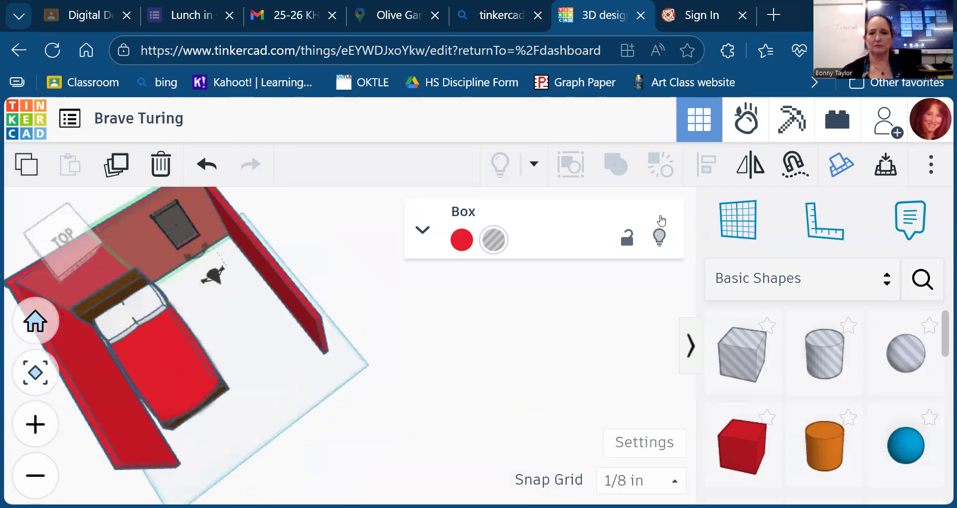
pyautogui.click(395, 393)
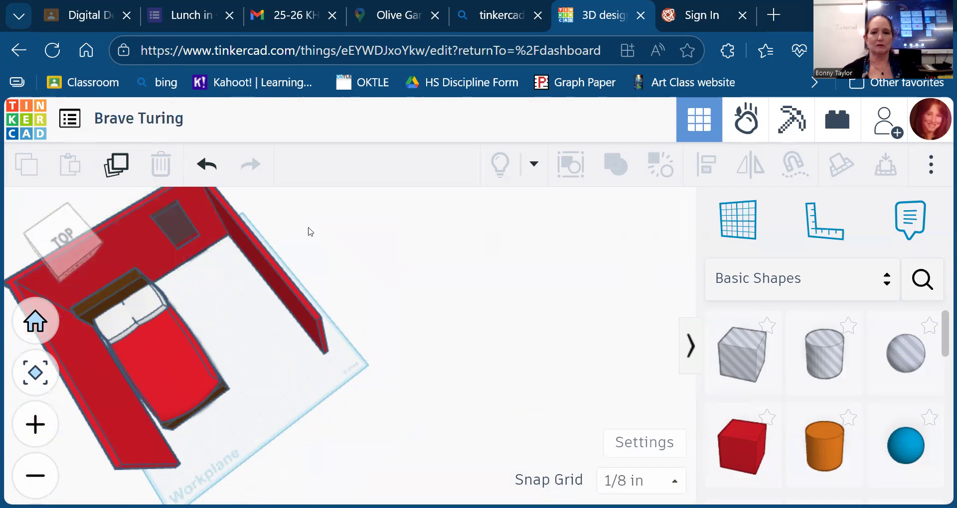
# - Select the walls, bed and hole box together and group them to cut the back-wall window
pyautogui.moveTo(310, 245); pyautogui.dragTo(375, 312)
pyautogui.click(412, 355)
pyautogui.click(294, 315)
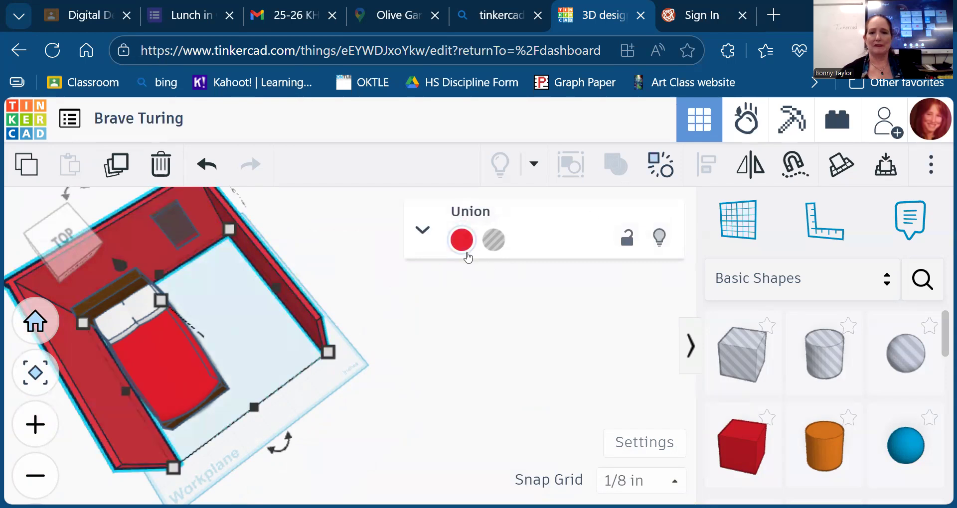
pyautogui.click(174, 226)
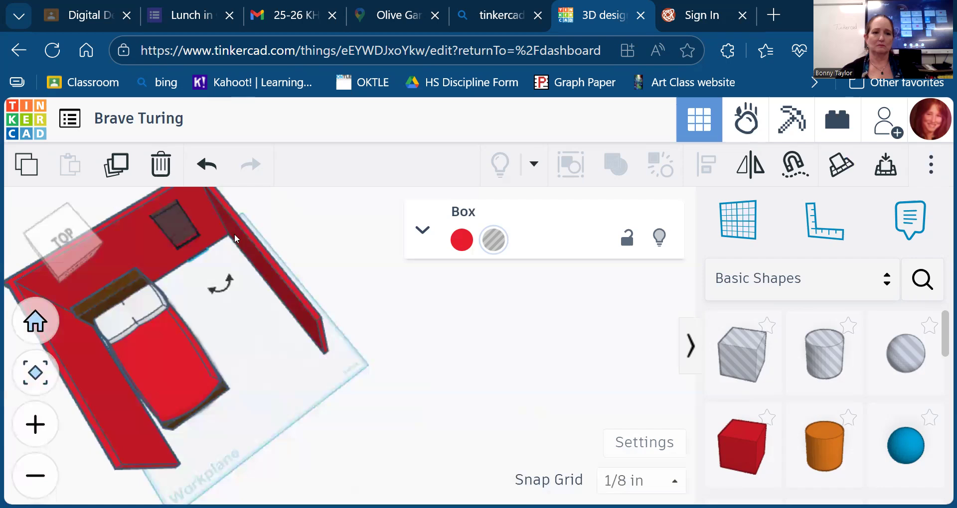
pyautogui.click(35, 329)
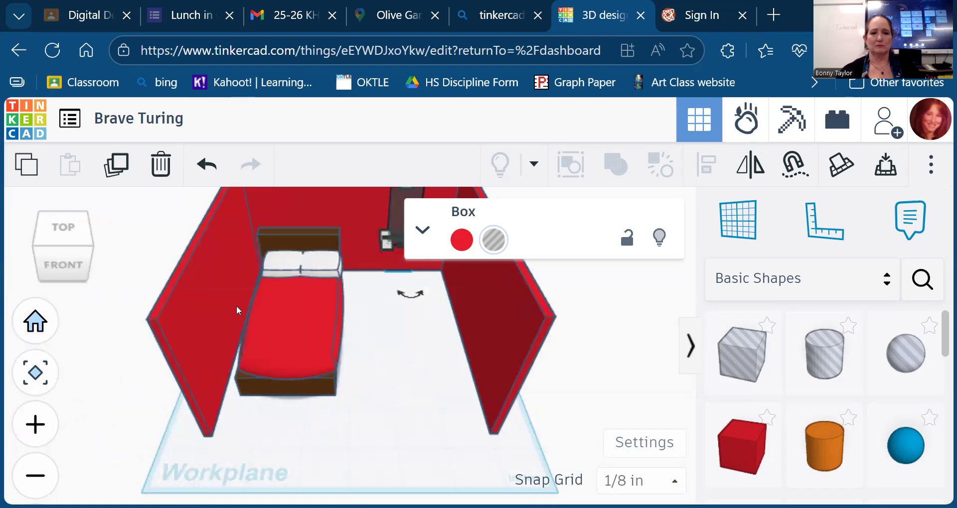
pyautogui.scroll(-5, 265, 380)
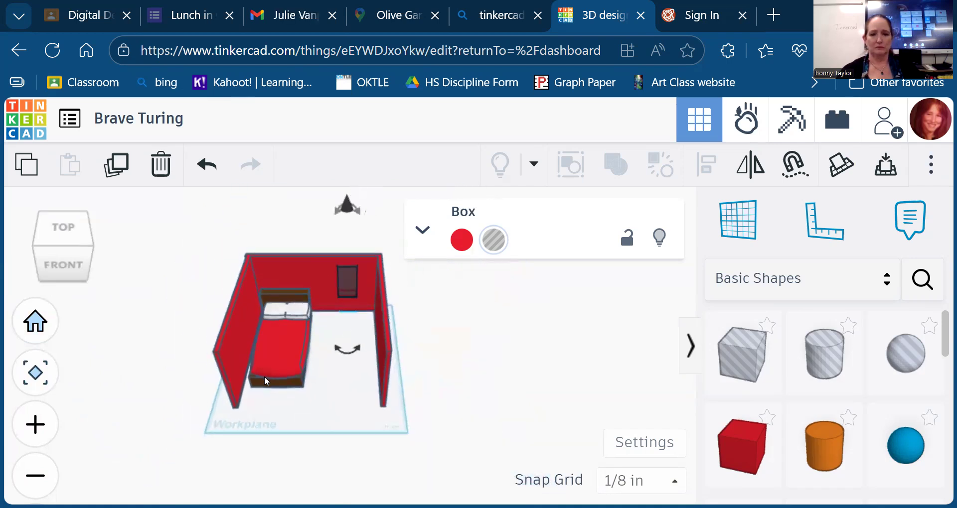
pyautogui.moveTo(220, 230); pyautogui.dragTo(412, 424)
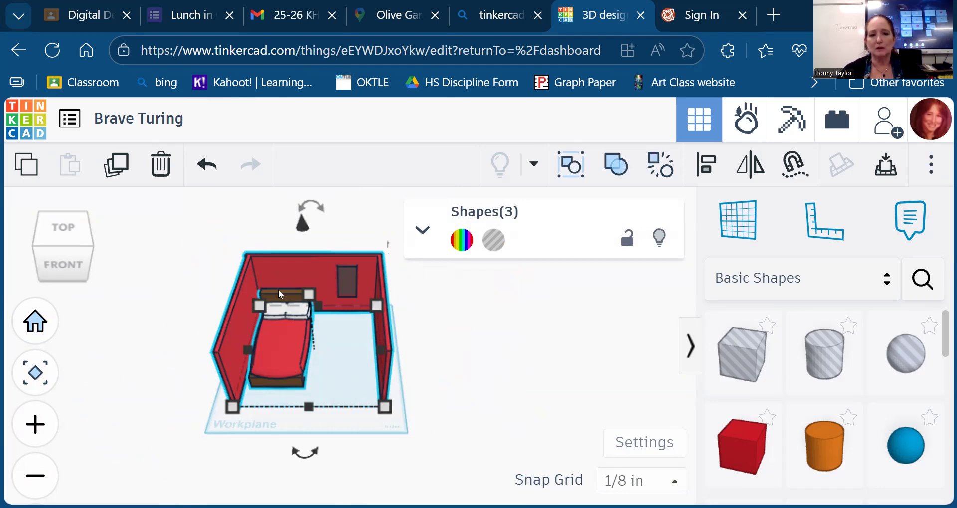
pyautogui.click(617, 165)
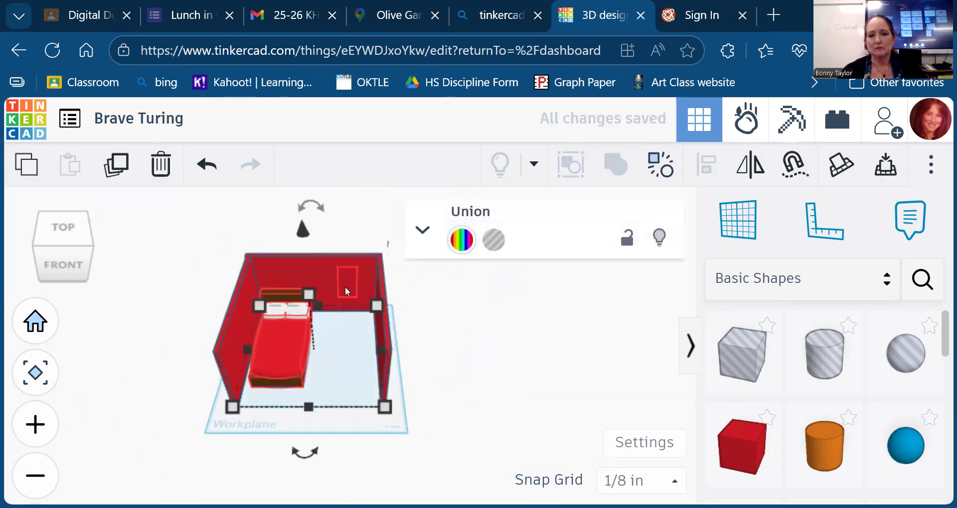
pyautogui.click(467, 332)
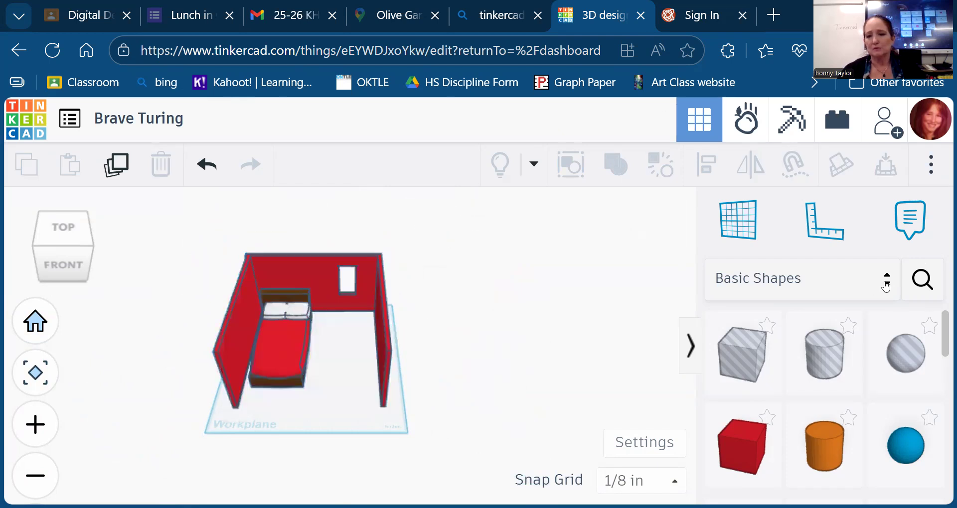
# - Search the shapes for 'window' and place a Window Shutter in the room
pyautogui.click(924, 279)
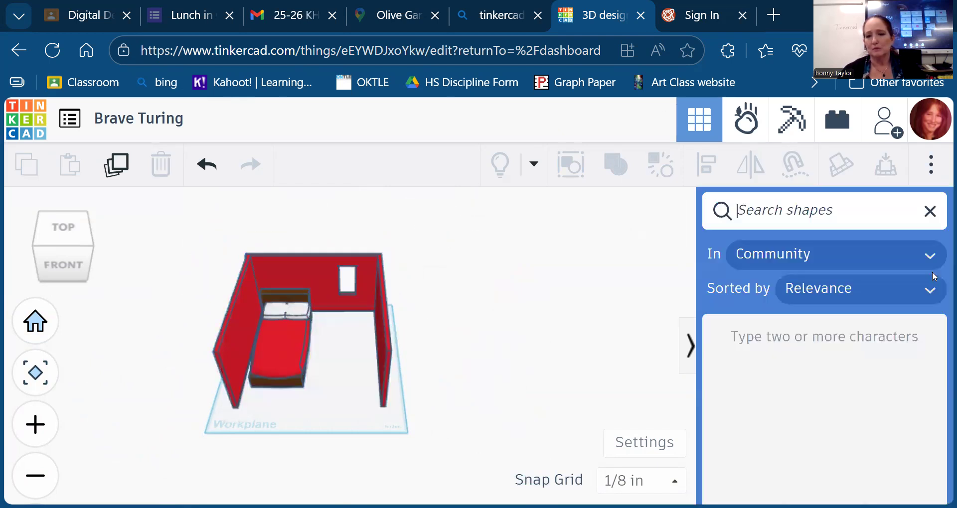
pyautogui.click(731, 218)
pyautogui.write('window')
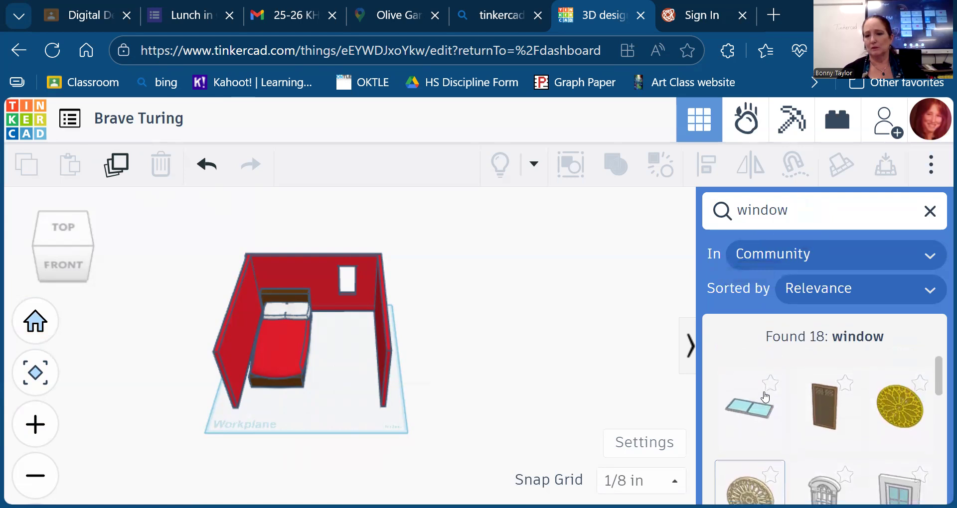
pyautogui.moveTo(822, 399); pyautogui.dragTo(347, 294)
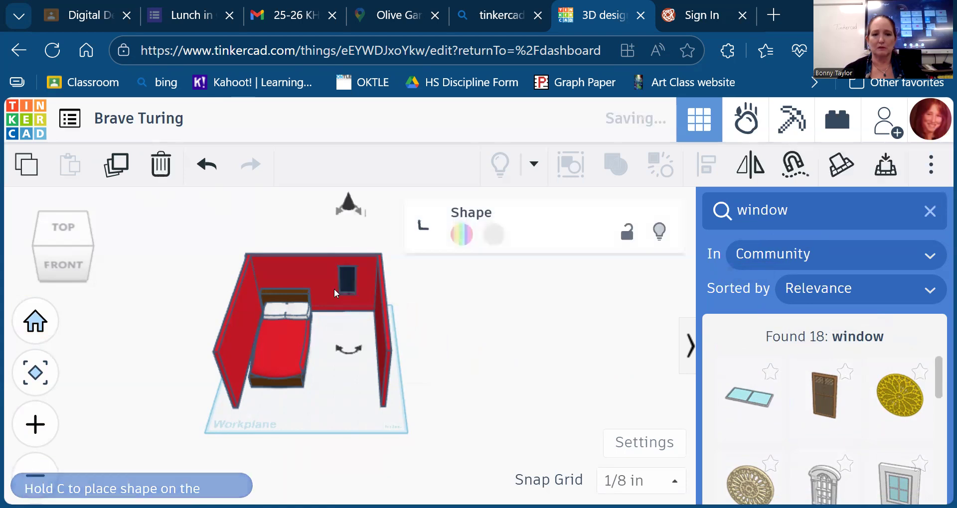
# - Nudge the Window Shutter into the wall opening and raise it to fill it
pyautogui.moveTo(49, 266); pyautogui.dragTo(96, 272)
pyautogui.press('Up')
pyautogui.press('Up')
pyautogui.press('Up')
pyautogui.press('Up')
pyautogui.press('Up')
pyautogui.press('Up')
pyautogui.press('Up')
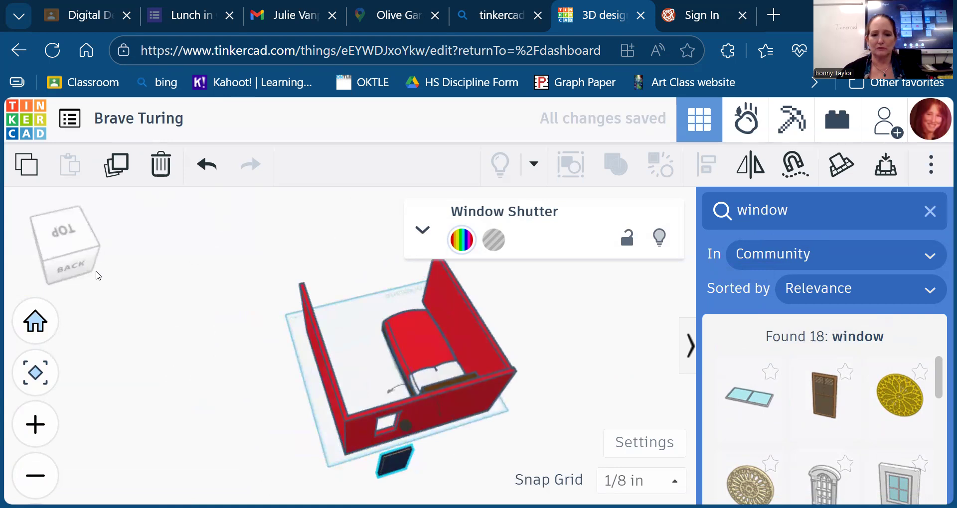
pyautogui.press('Up')
pyautogui.press('Up')
pyautogui.press('Up')
pyautogui.press('Up')
pyautogui.press('Up')
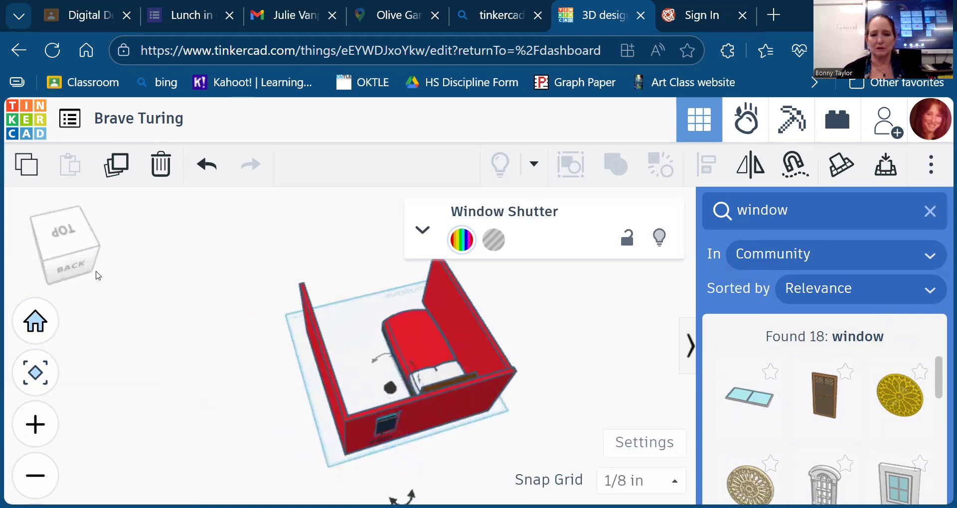
pyautogui.moveTo(234, 419); pyautogui.dragTo(202, 356)
pyautogui.click(59, 260)
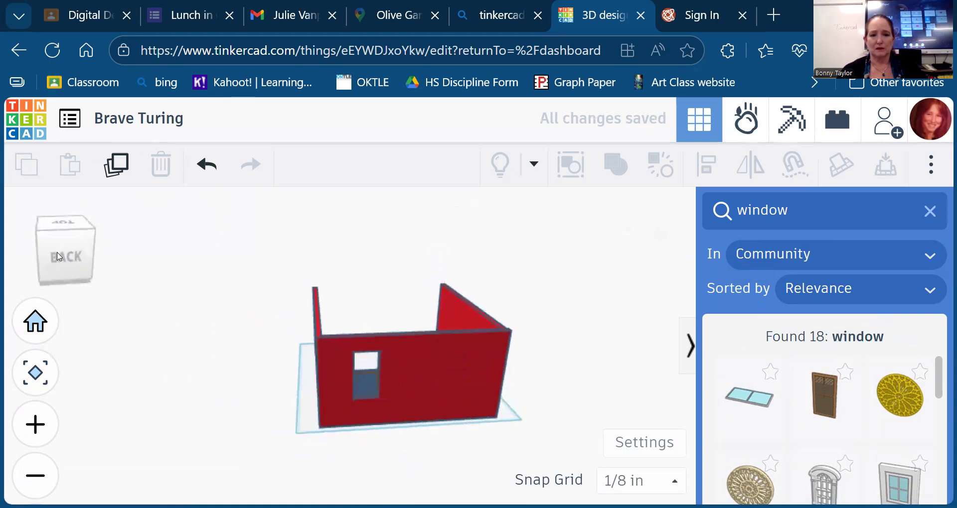
pyautogui.click(371, 387)
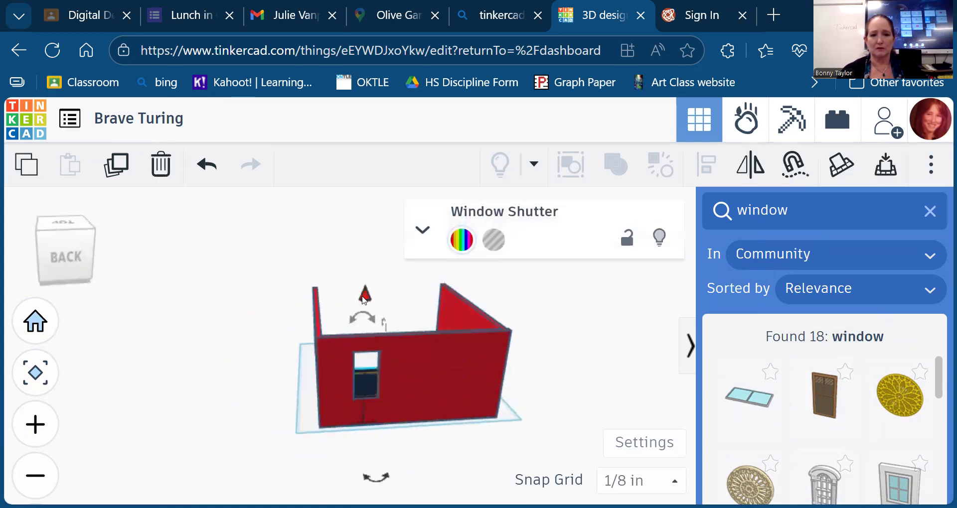
pyautogui.moveTo(365, 286); pyautogui.dragTo(366, 279)
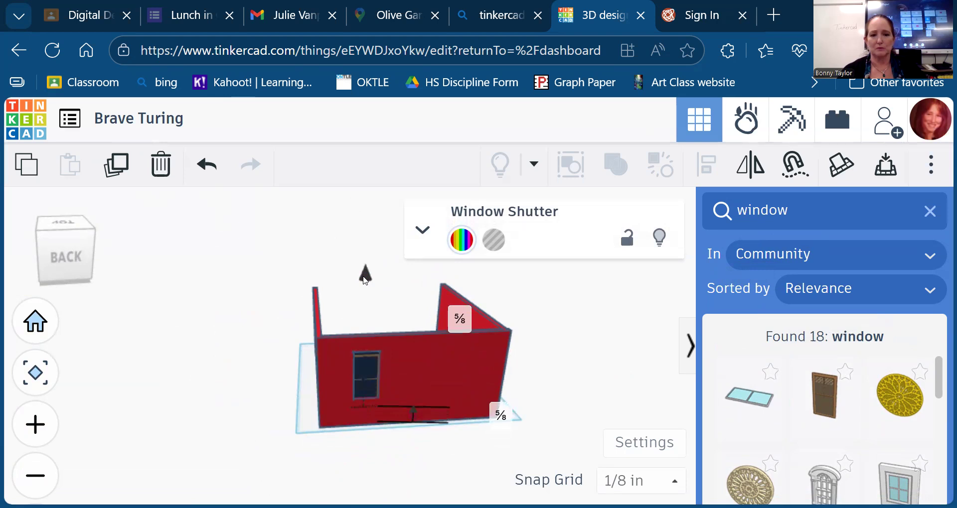
pyautogui.scroll(-2, 573, 389)
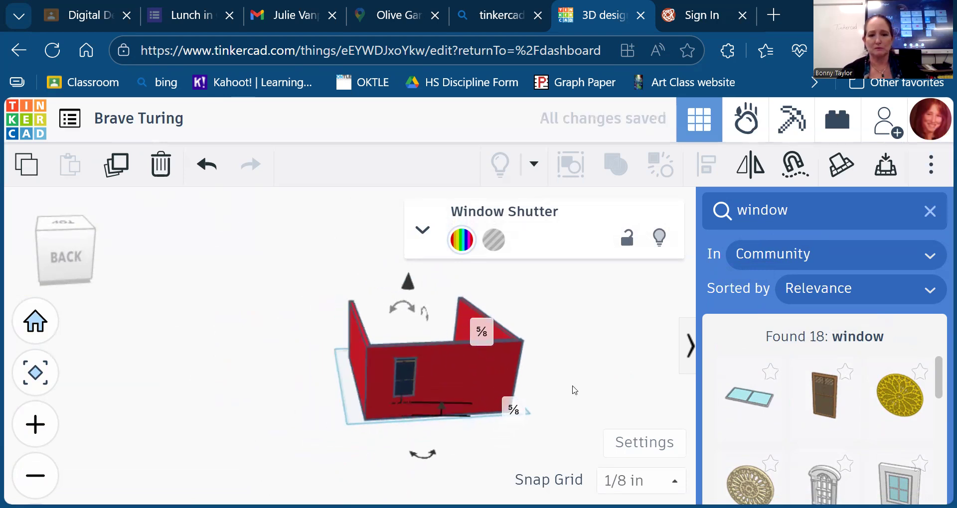
pyautogui.moveTo(47, 255); pyautogui.dragTo(100, 265)
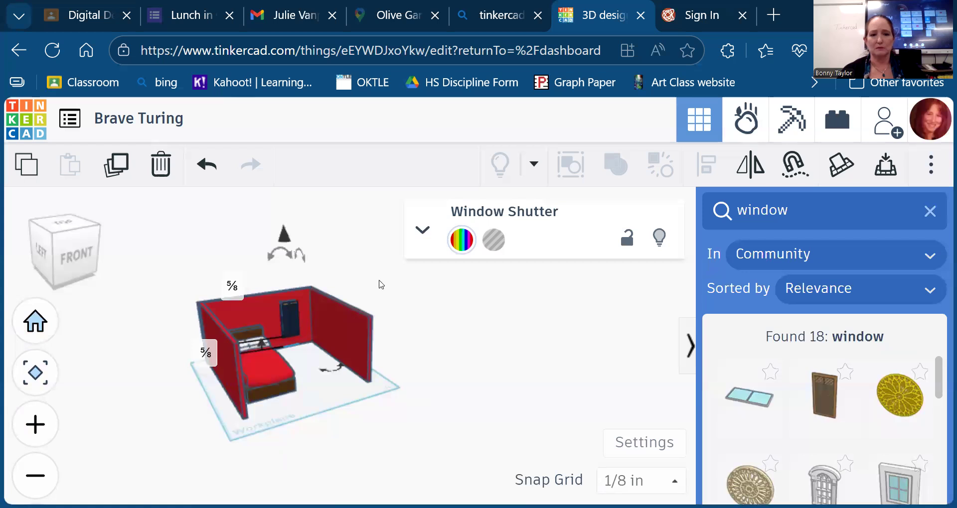
pyautogui.click(492, 395)
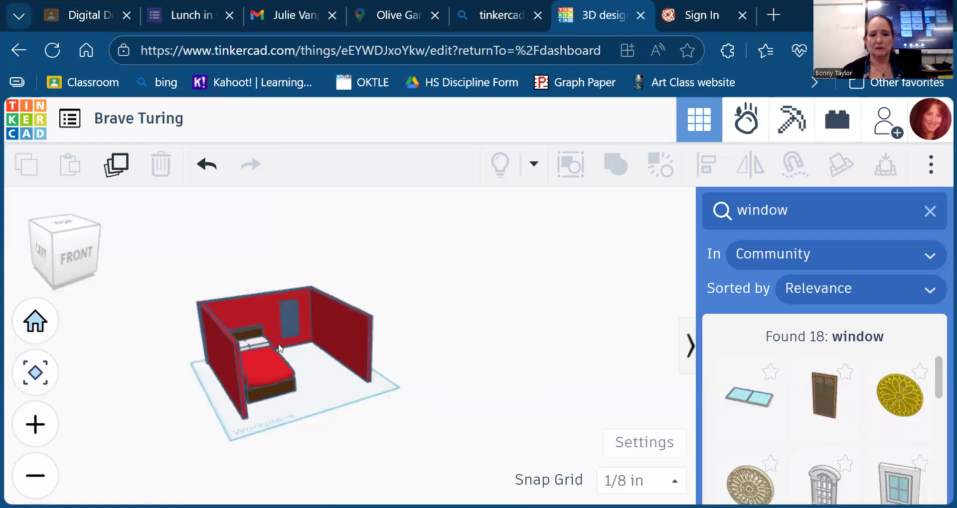